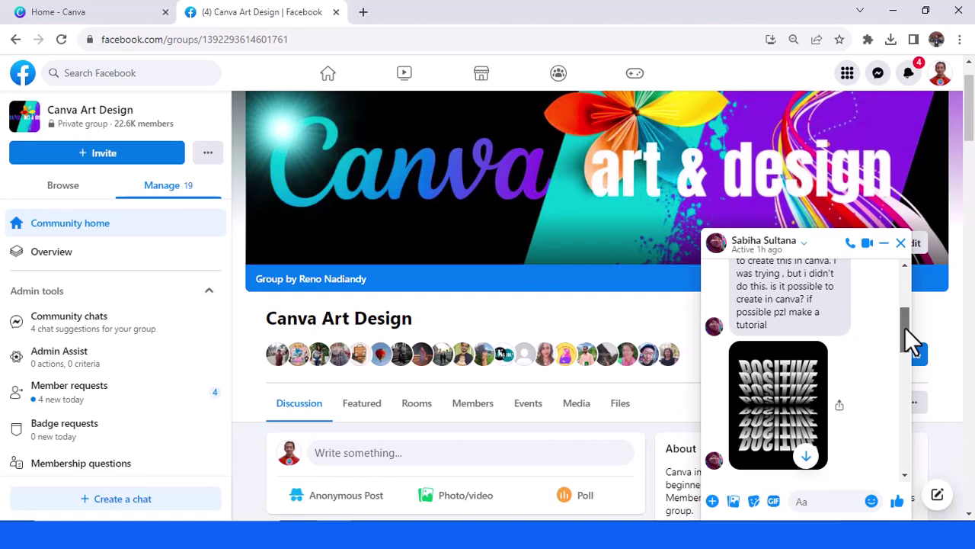
Open the POSITIVE reference image from the chat, download it, and close the Facebook page.
left_click(786, 390)
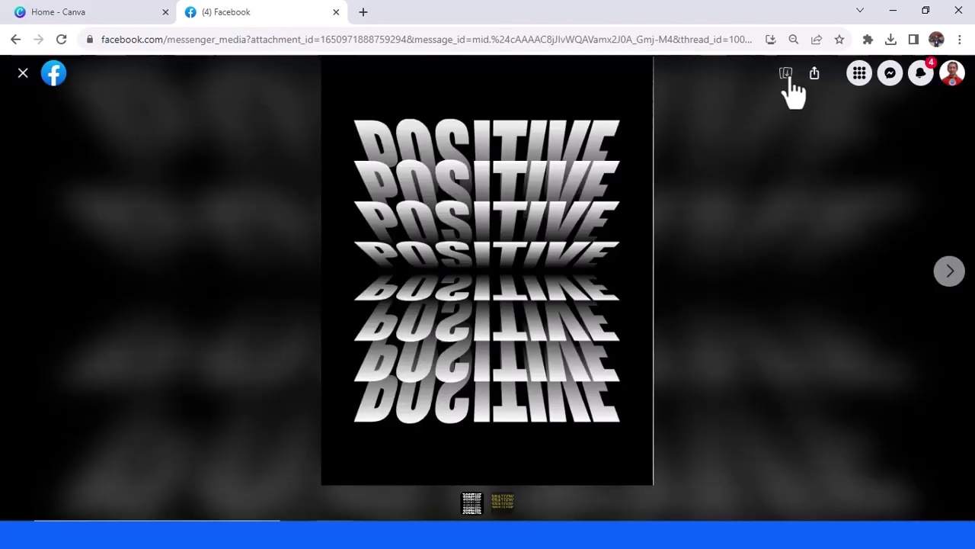
left_click(787, 74)
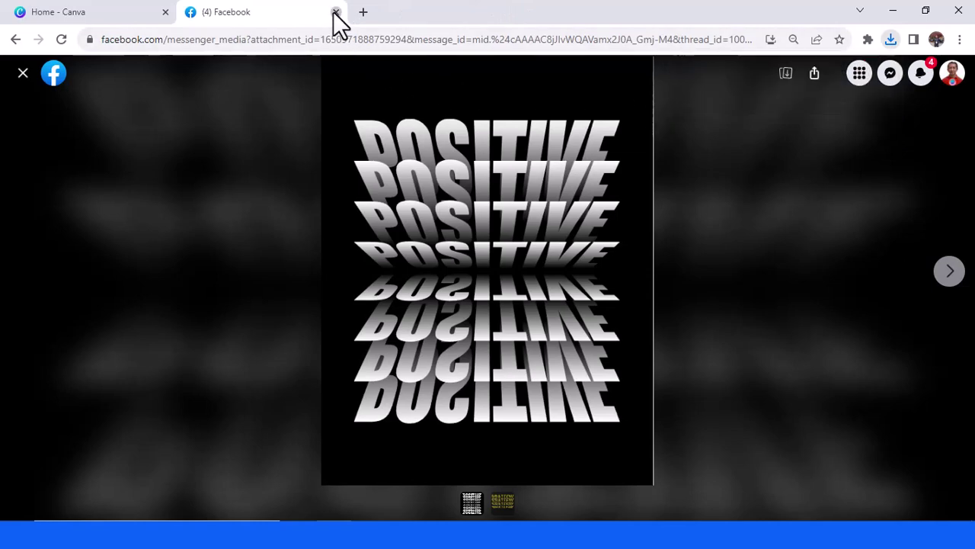
left_click(336, 13)
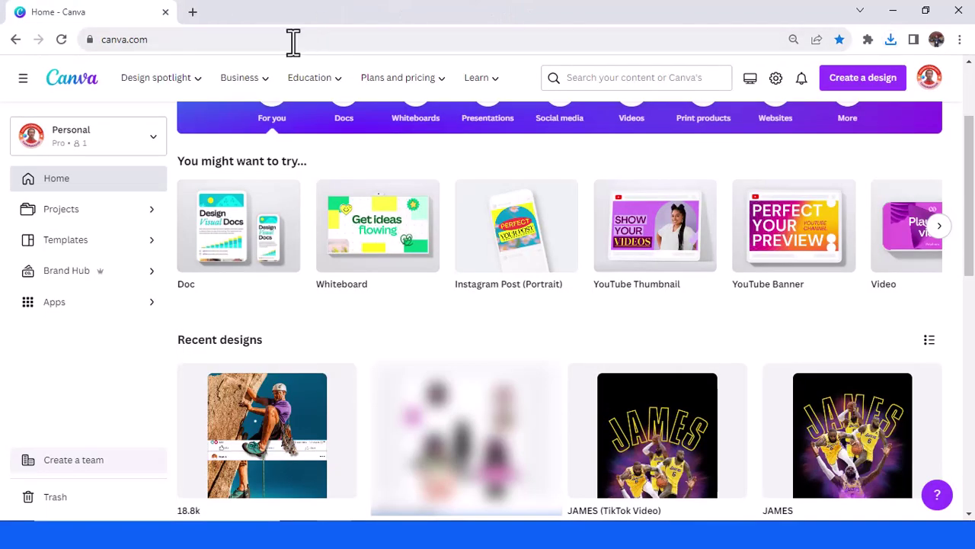
Create an Instagram Post (Portrait) design in Canva and place the downloaded POSITIVE image on the page.
left_click(884, 90)
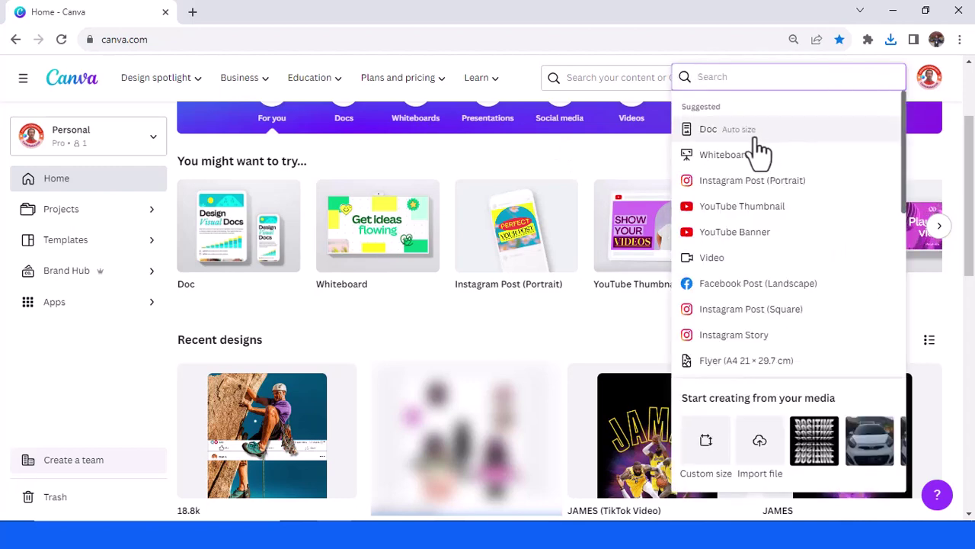
left_click(771, 183)
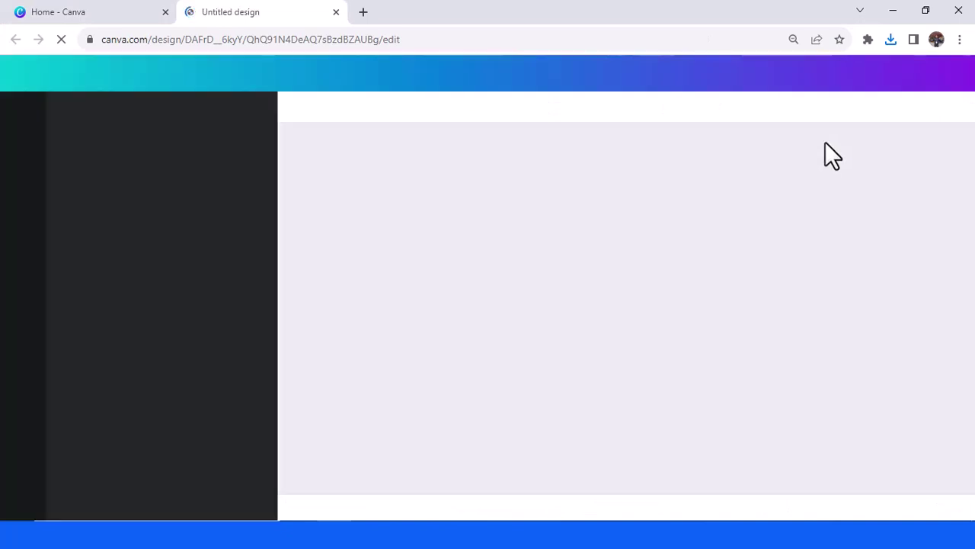
left_click(890, 43)
left_click_drag(823, 108, 576, 256)
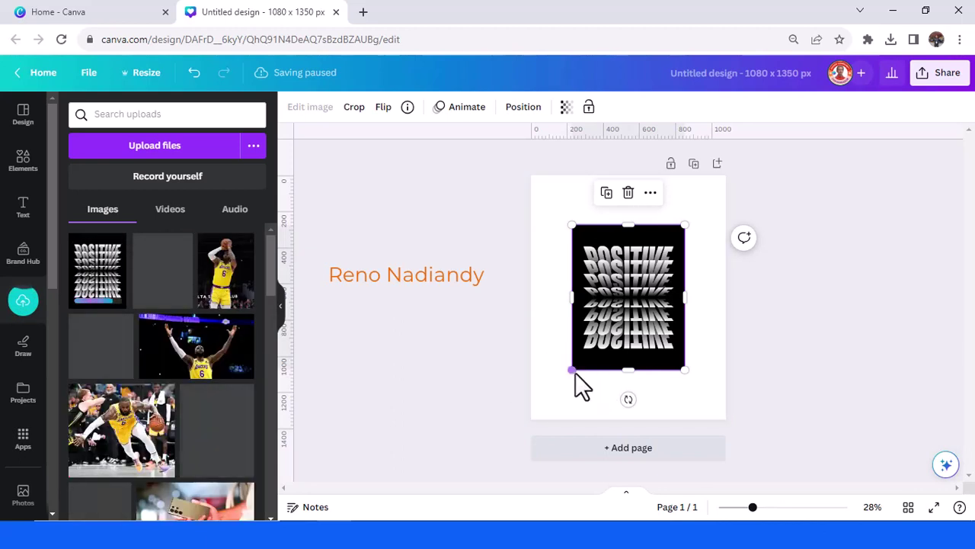
Enlarge the POSITIVE image from its corners so that it covers the whole page.
left_click(23, 177)
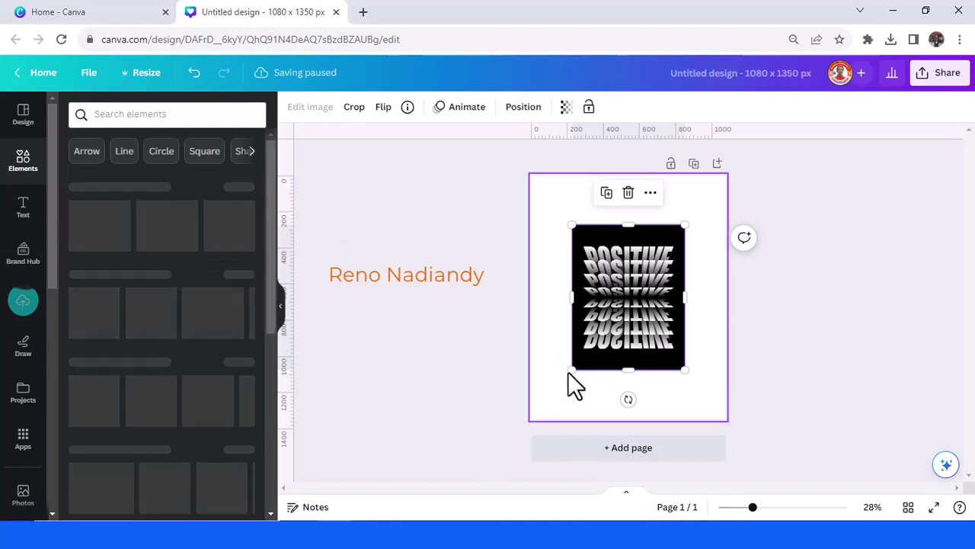
left_click_drag(571, 372, 526, 421)
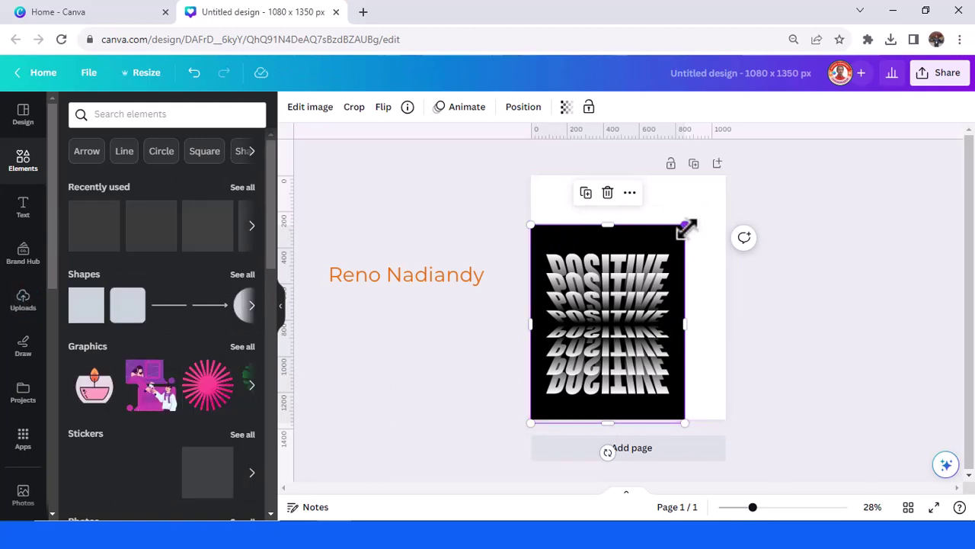
left_click_drag(685, 227, 739, 183)
left_click(824, 417)
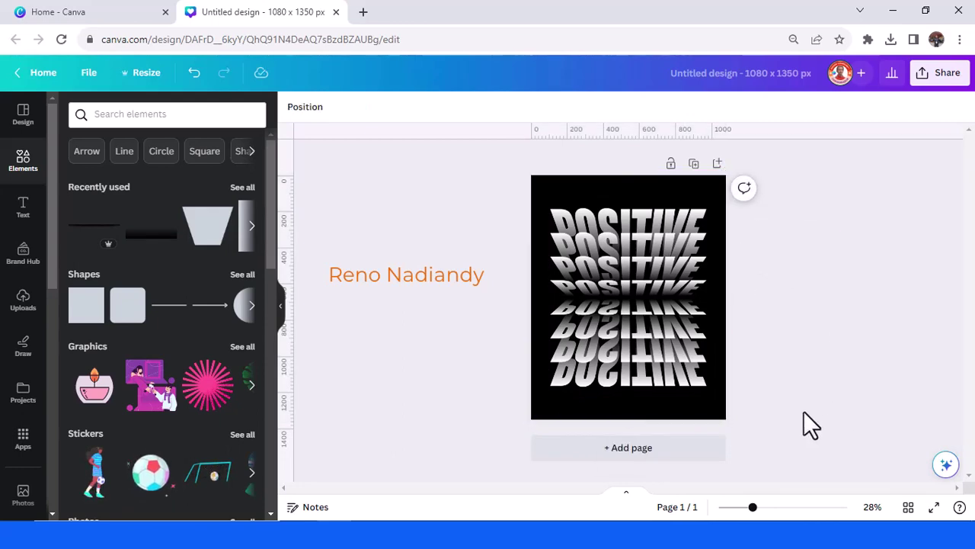
Check the rulers and guides setting, and add vertical guides at 108 px on the lettering's left edge and along its right edge.
left_click_drag(754, 509, 772, 511)
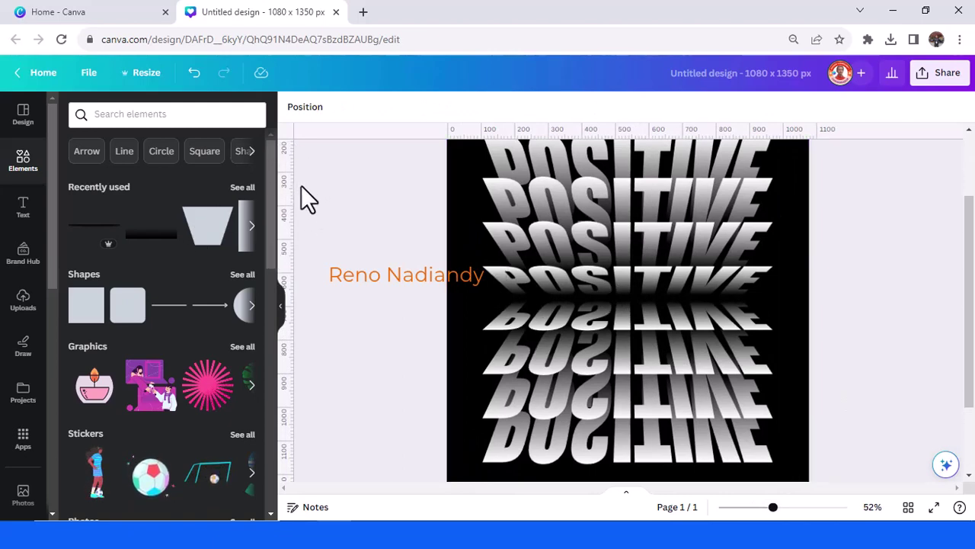
left_click(90, 76)
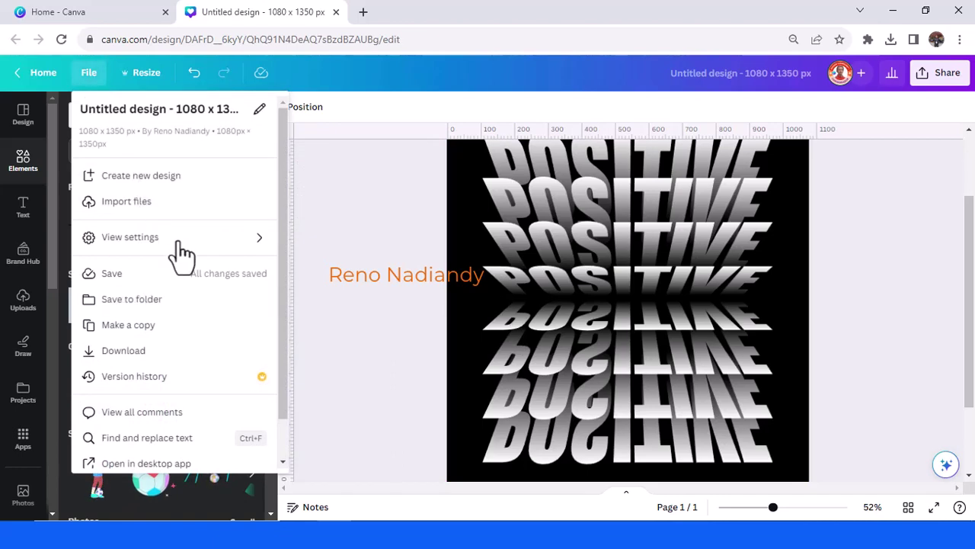
mouse_move(180, 246)
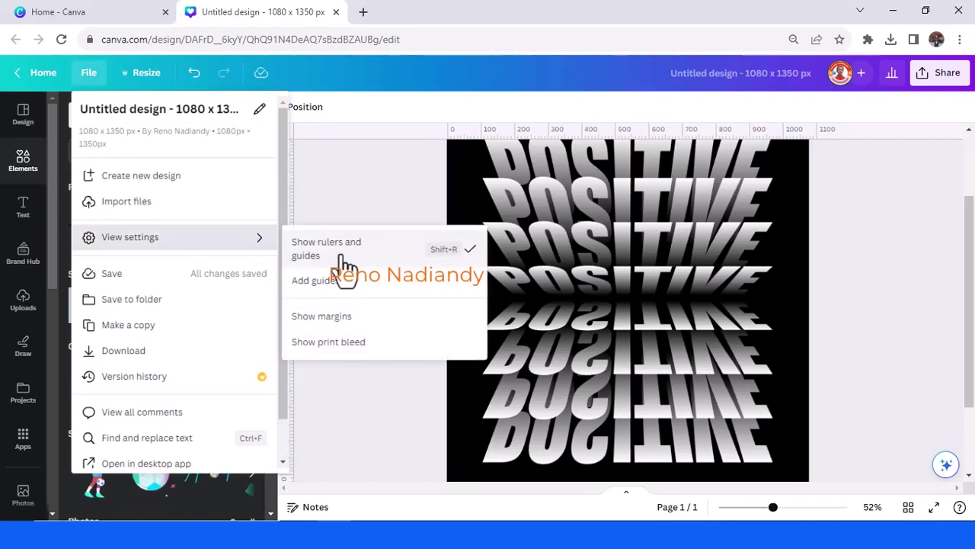
left_click(350, 162)
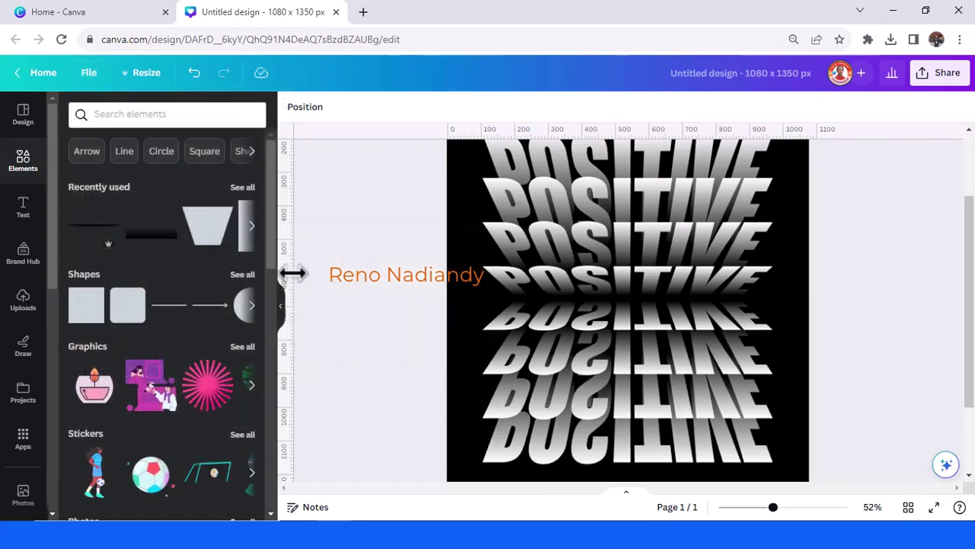
left_click_drag(292, 273, 483, 301)
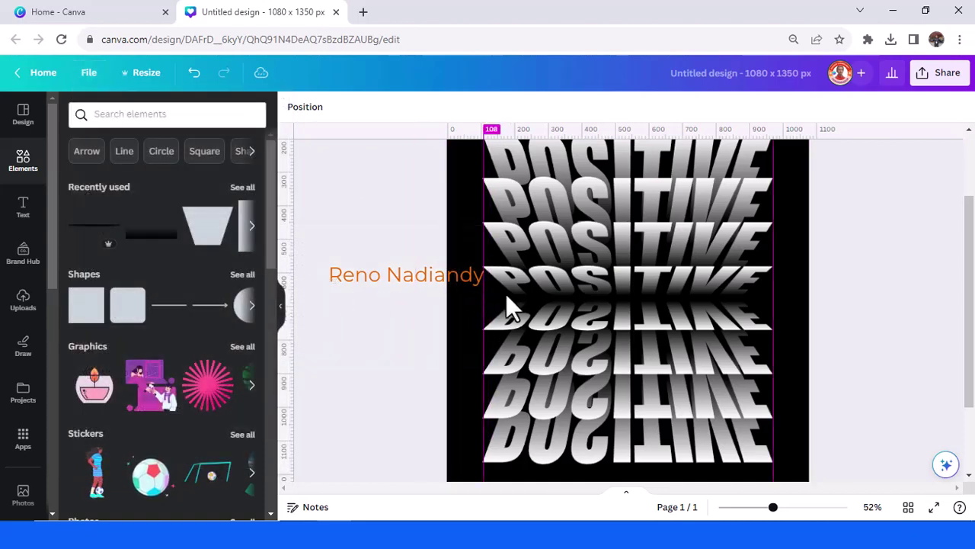
left_click_drag(291, 283, 774, 282)
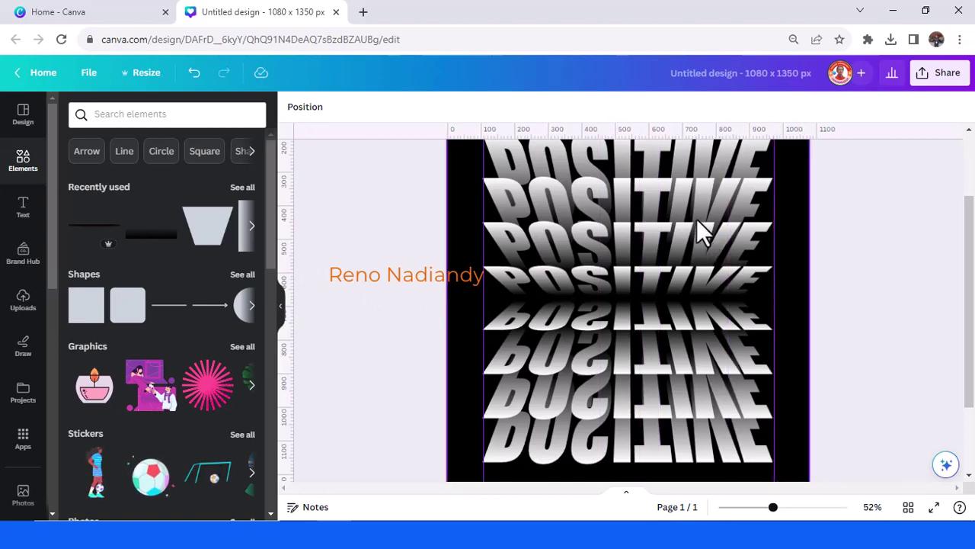
Add horizontal guides along the bottom and top edges of the fourth POSITIVE row, just above the reflection.
left_click(803, 516)
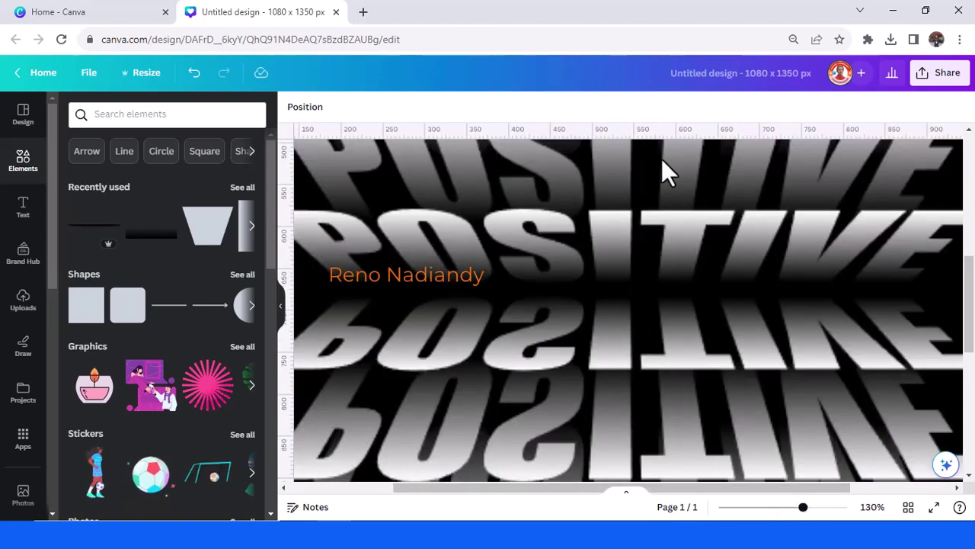
left_click_drag(642, 131, 660, 285)
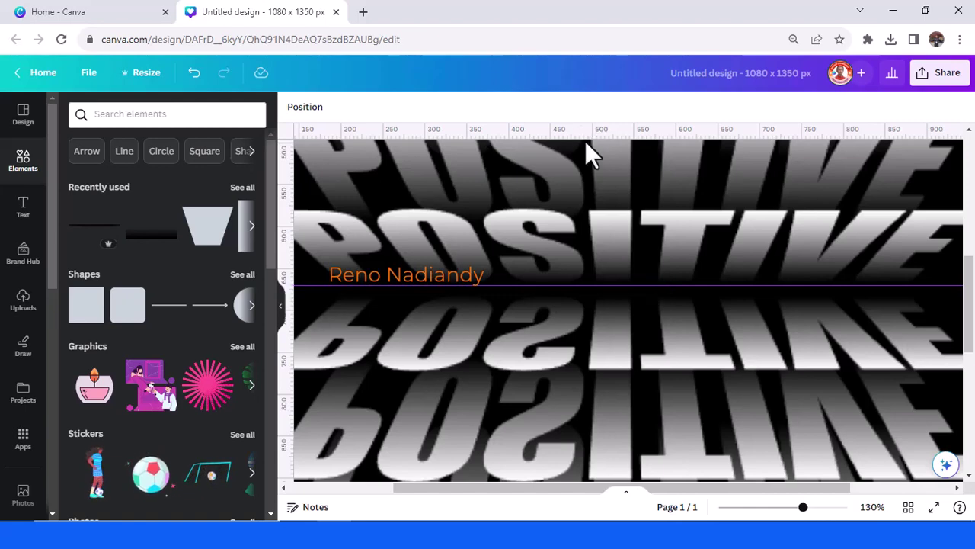
left_click_drag(584, 131, 585, 210)
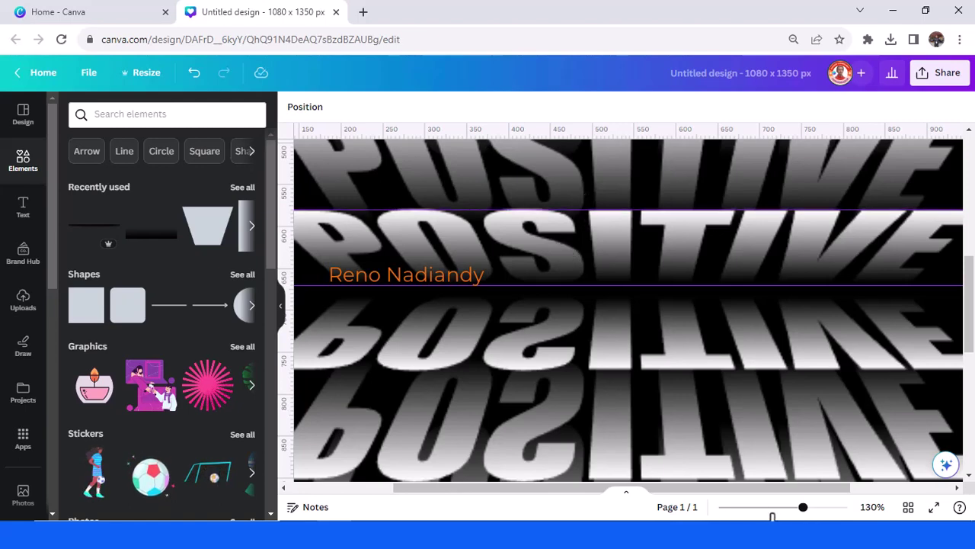
left_click(774, 507)
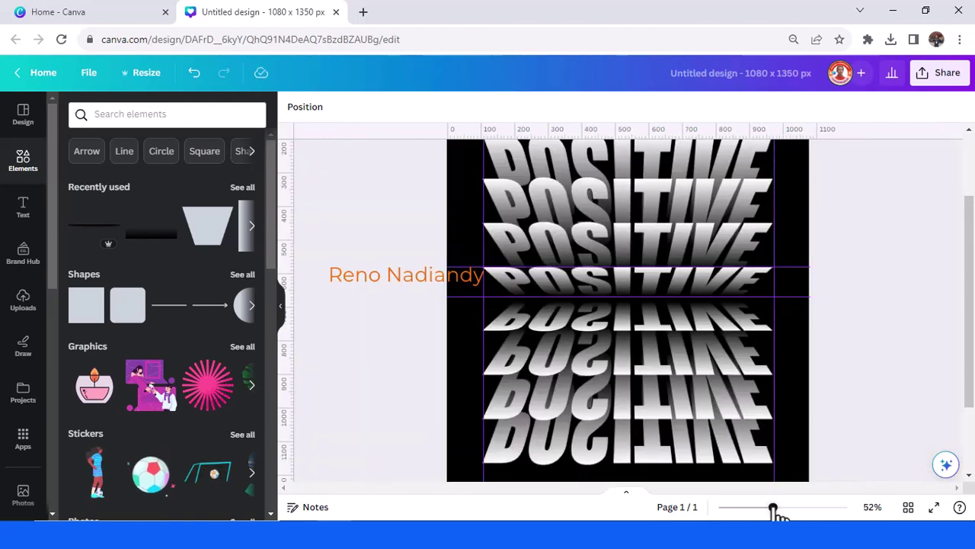
Search the Canva apps for TypeCraft and open it.
left_click(24, 441)
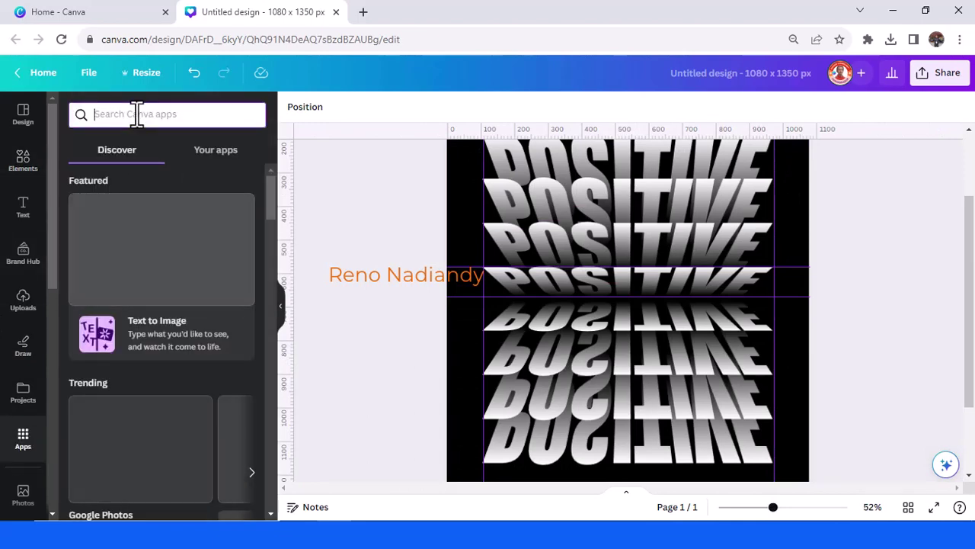
type("TYPE")
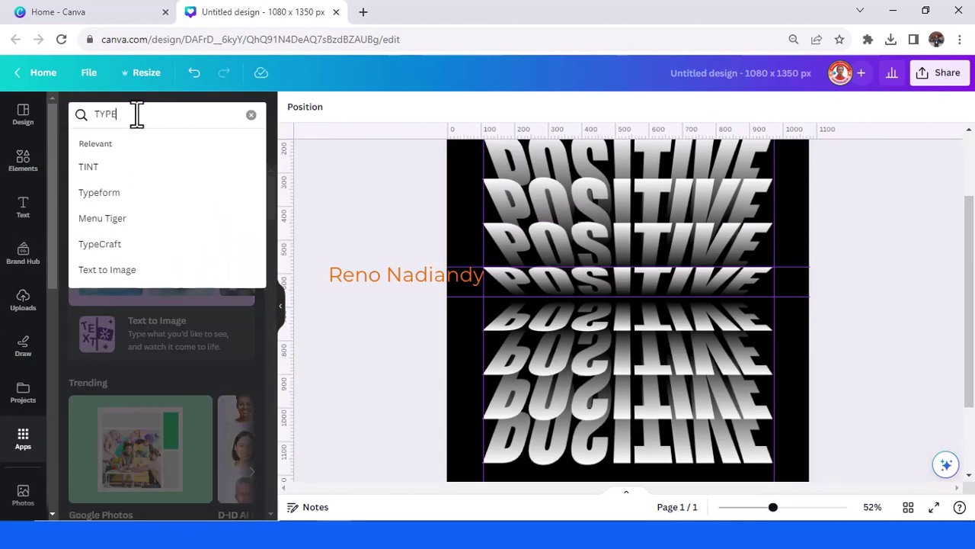
left_click(134, 197)
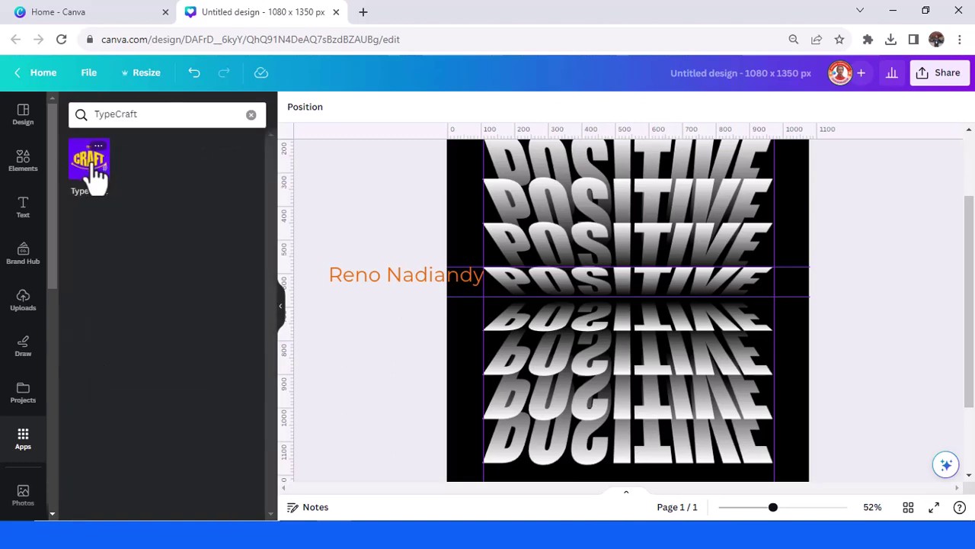
left_click(96, 173)
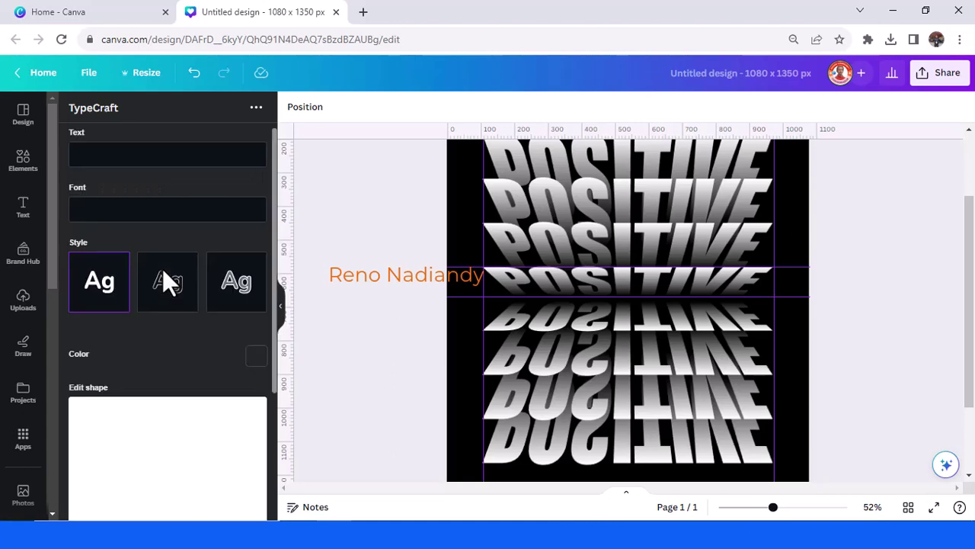
Replace the TypeCraft sample text with GRATITUDE.
left_click(134, 157)
left_click_drag(134, 157, 72, 156)
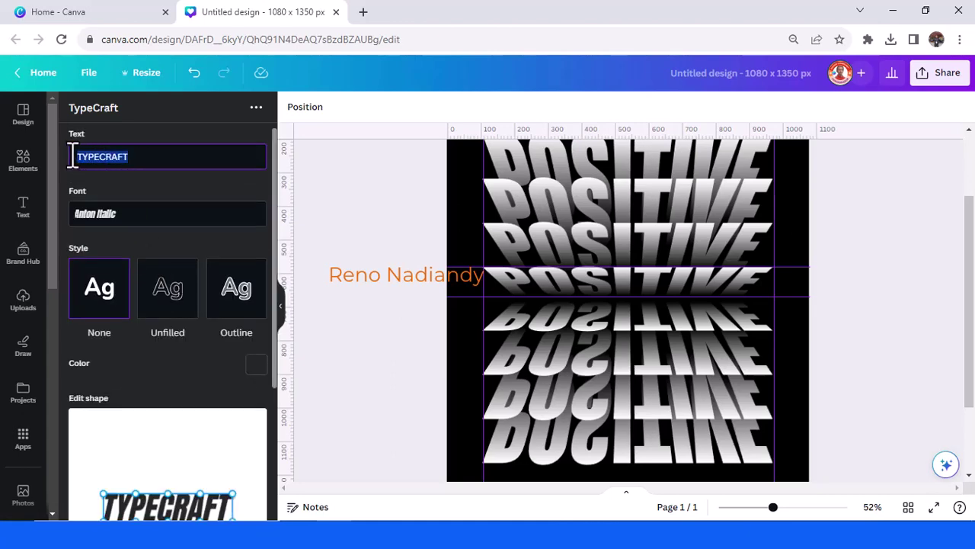
type("G")
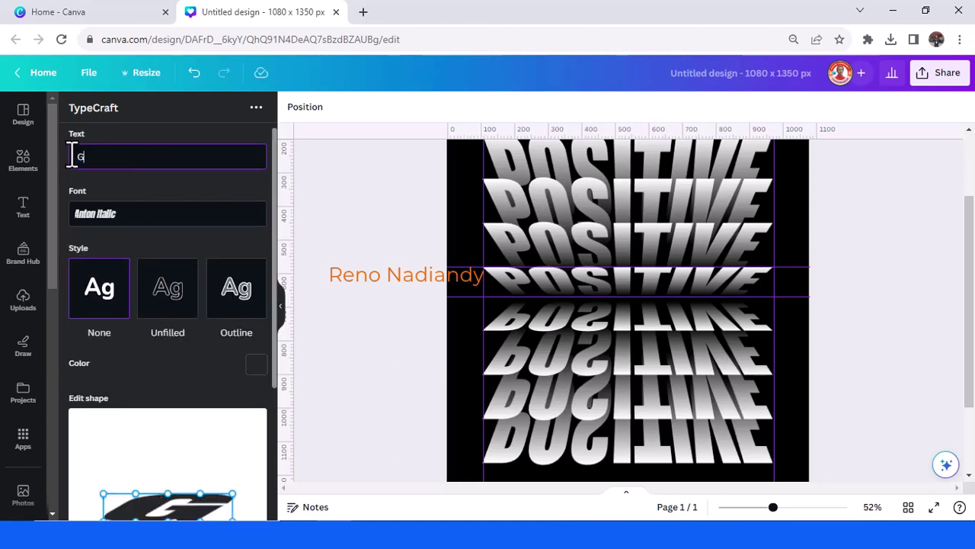
type("RAT")
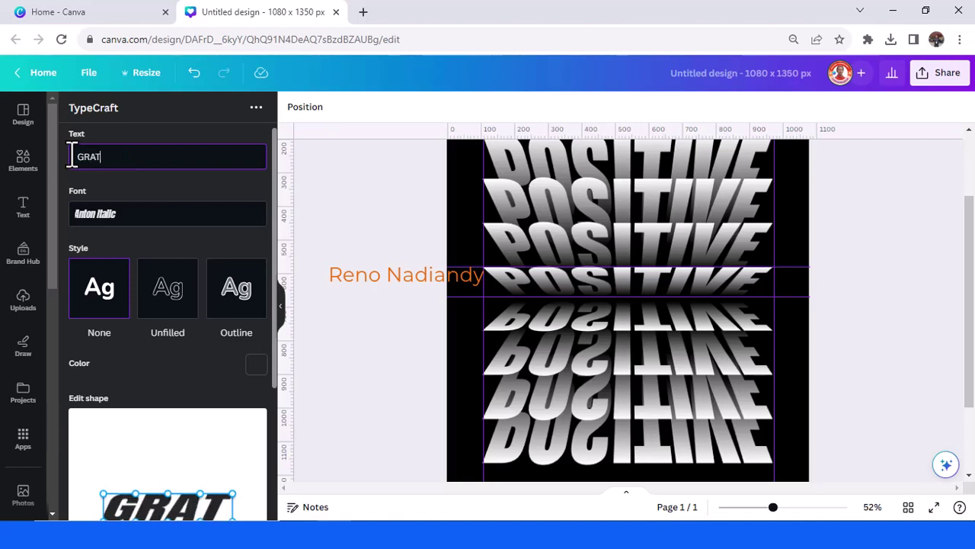
type("ITUDE")
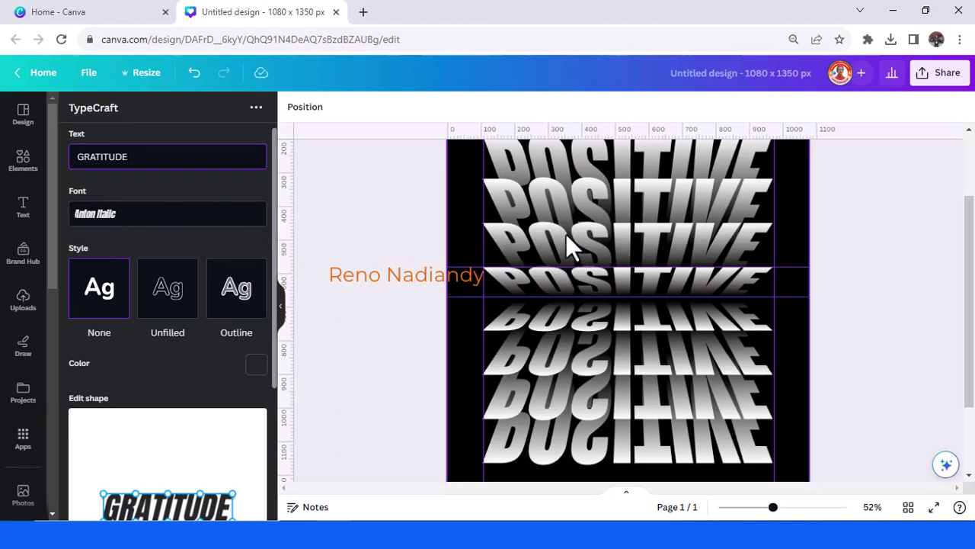
Set the font of the GRATITUDE text to ImpactLTStd.
left_click(143, 214)
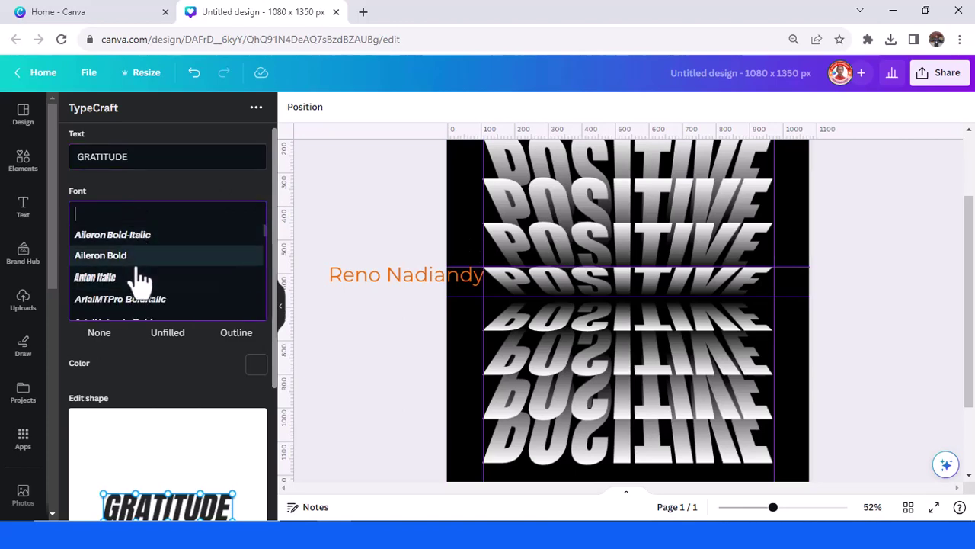
scroll(141, 282, "down", 5)
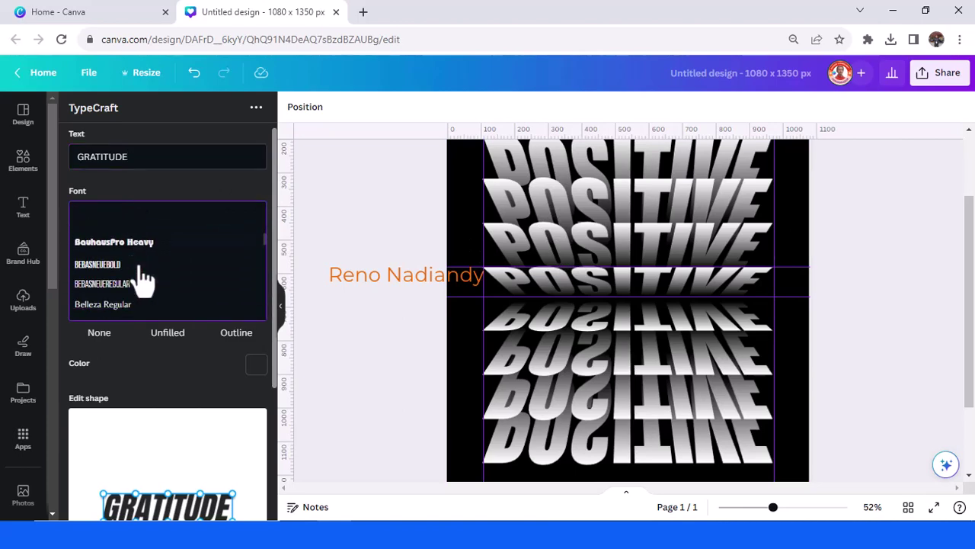
scroll(143, 283, "down", 2)
scroll(142, 281, "down", 5)
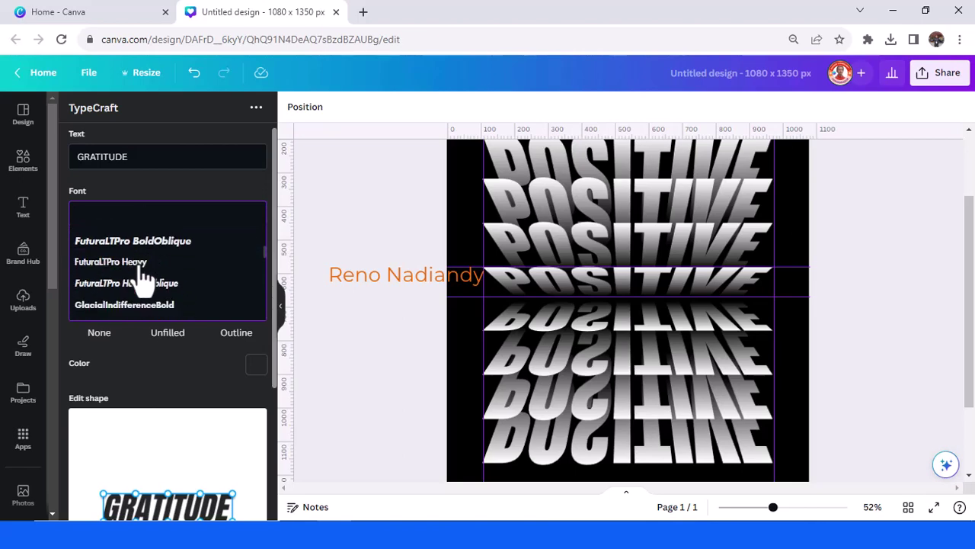
scroll(143, 281, "down", 5)
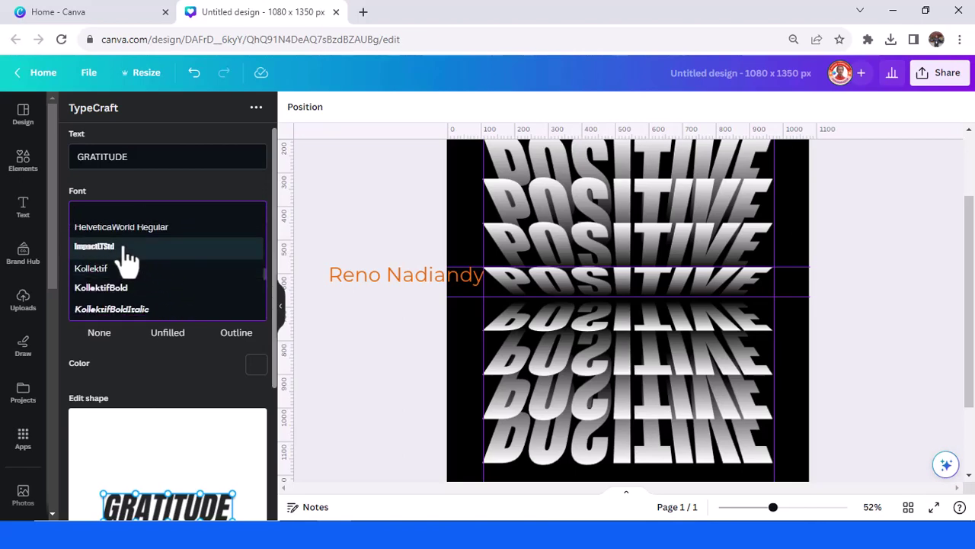
left_click(126, 246)
Set the GRATITUDE text color to yellow #ffe604 and add the element to the design.
scroll(195, 379, "down", 1)
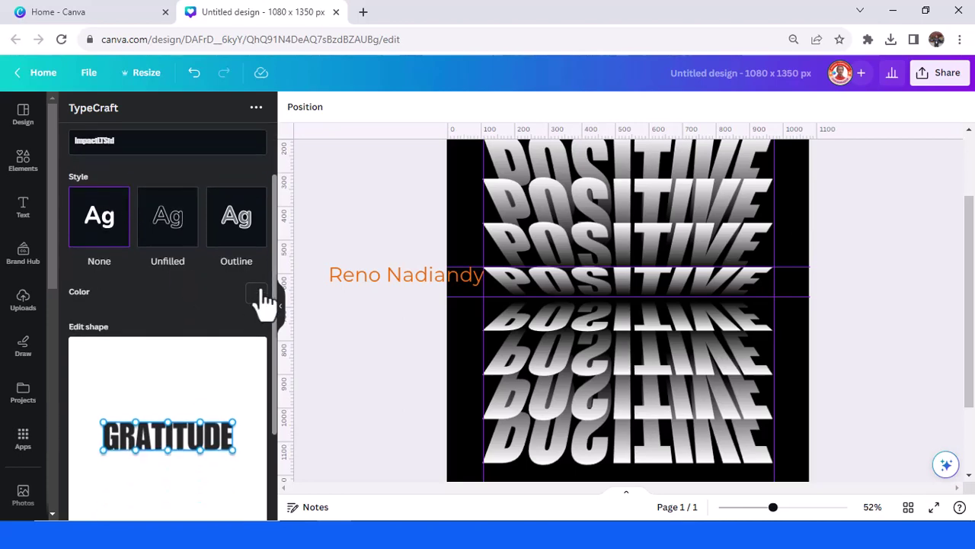
left_click(256, 294)
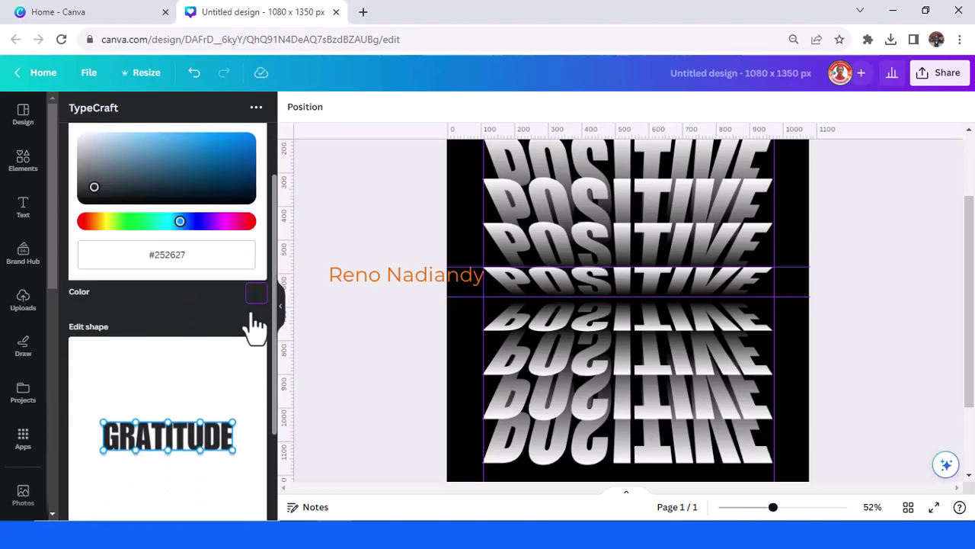
left_click(107, 217)
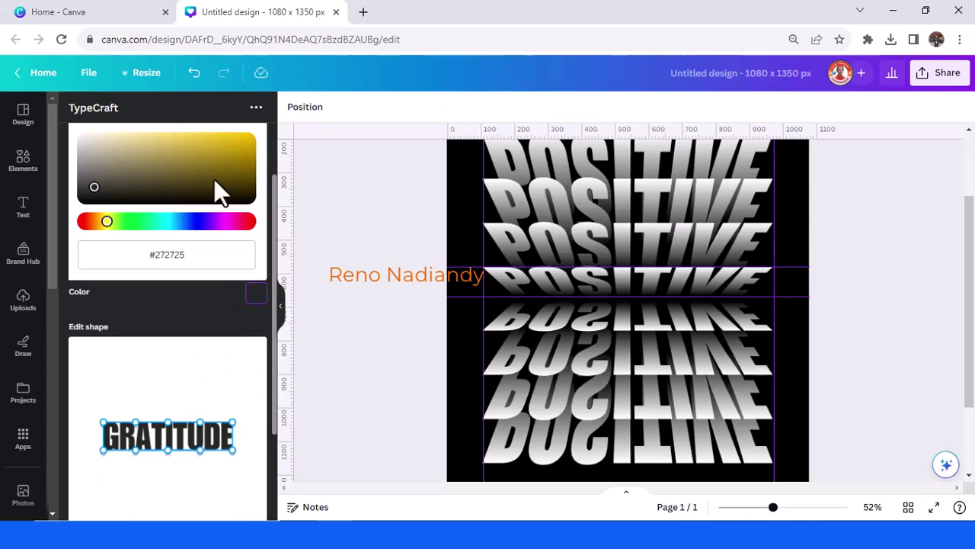
left_click_drag(106, 222, 111, 224)
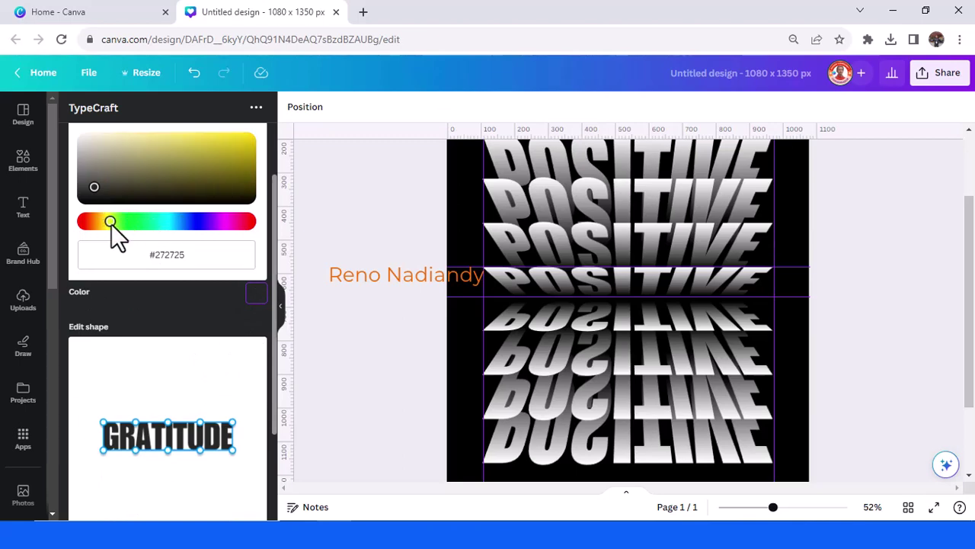
left_click(244, 142)
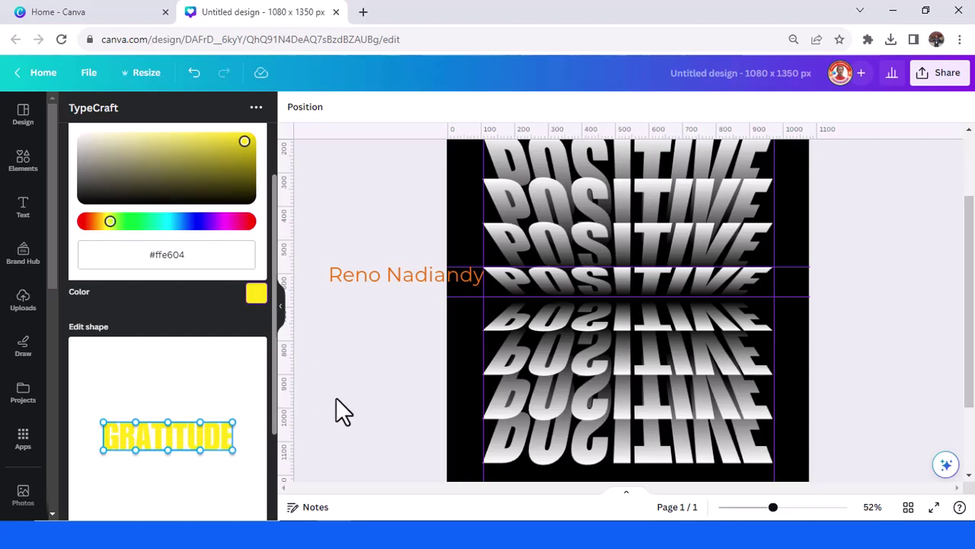
scroll(235, 391, "down", 3)
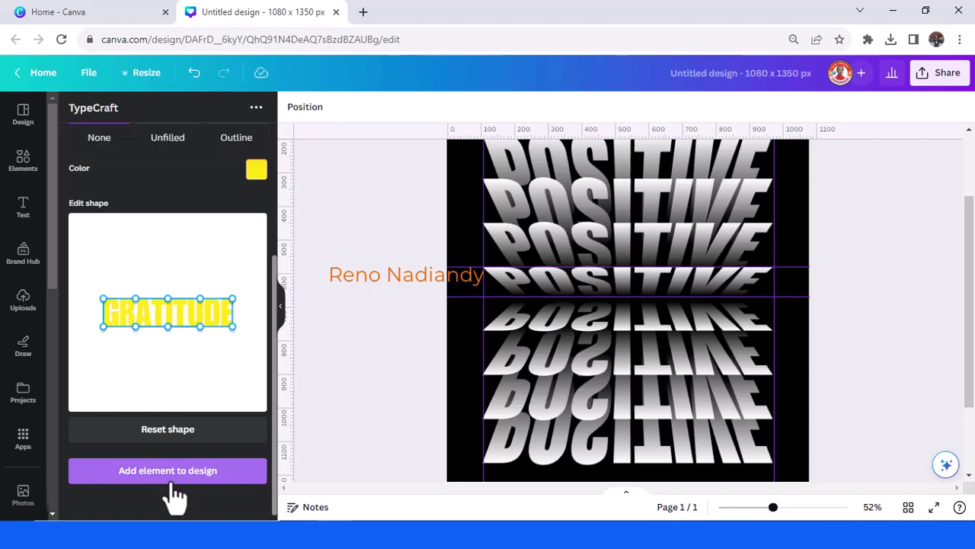
left_click(174, 473)
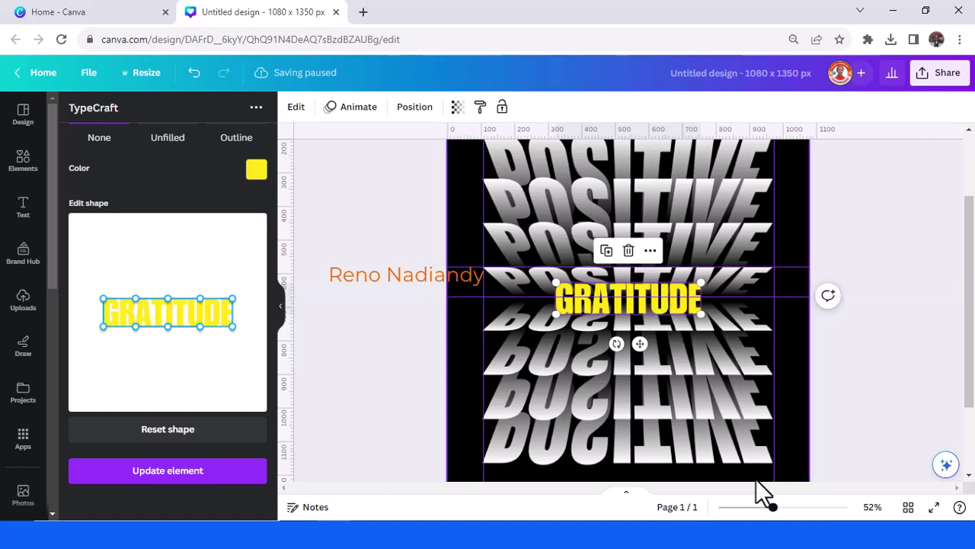
Place the GRATITUDE element on the lower horizontal guide and enlarge it to about 700 by 152, centered on the page.
left_click_drag(773, 506, 793, 506)
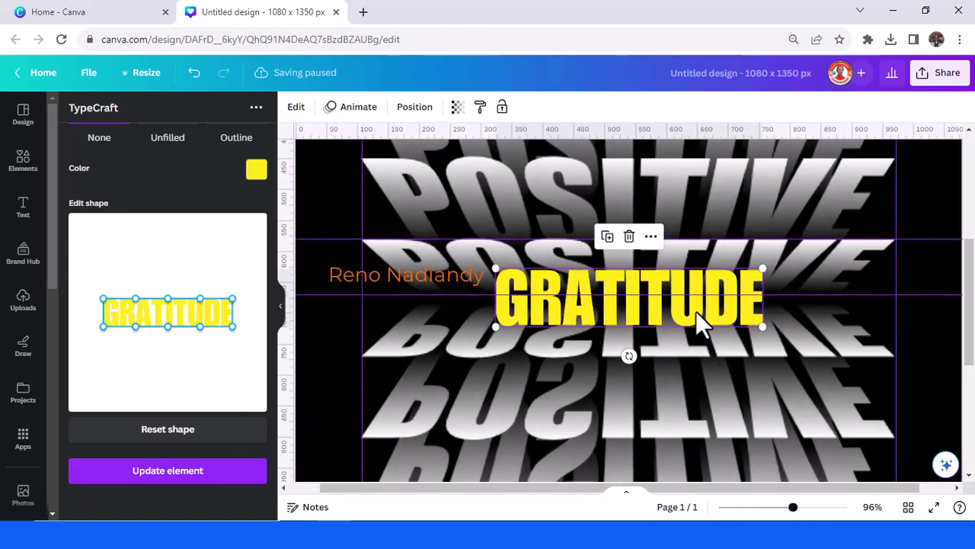
left_click_drag(694, 312, 614, 279)
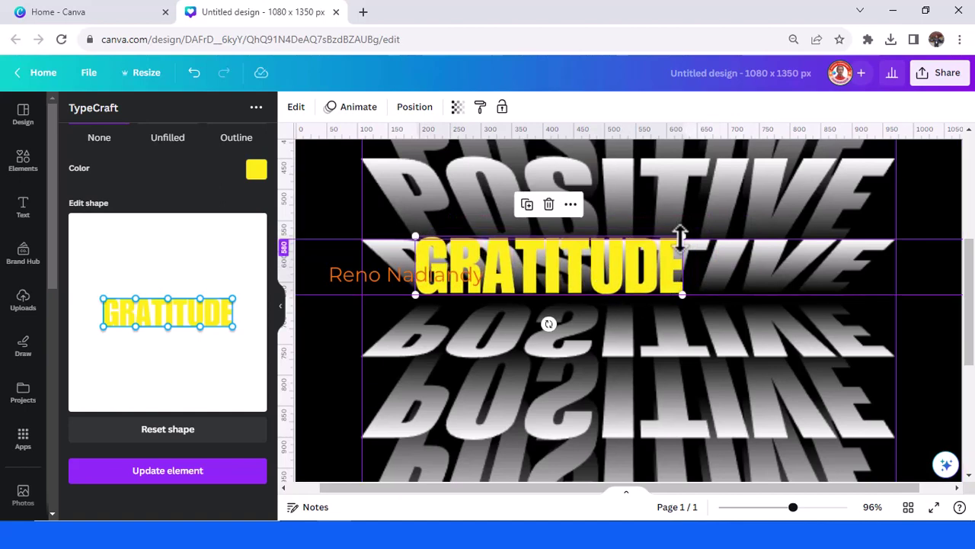
left_click_drag(682, 227, 848, 194)
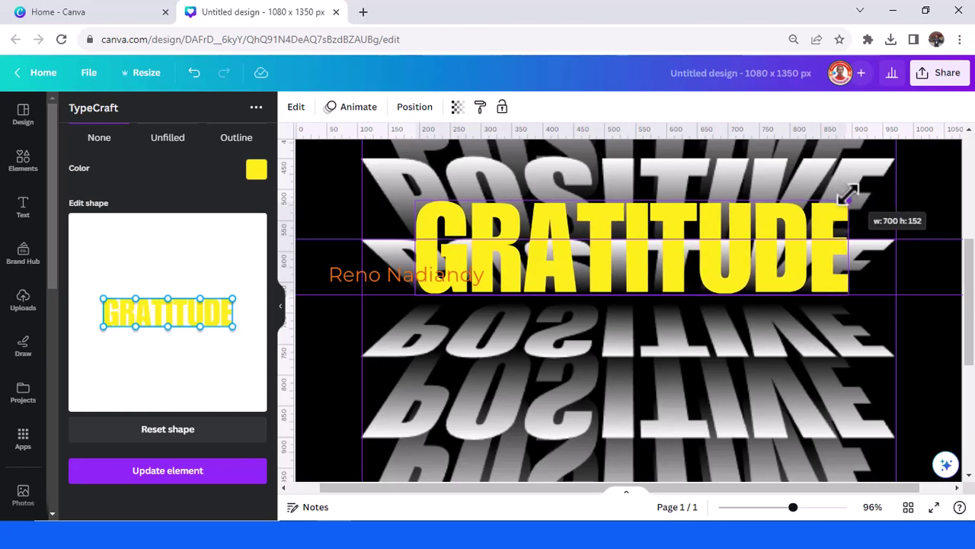
left_click_drag(849, 194, 848, 195)
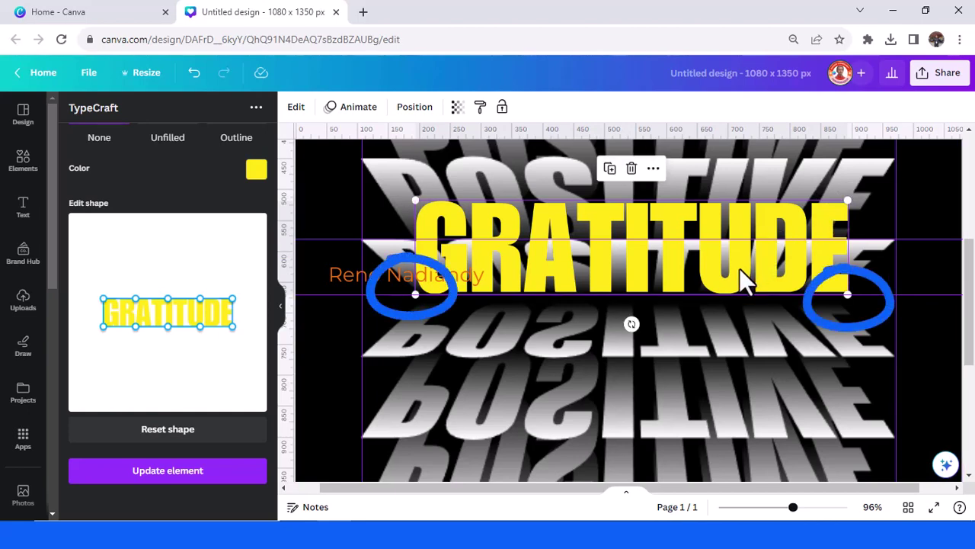
left_click_drag(736, 266, 733, 268)
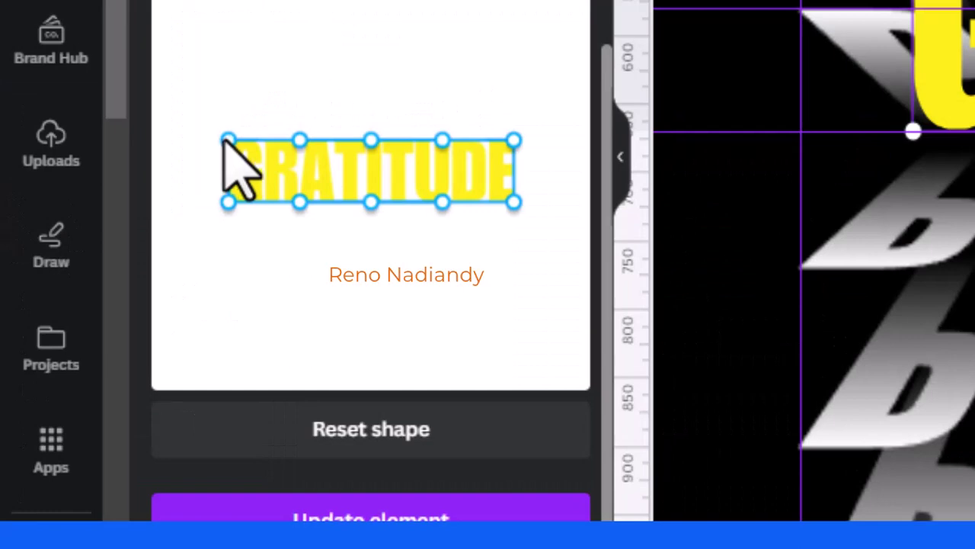
Lower the upper edge of the GRATITUDE shape to match the fourth POSITIVE row's height, and update the element on the lower guide.
left_click_drag(227, 141, 228, 161)
left_click_drag(356, 159, 372, 160)
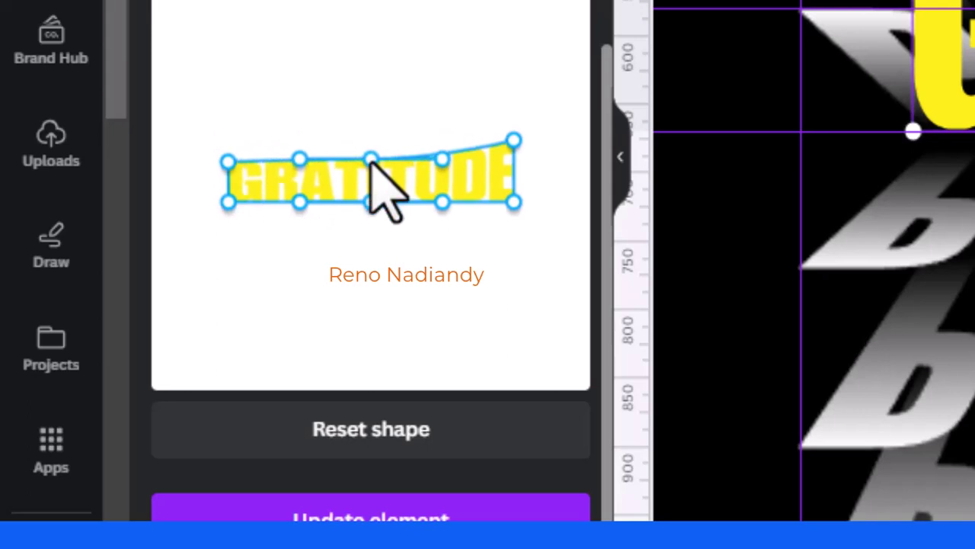
left_click_drag(514, 142, 515, 163)
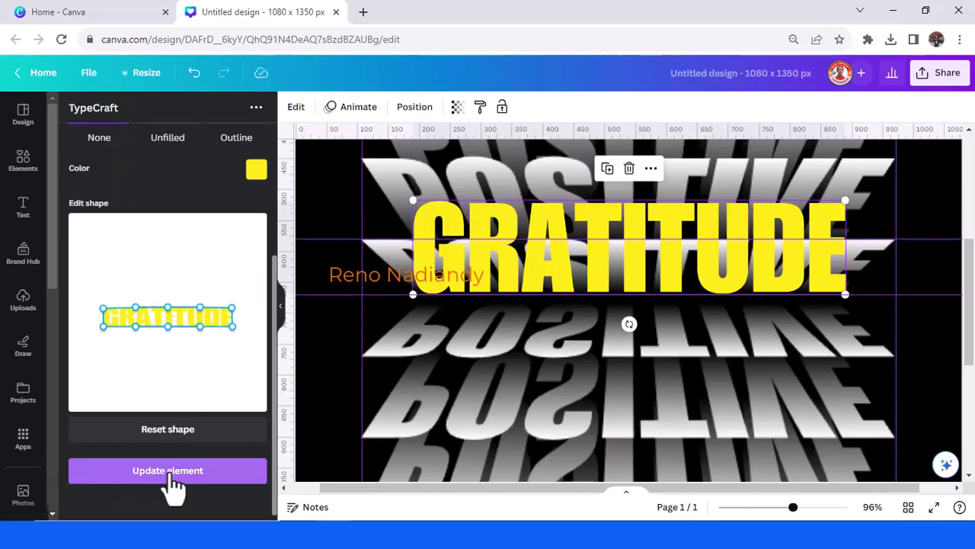
left_click(169, 474)
left_click_drag(549, 256, 550, 276)
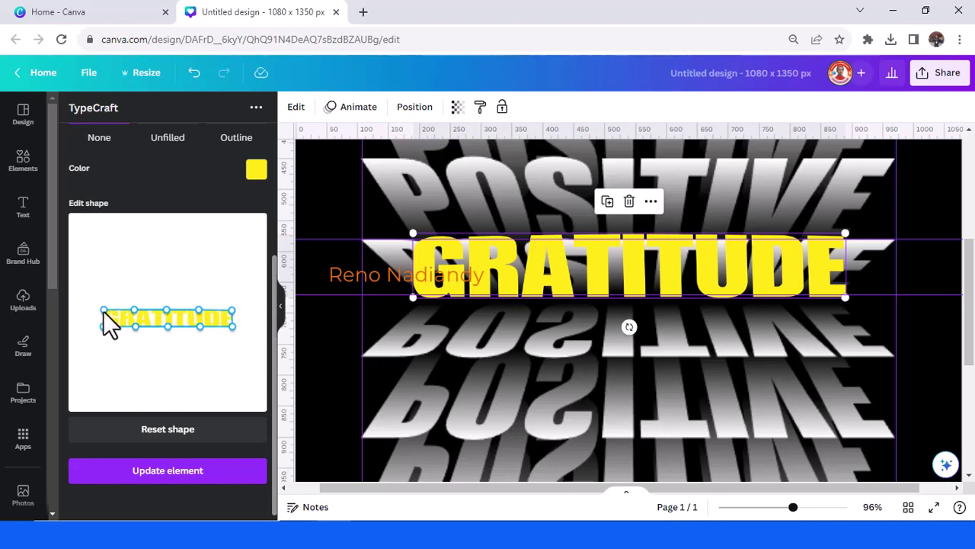
left_click(192, 472)
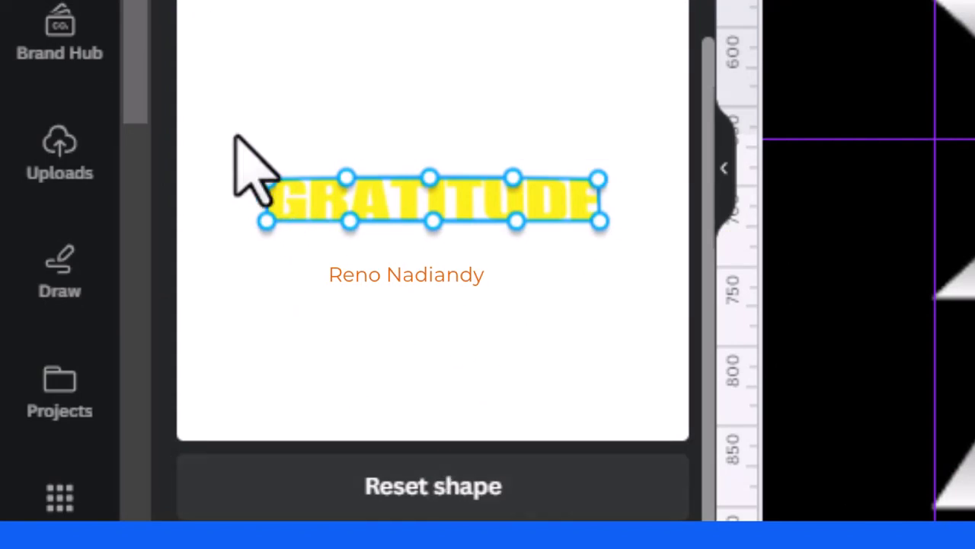
Spread the two upper corners of the GRATITUDE shape outward toward the vertical guides and update the element.
left_click_drag(268, 181, 232, 180)
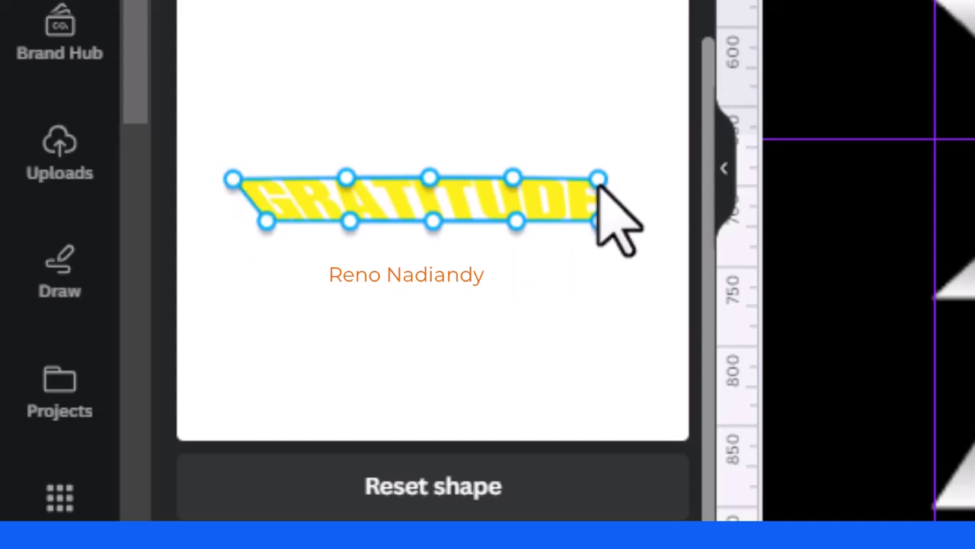
left_click_drag(598, 180, 634, 180)
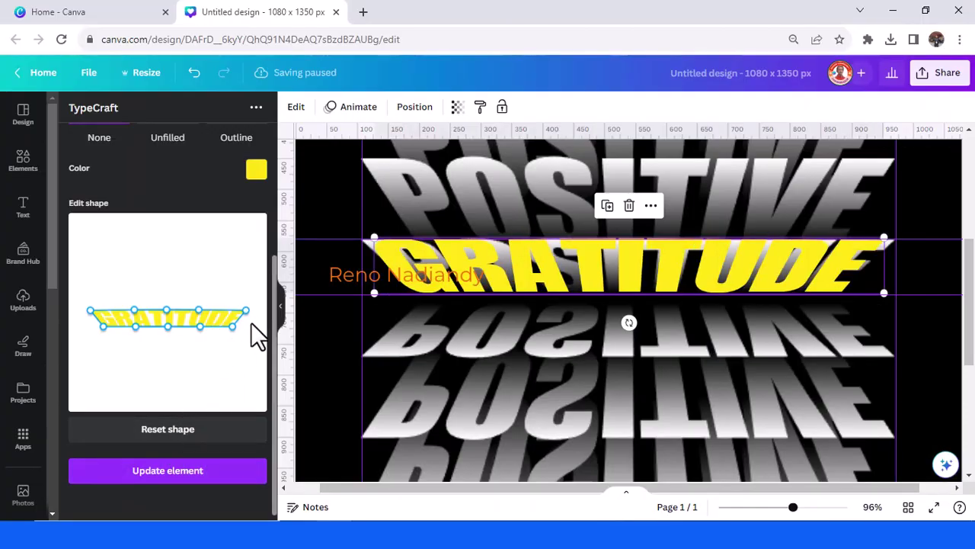
left_click_drag(245, 311, 249, 314)
left_click_drag(88, 310, 87, 313)
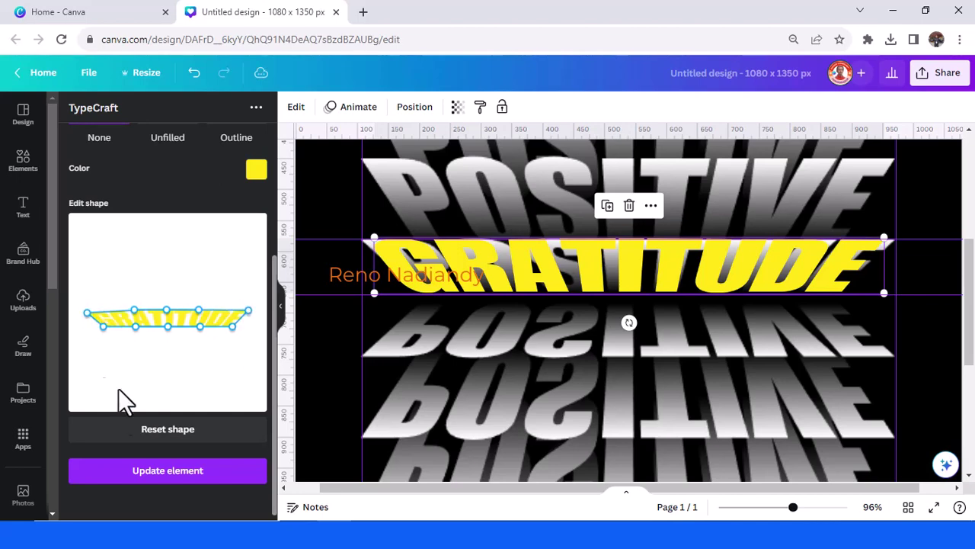
left_click(162, 472)
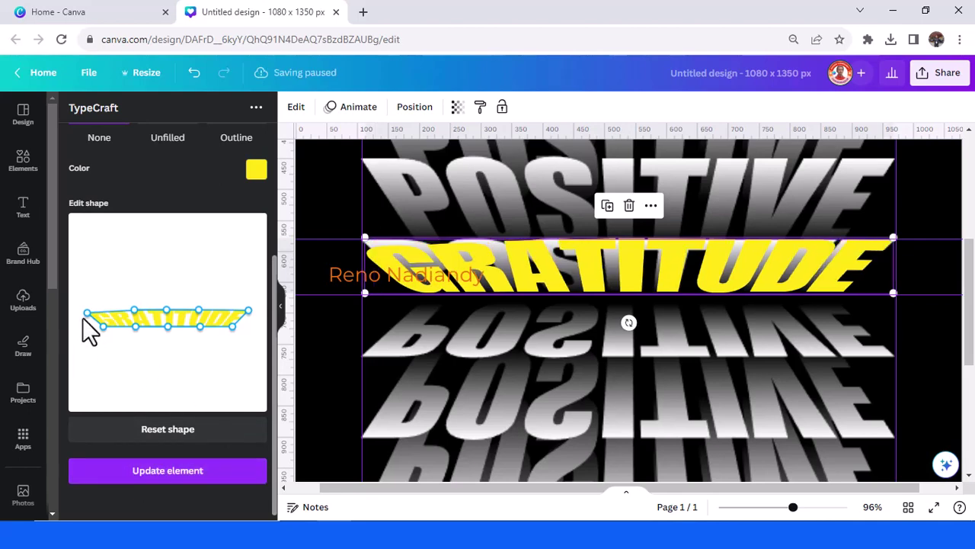
Level the upper-left corner of the GRATITUDE shape, update the element and align it between the horizontal guides.
left_click_drag(86, 311, 86, 309)
left_click(167, 472)
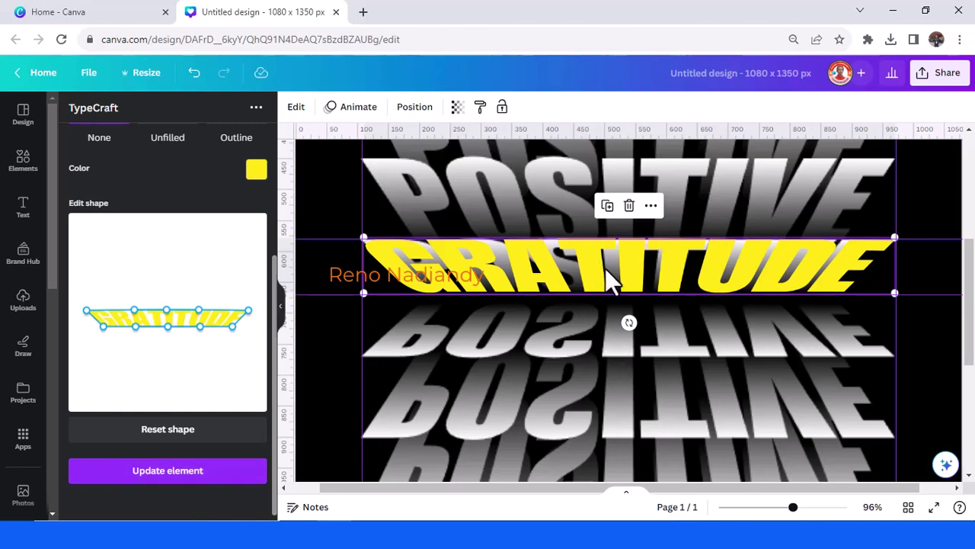
left_click(906, 334)
left_click(812, 252)
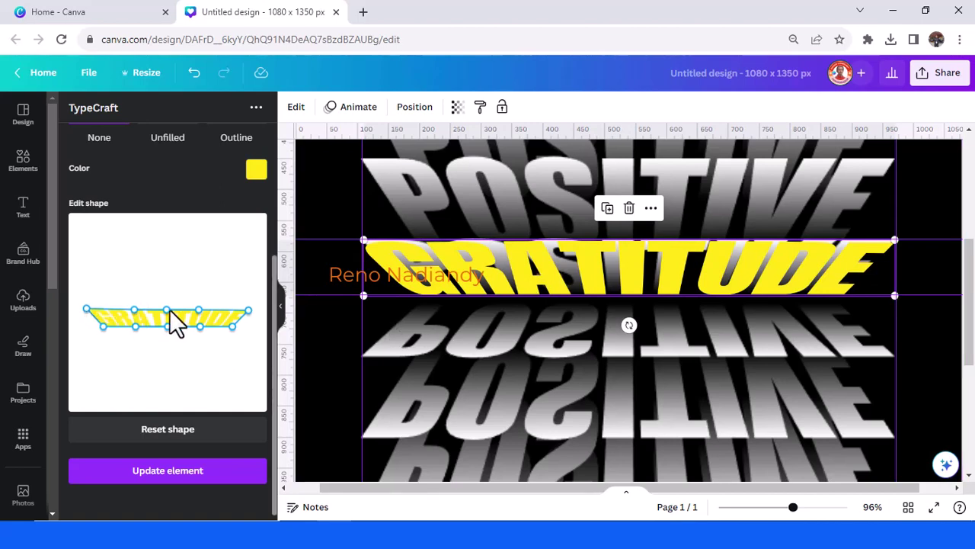
Fine-tune the upper-middle and upper-right points of the GRATITUDE shape, update the element and realign it with the lower guide.
left_click_drag(168, 311, 167, 310)
left_click_drag(246, 310, 249, 310)
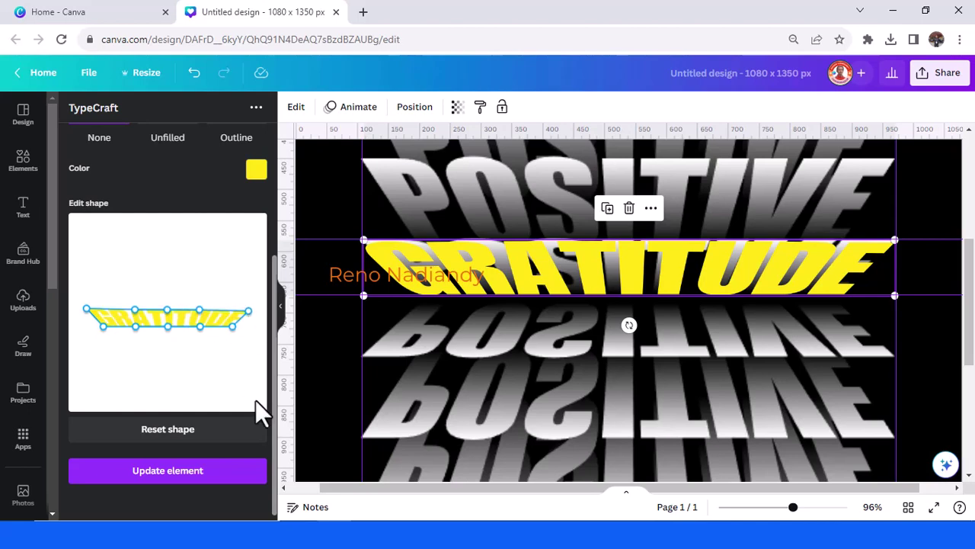
left_click(245, 487)
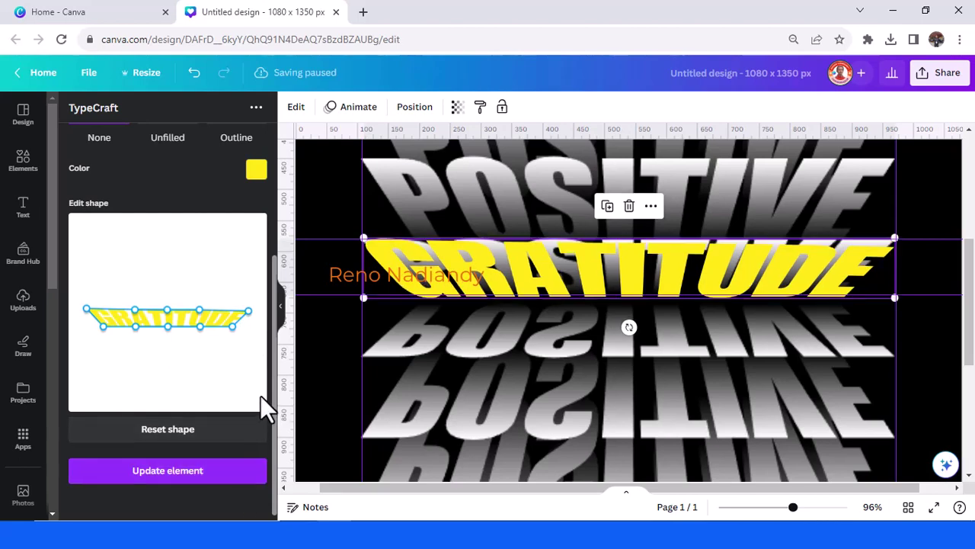
left_click(678, 268)
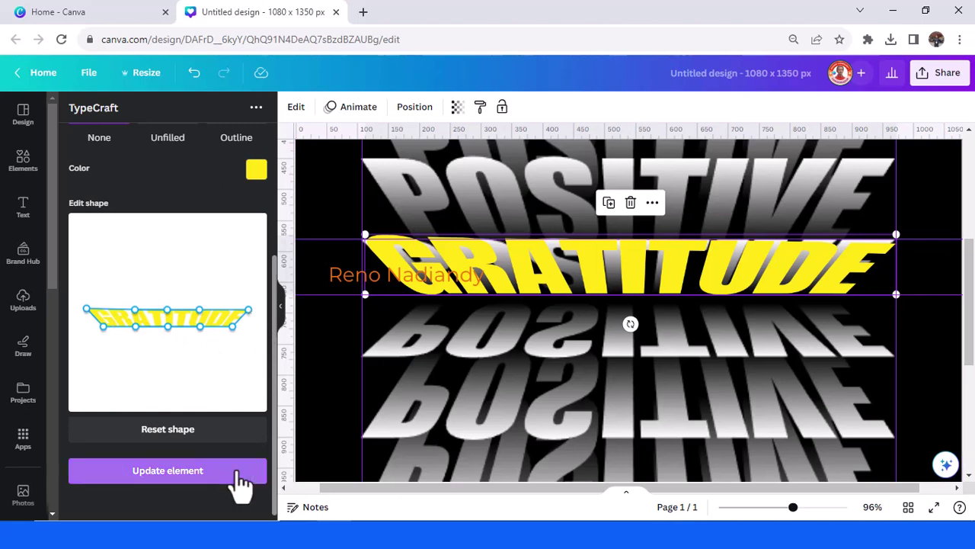
left_click(241, 475)
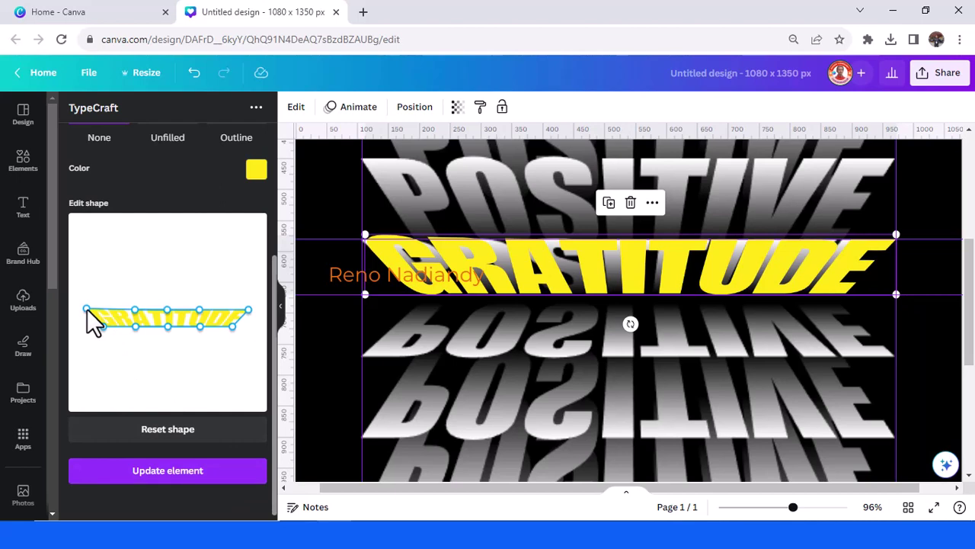
Nudge the upper-left corner of the GRATITUDE shape inward until the upper edge runs level, updating the element after each adjustment.
left_click_drag(86, 312, 88, 313)
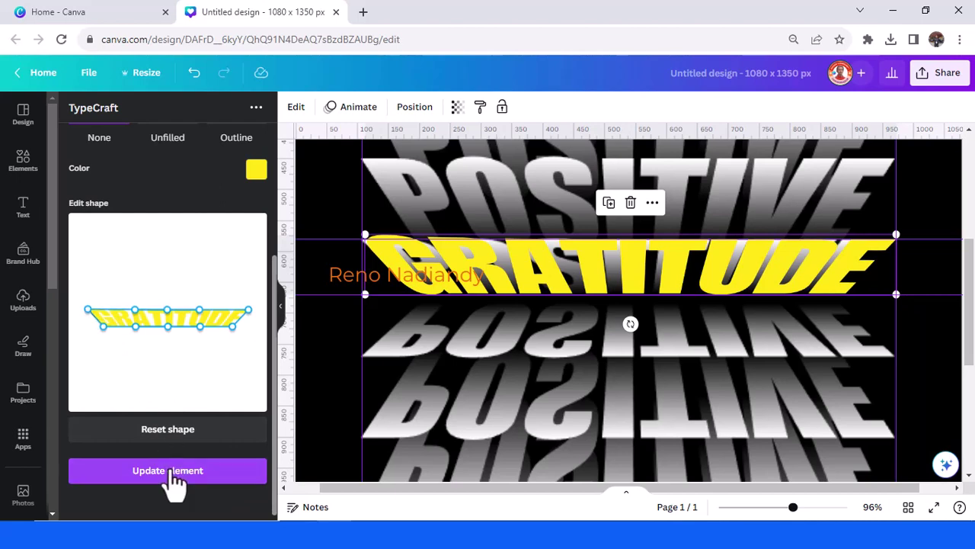
left_click(169, 472)
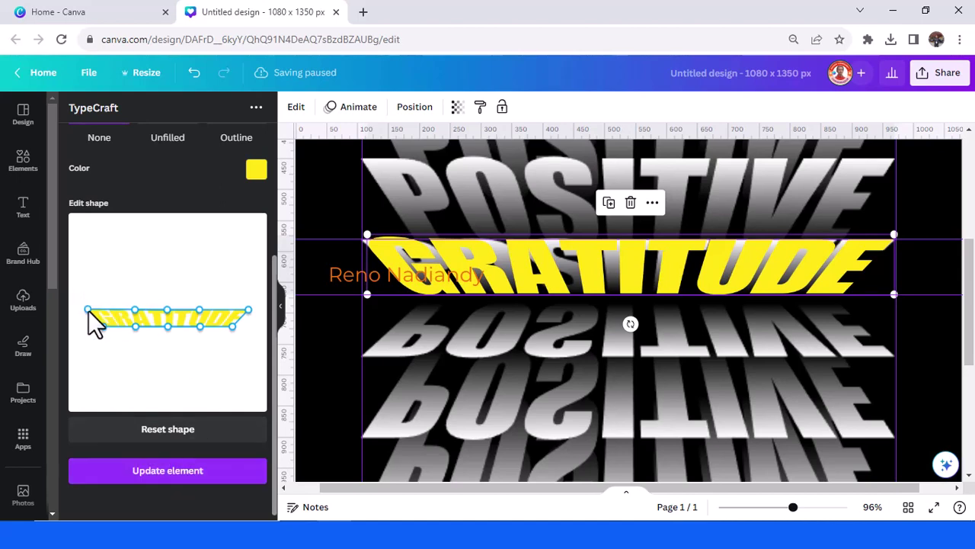
left_click_drag(89, 310, 89, 311)
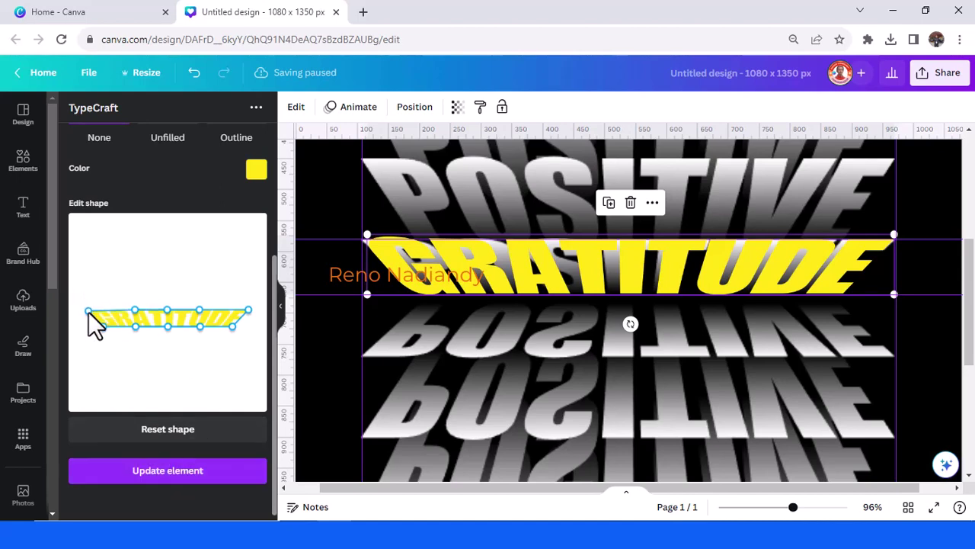
left_click(157, 473)
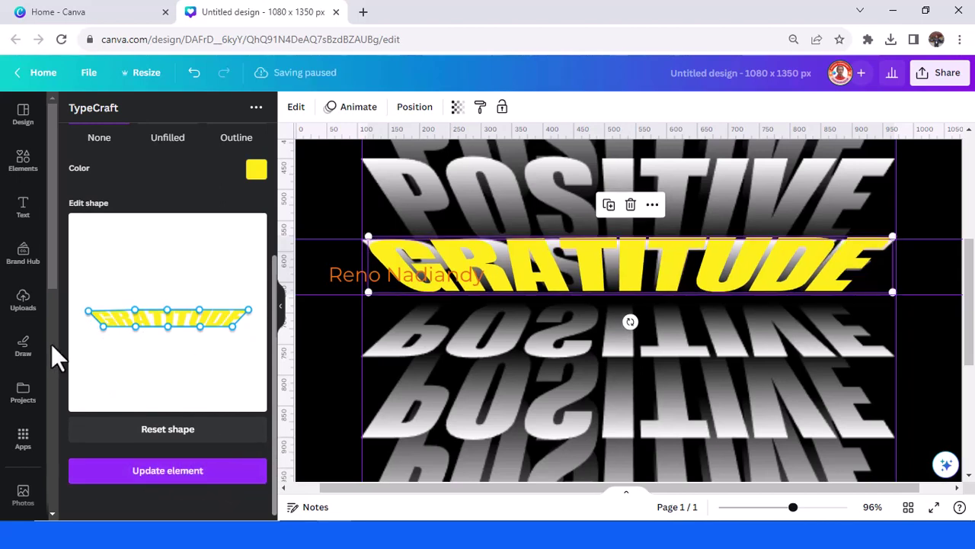
left_click_drag(90, 311, 90, 310)
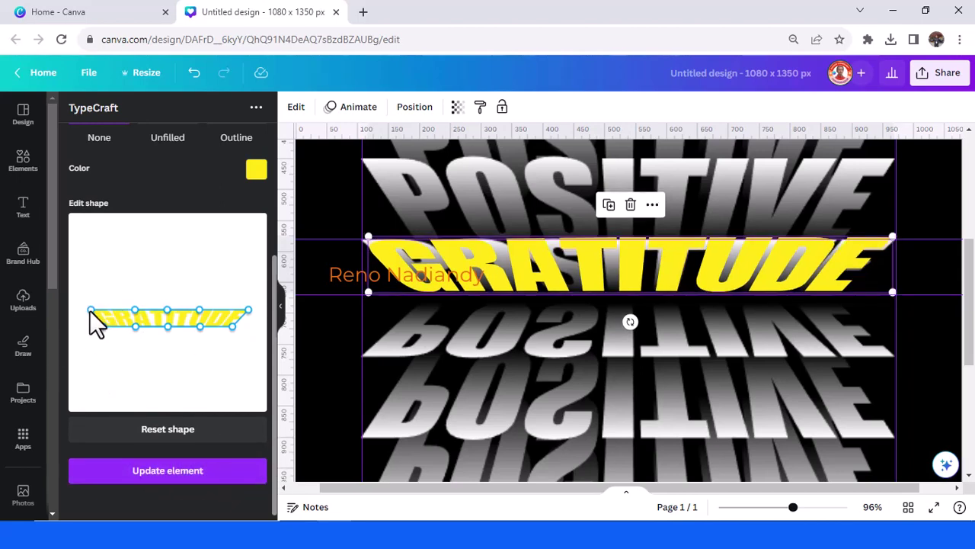
left_click(171, 471)
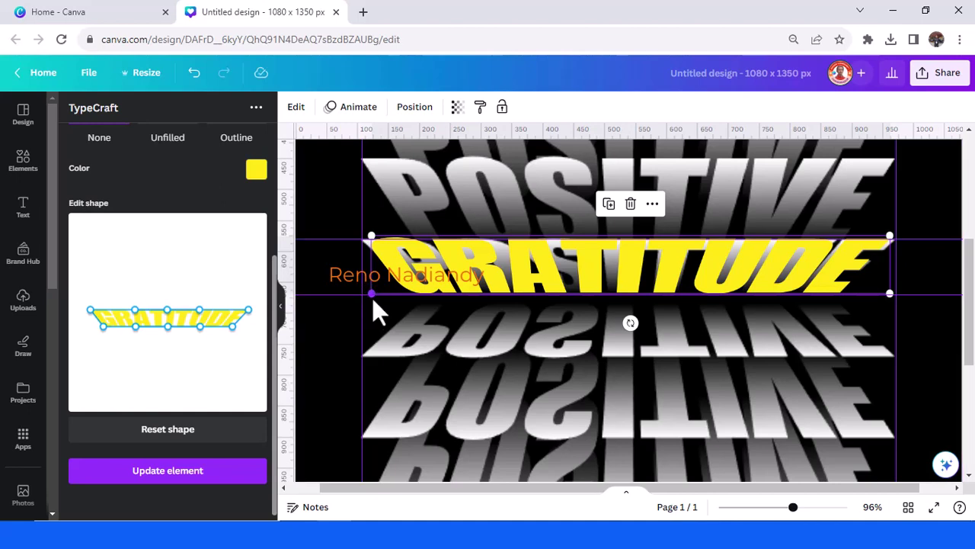
Widen the GRATITUDE element slightly at both sides to fit the width between the vertical guides.
left_click_drag(371, 297, 369, 299)
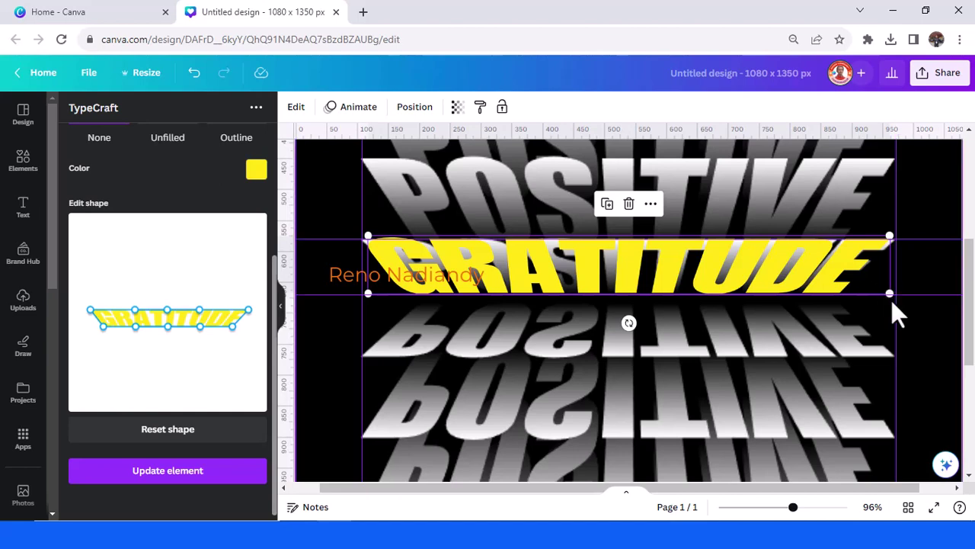
mouse_move(889, 295)
left_mouse_down()
mouse_move(897, 313)
mouse_move(888, 298)
mouse_move(915, 310)
mouse_move(893, 298)
left_mouse_up()
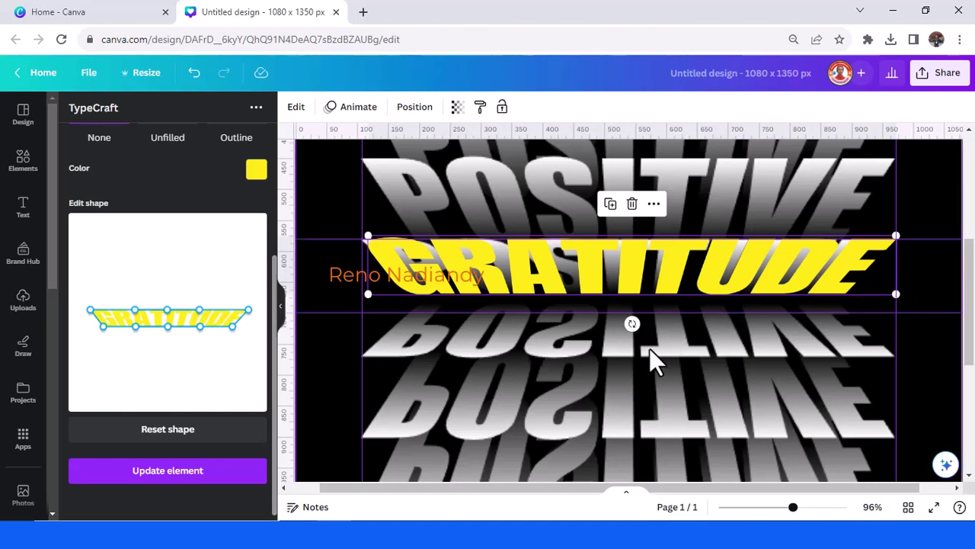
scroll(625, 362, "up", 2)
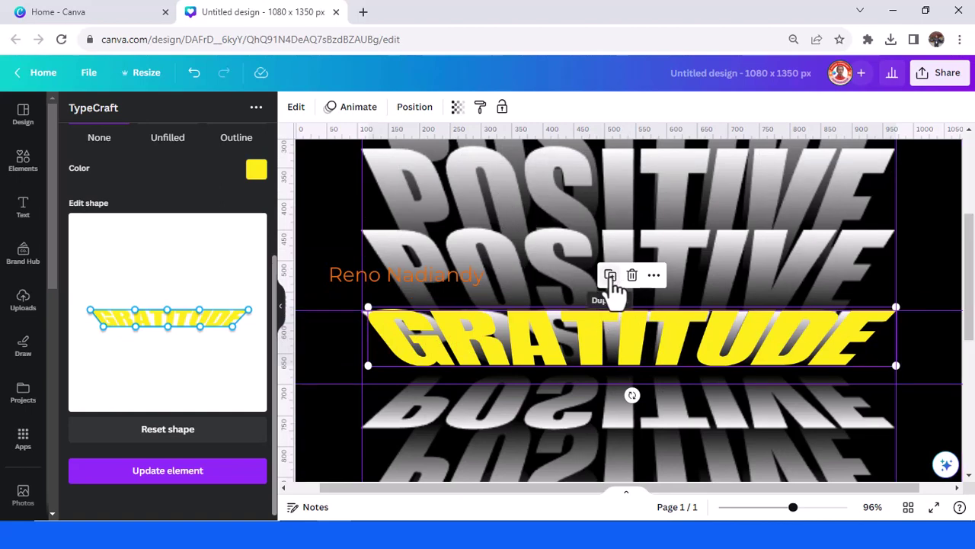
Duplicate the GRATITUDE element, place the copy over the next POSITIVE row up and move the original down off its row.
left_click(610, 275)
left_click_drag(627, 358, 613, 272)
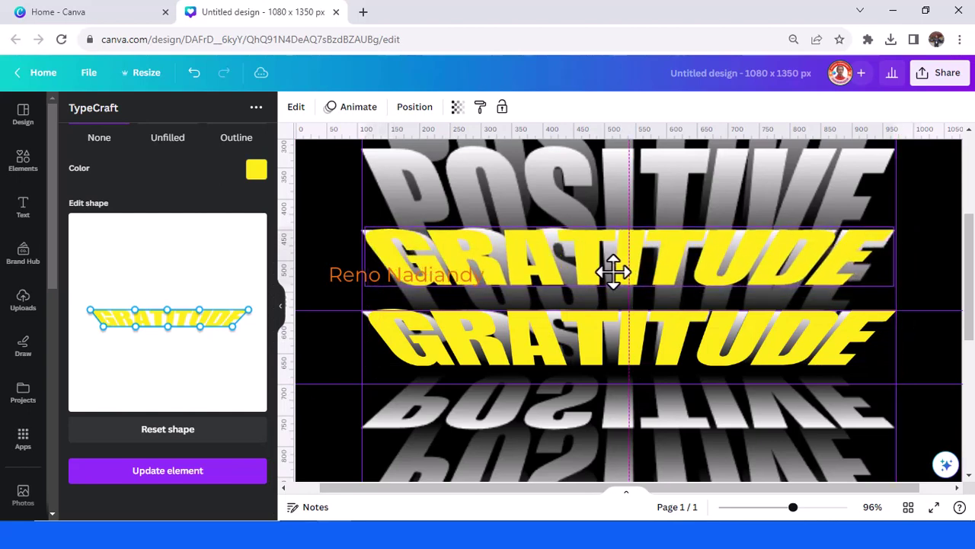
left_click(630, 347)
left_click_drag(629, 347, 623, 444)
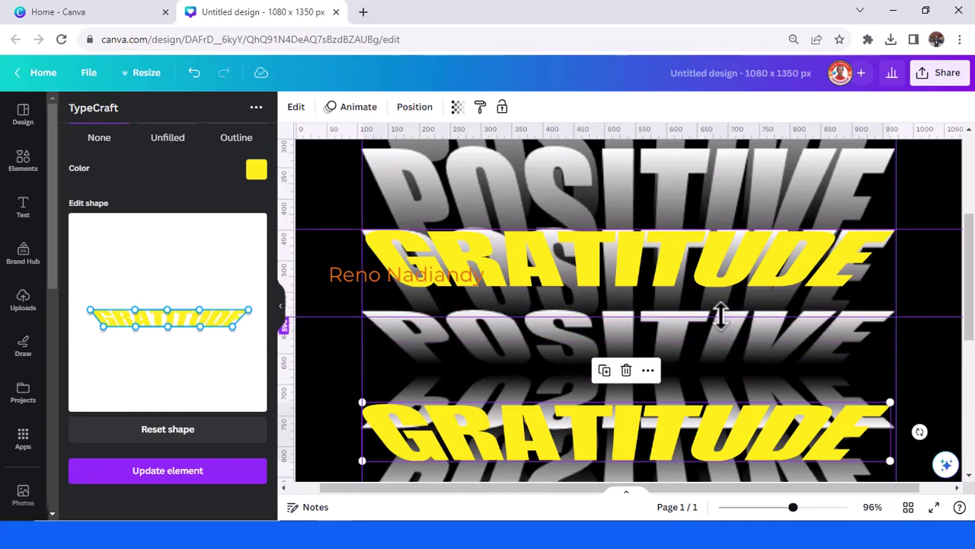
Lower the bottom corner and middle points of the upper GRATITUDE copy, update the element and align it between the horizontal guides.
left_click(534, 271)
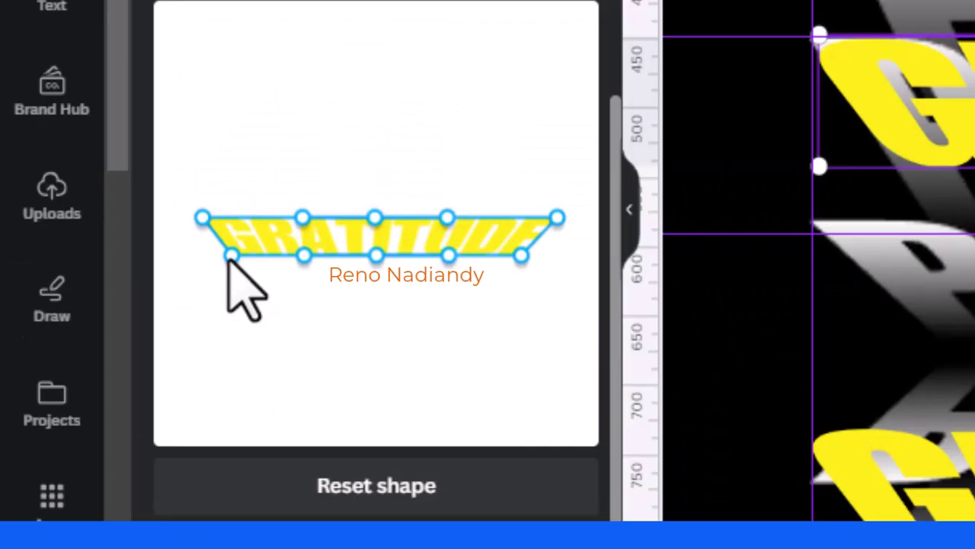
left_click_drag(230, 256, 229, 276)
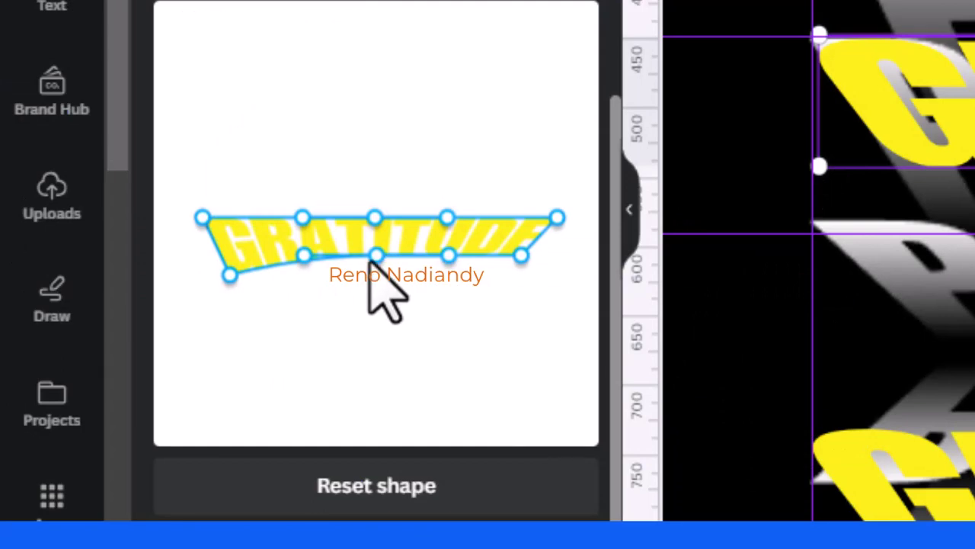
left_click_drag(376, 261, 376, 272)
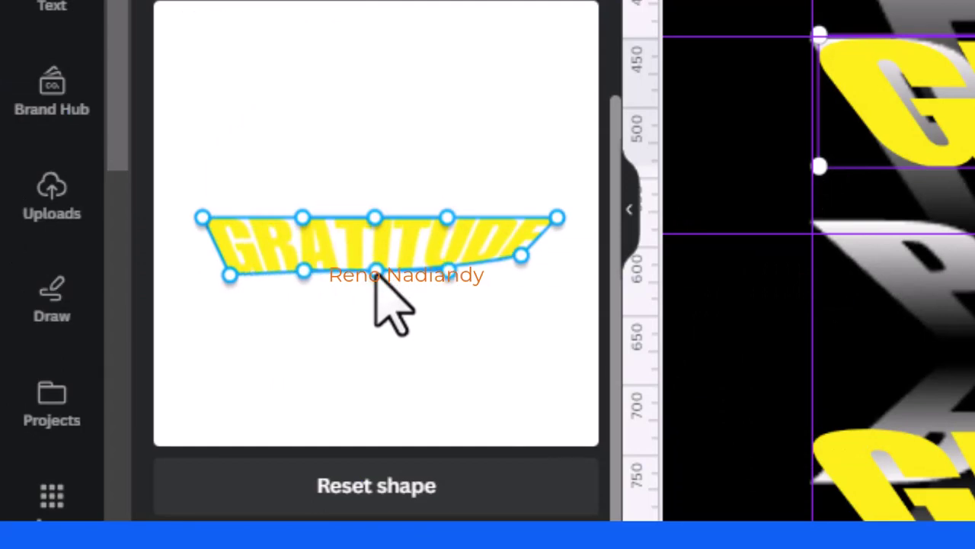
left_click_drag(521, 257, 524, 273)
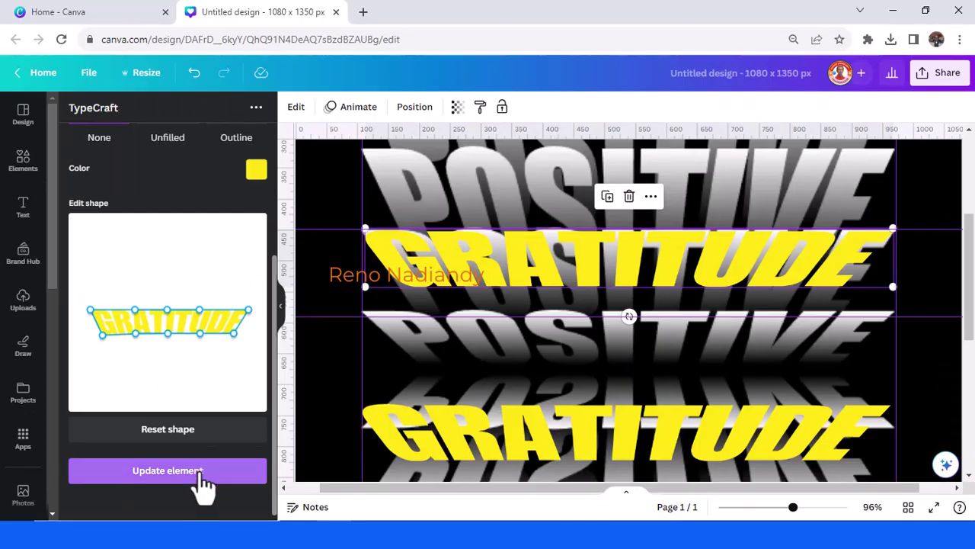
left_click(200, 475)
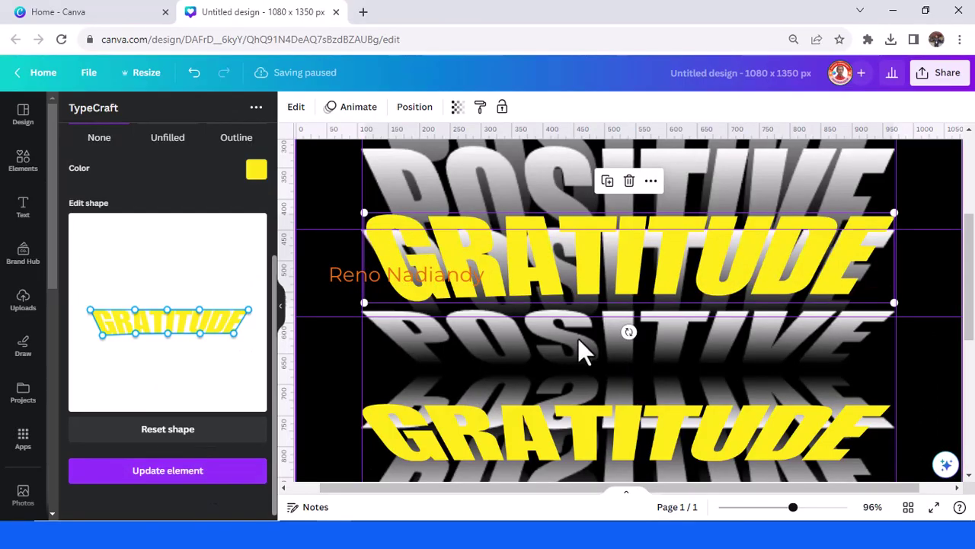
left_click_drag(544, 282, 544, 292)
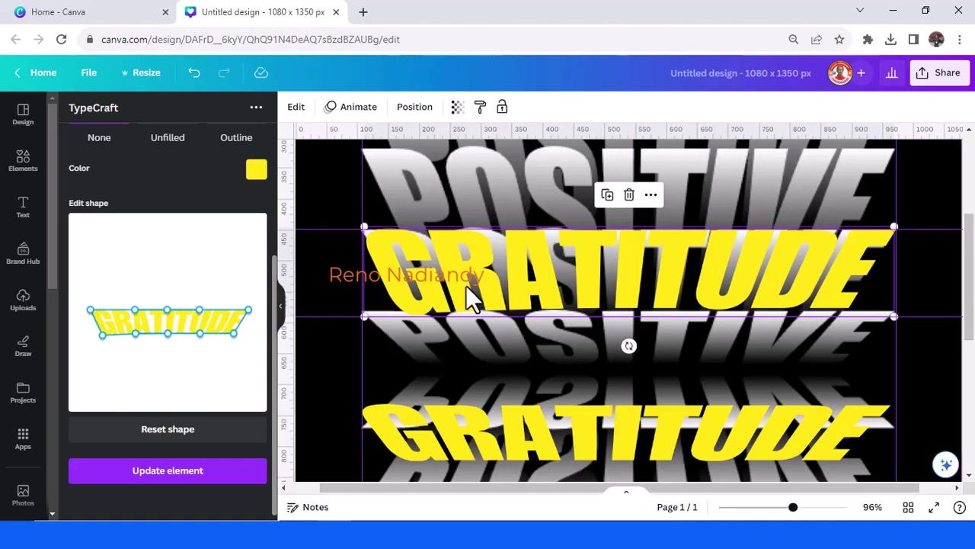
Shift the GRATITUDE copy aside, add vertical guides at the lower corners of the POSITIVE letters and realign the copy with the outer guide.
left_click_drag(467, 284, 549, 287)
left_click_drag(316, 271, 414, 347)
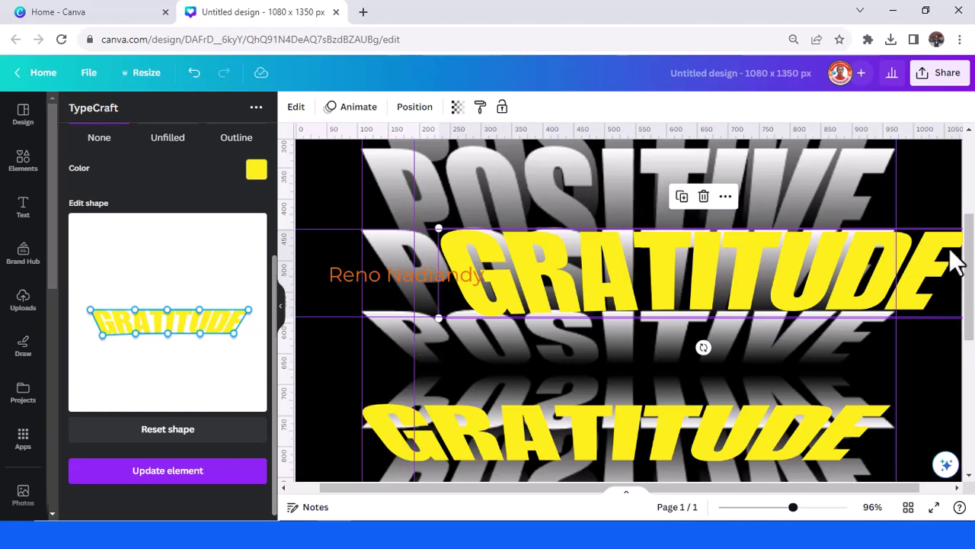
left_click_drag(279, 257, 842, 339)
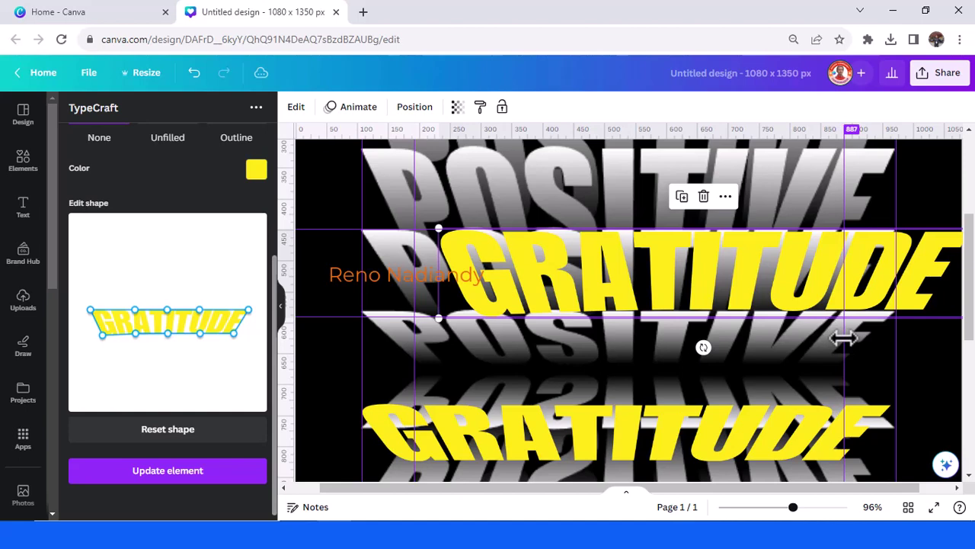
left_click_drag(772, 279, 561, 246)
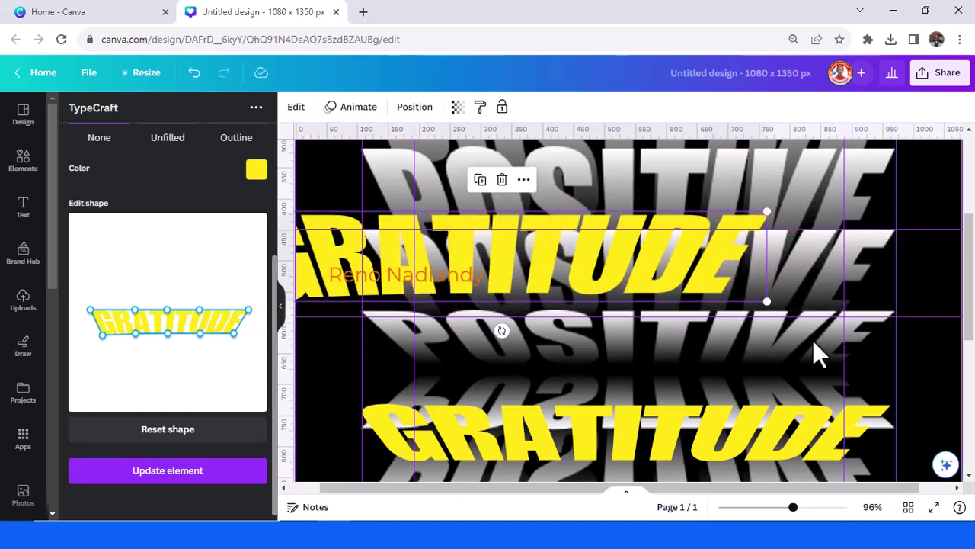
left_click_drag(844, 373, 846, 378)
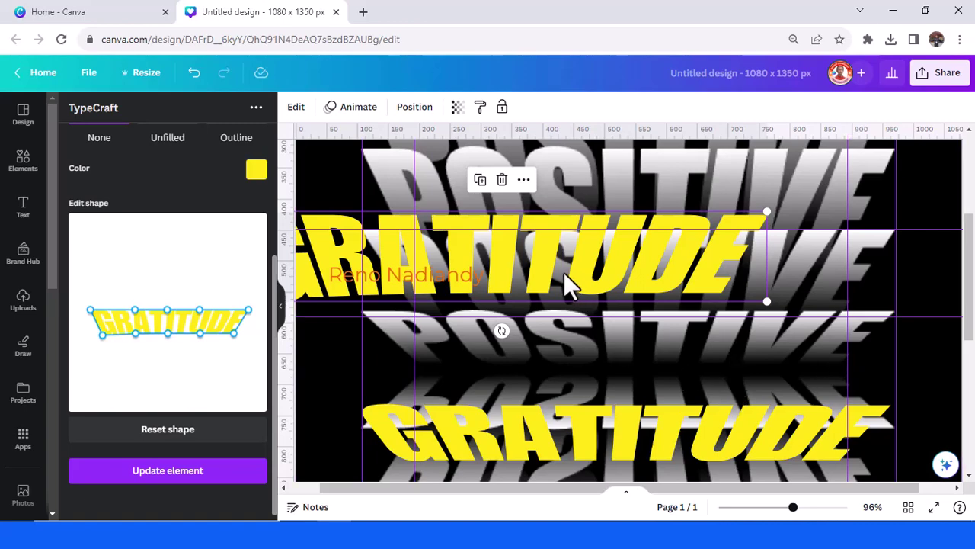
mouse_move(564, 274)
left_mouse_down()
mouse_move(703, 315)
mouse_move(690, 289)
left_mouse_up()
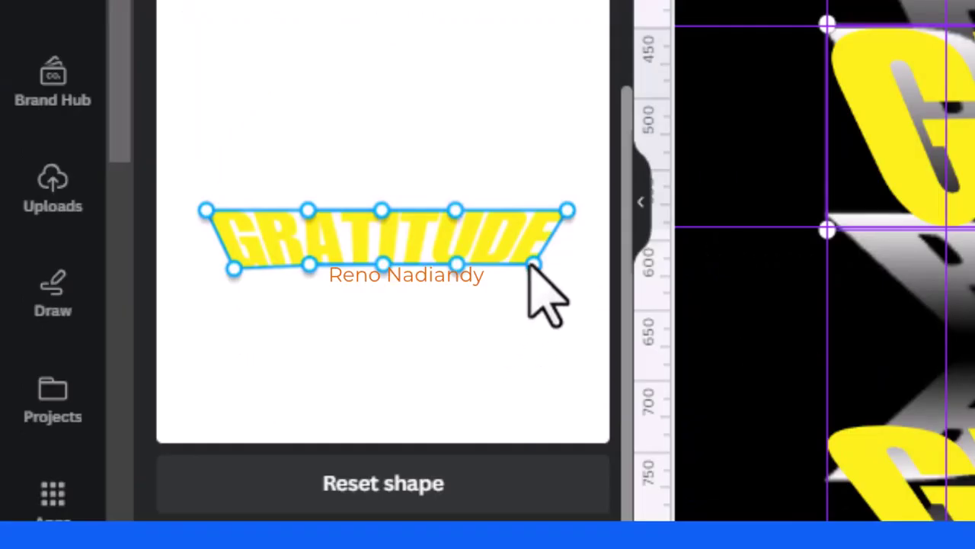
Level the lower-right corner of the GRATITUDE copy, update the element and move it down to uncover the POSITIVE row.
left_click_drag(531, 266, 532, 271)
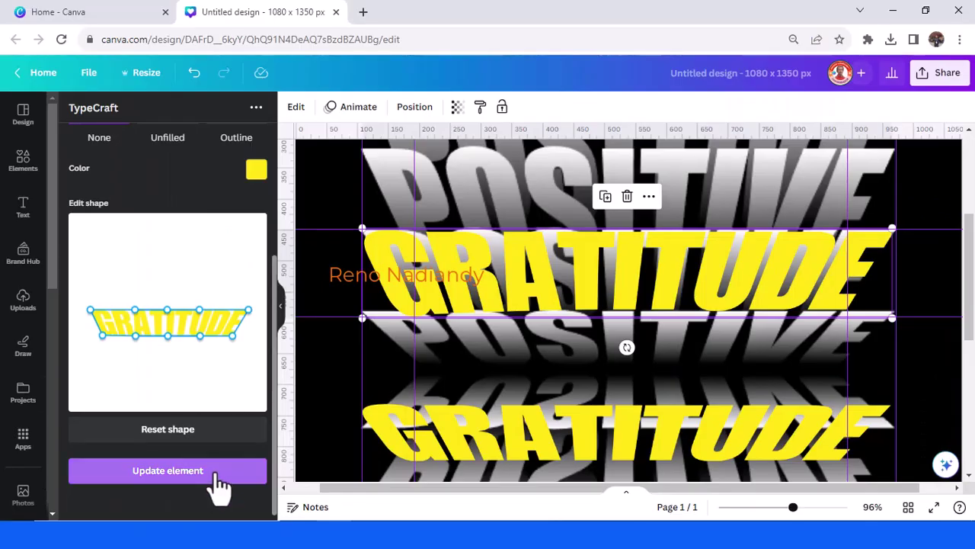
left_click(216, 474)
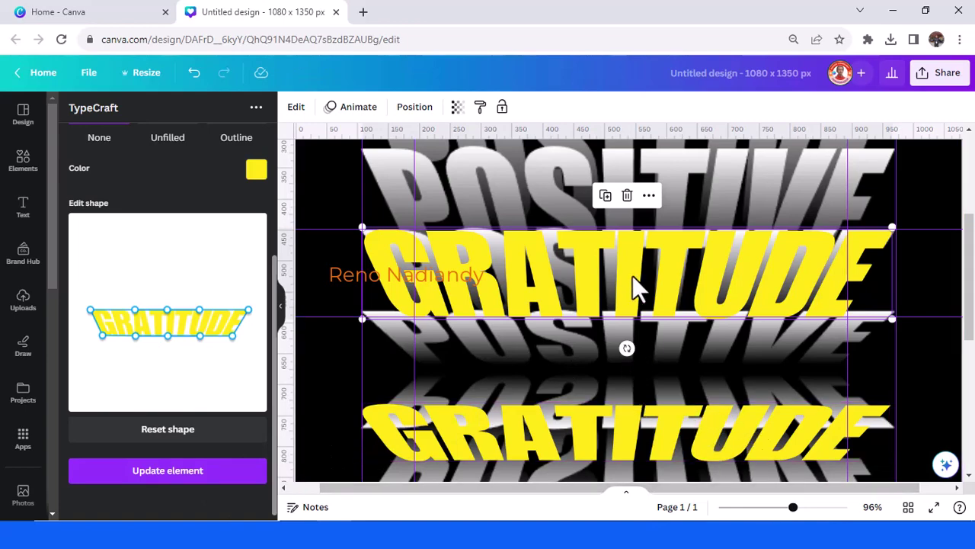
left_click_drag(637, 269, 636, 389)
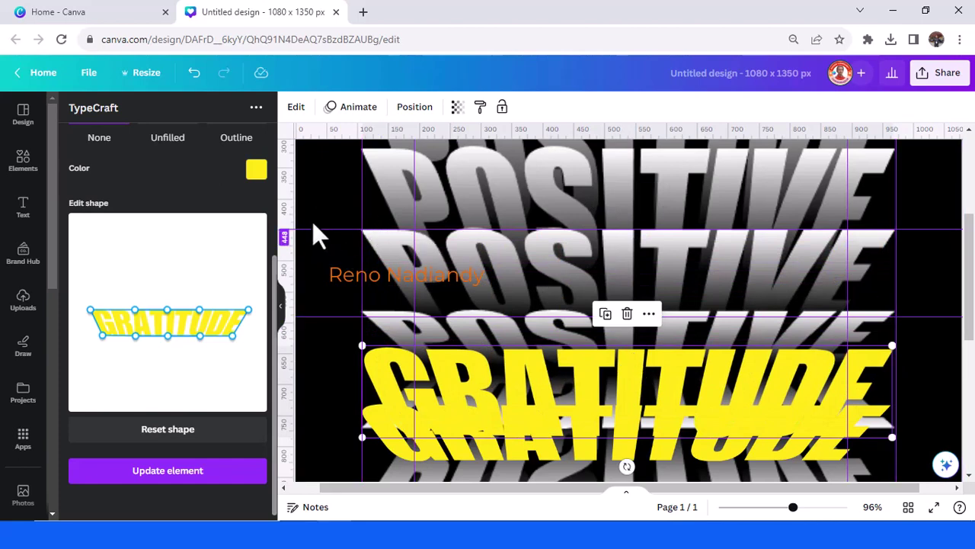
Reposition the two horizontal guides around the next POSITIVE row up and place a duplicate of the taller GRATITUDE against the upper guide.
mouse_move(317, 230)
left_mouse_down()
mouse_move(318, 272)
mouse_move(314, 264)
left_mouse_up()
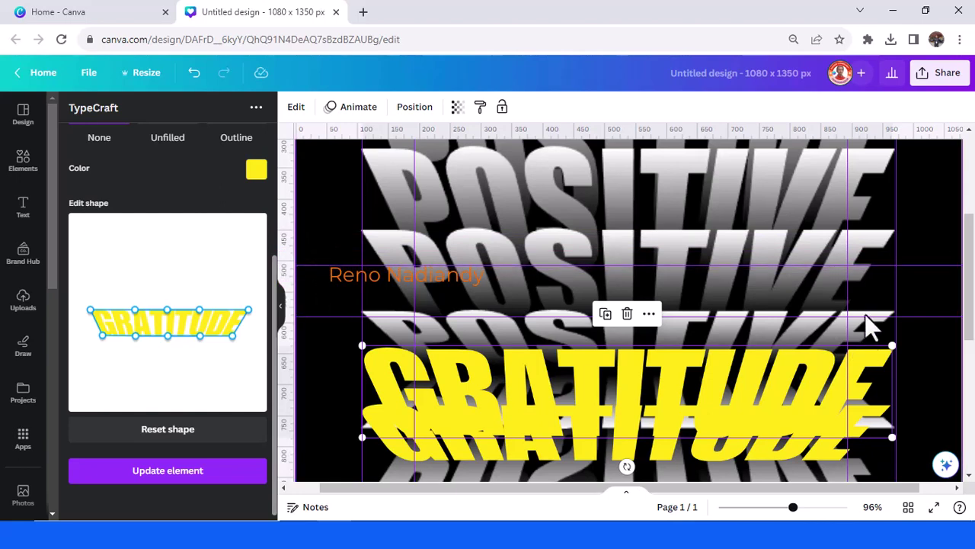
mouse_move(936, 314)
left_mouse_down()
mouse_move(911, 223)
mouse_move(909, 148)
left_mouse_up()
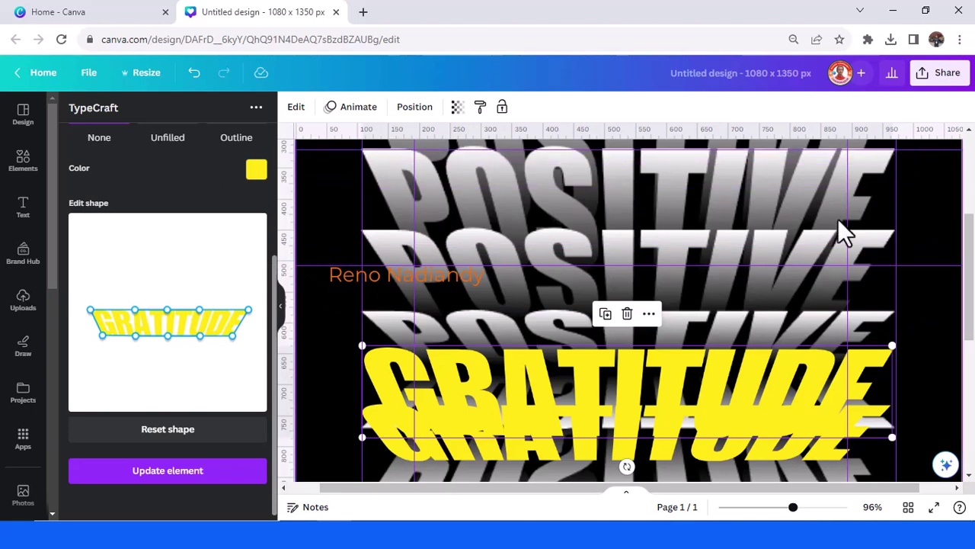
left_click_drag(697, 377, 697, 348)
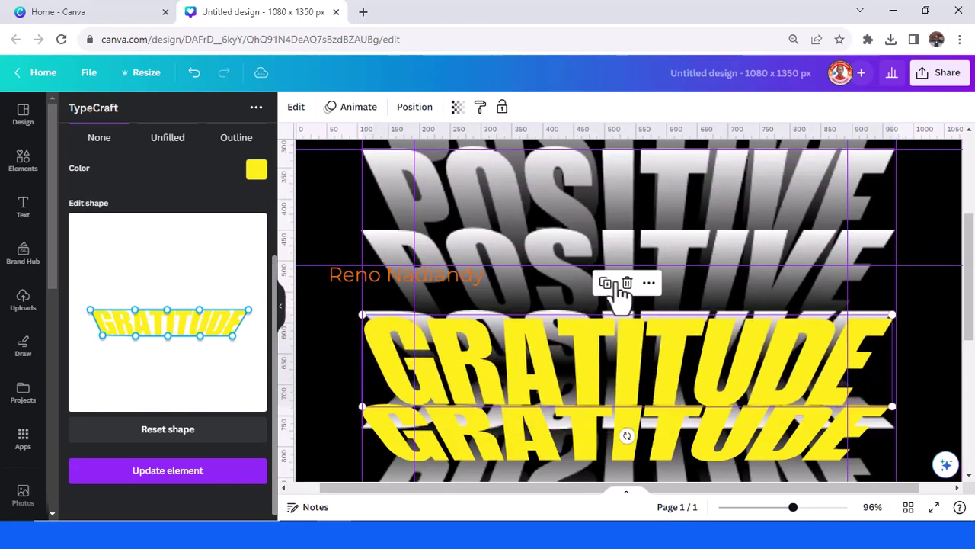
left_click(614, 283)
left_click_drag(583, 391, 580, 211)
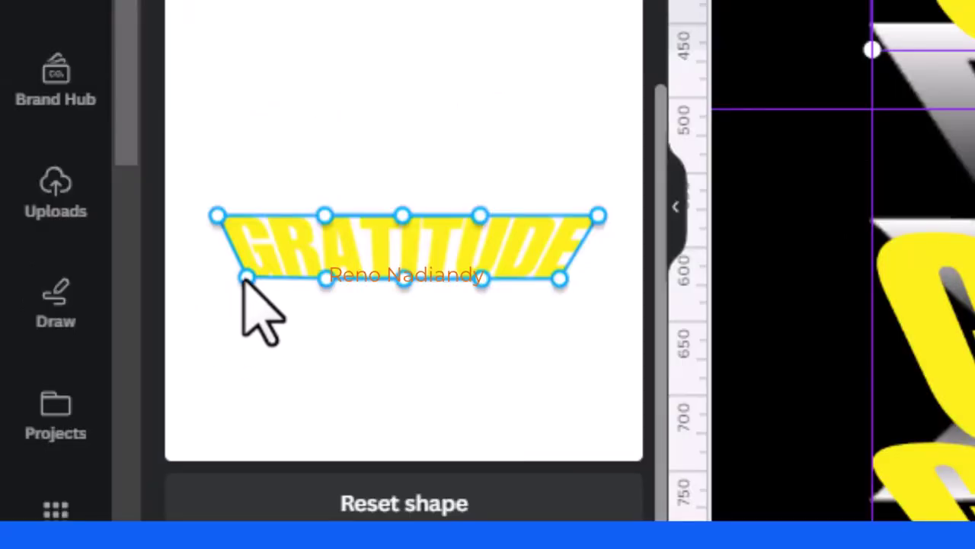
Extend the lower edge of the new GRATITUDE copy downward, update the element and realign its upper edge with the guide.
left_click_drag(247, 282, 249, 288)
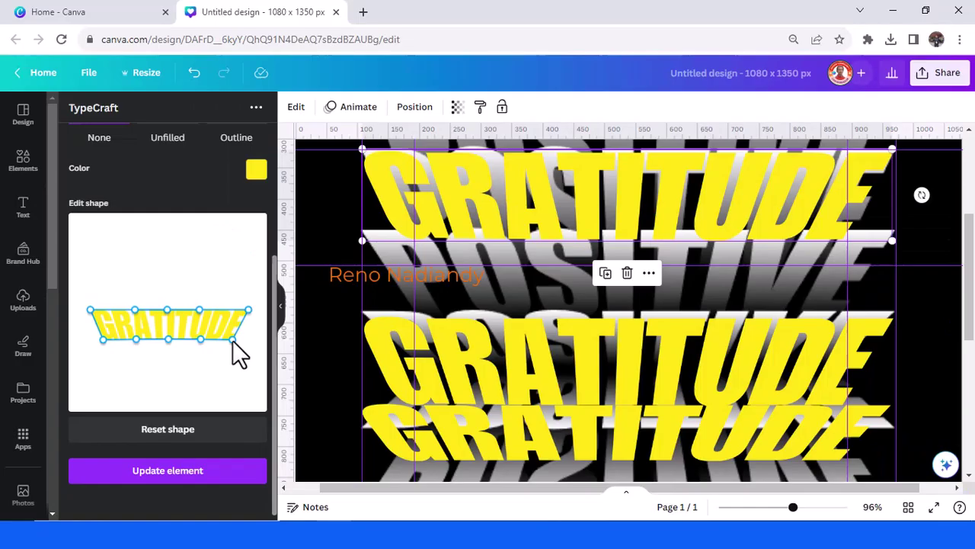
left_click(224, 477)
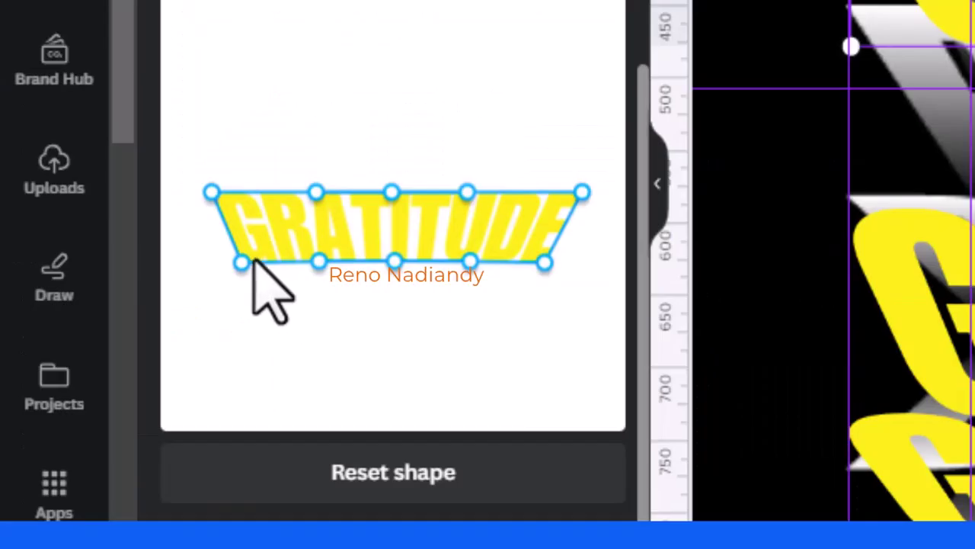
left_click_drag(240, 262, 241, 271)
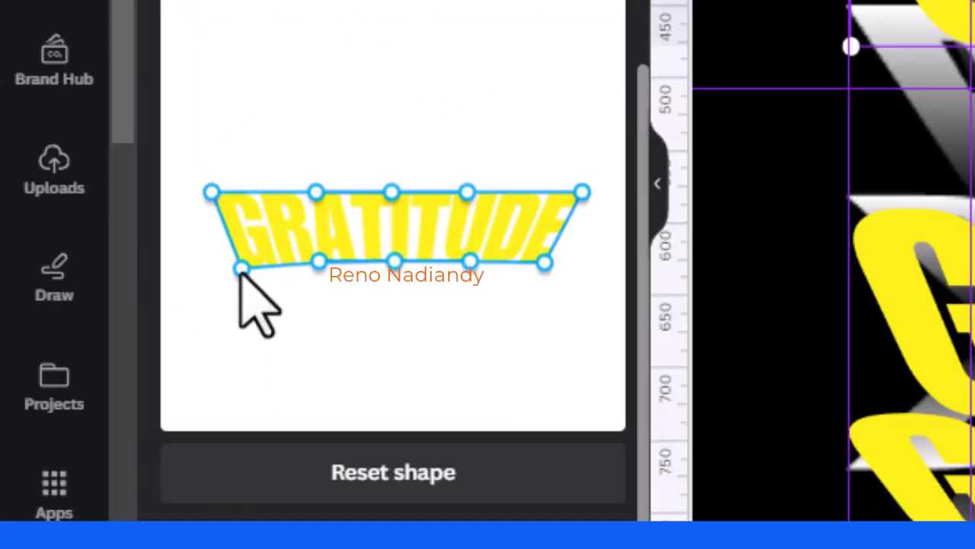
left_click(394, 270)
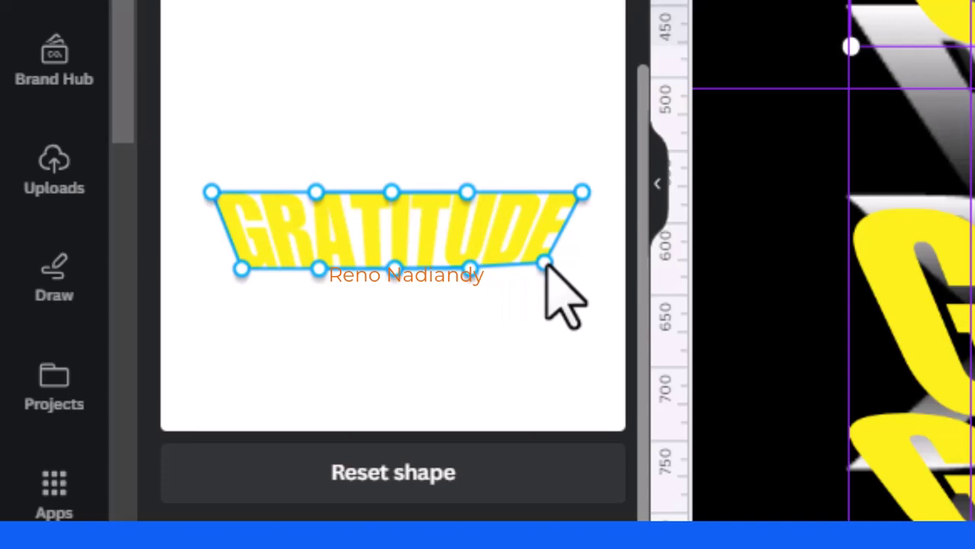
left_click_drag(547, 263, 546, 269)
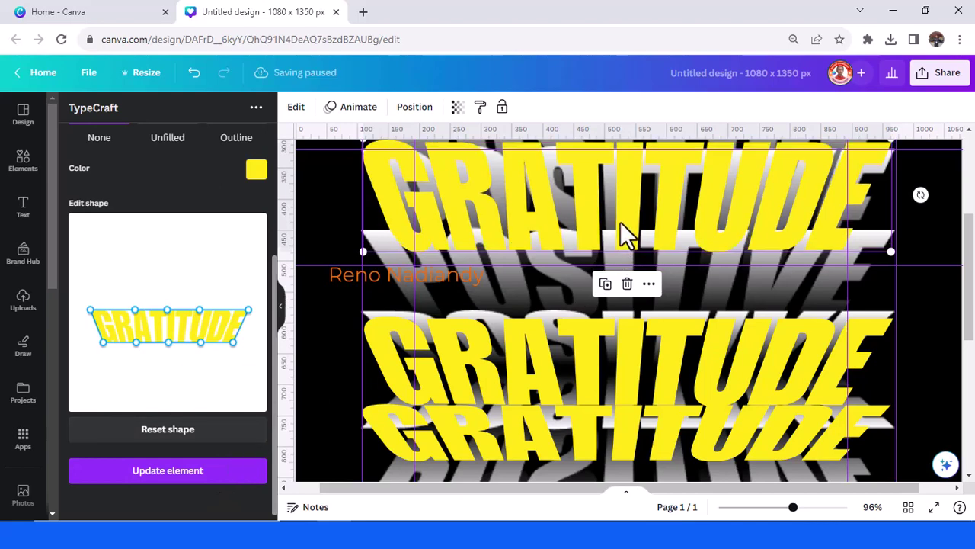
left_click_drag(620, 222, 623, 232)
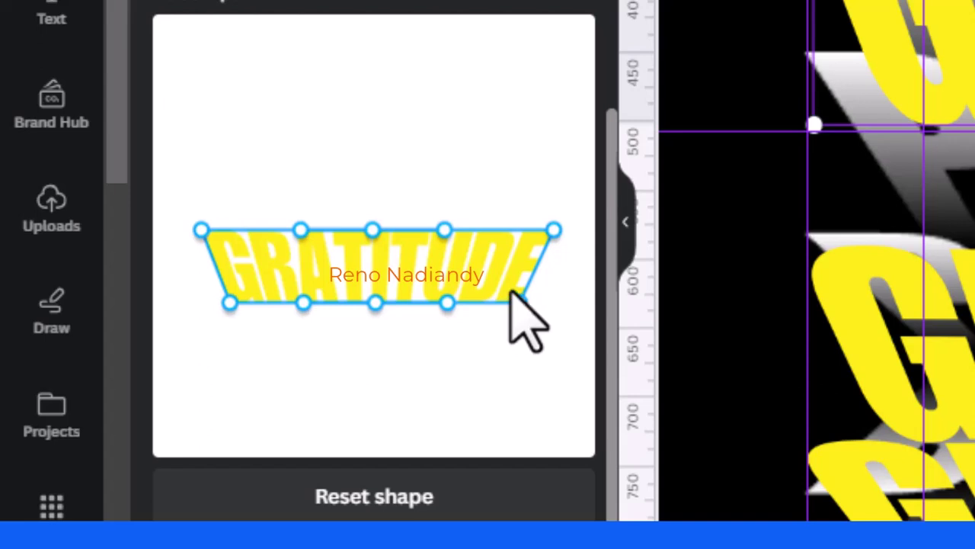
Shift the lower-right corner slightly inward, lower the bottom edge of the new GRATITUDE copy a little further and update the element.
left_click_drag(515, 306, 518, 305)
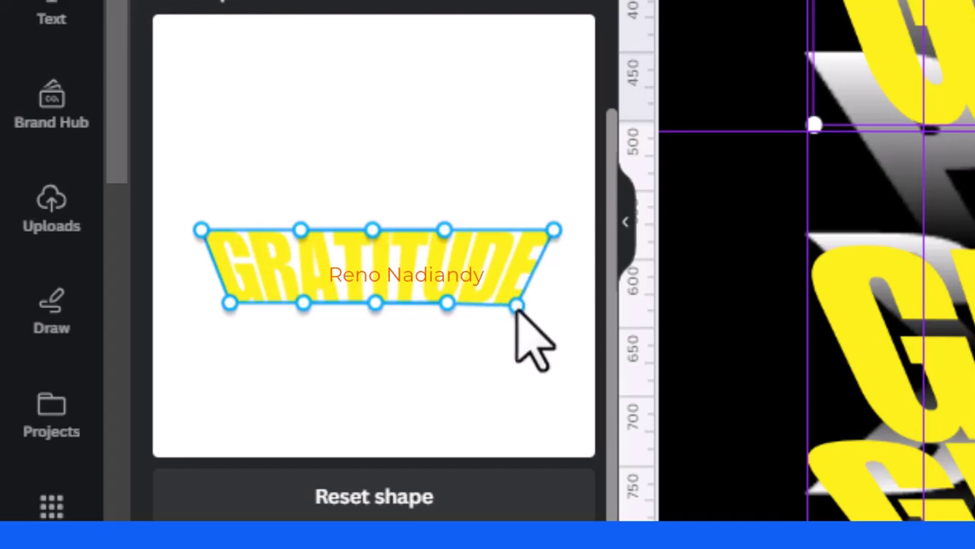
left_click_drag(377, 305, 374, 311)
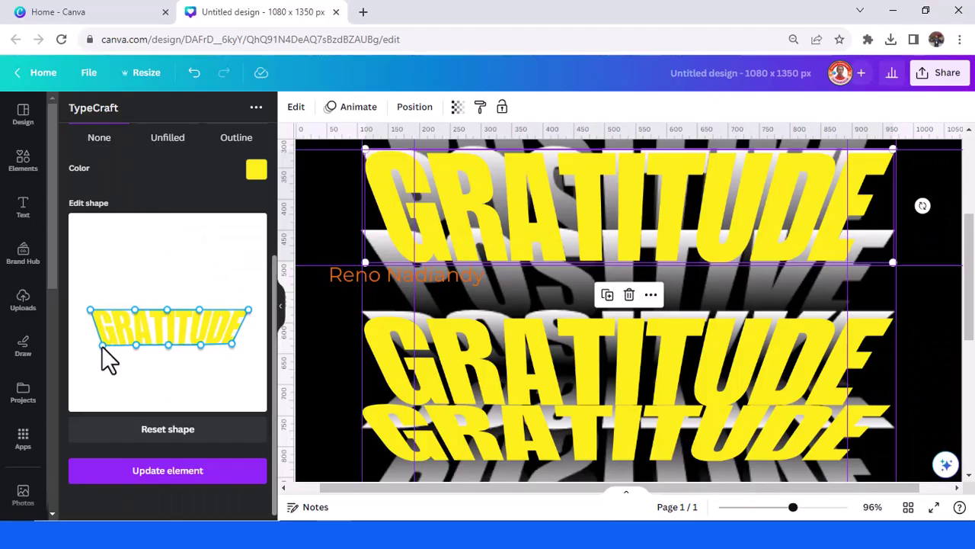
left_click(171, 472)
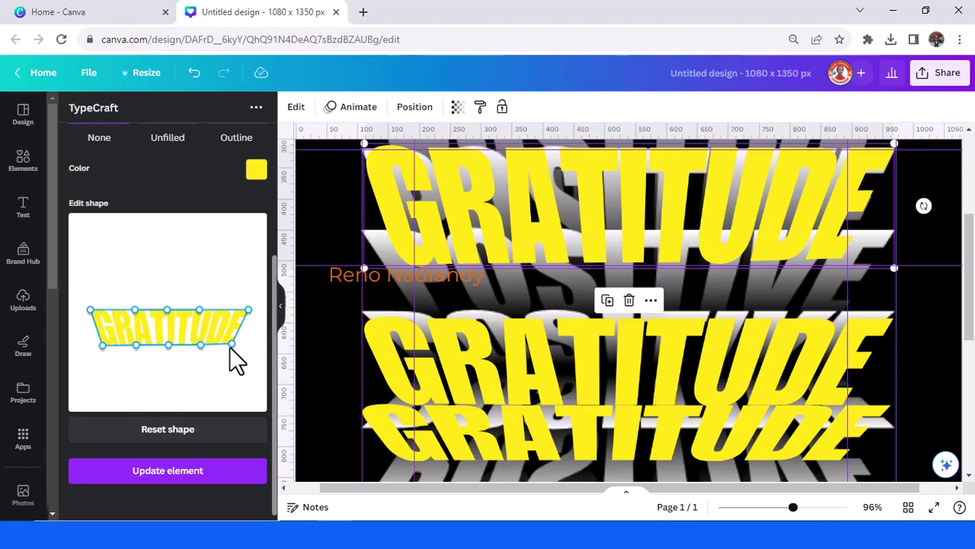
Fine-tune both lower corners of the new GRATITUDE copy inward until the bottom edge is level, updating the element after each adjustment.
left_click_drag(229, 345, 230, 347)
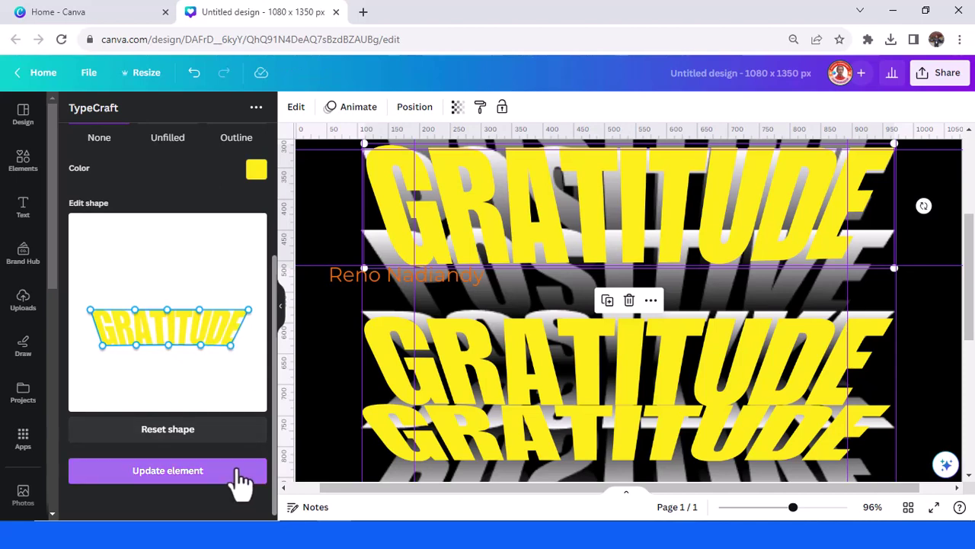
left_click(241, 478)
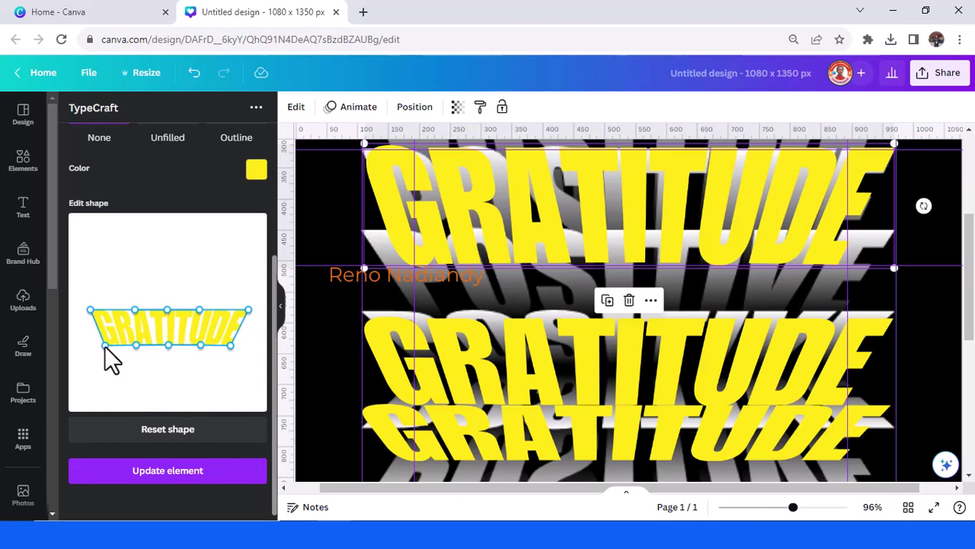
left_click(182, 480)
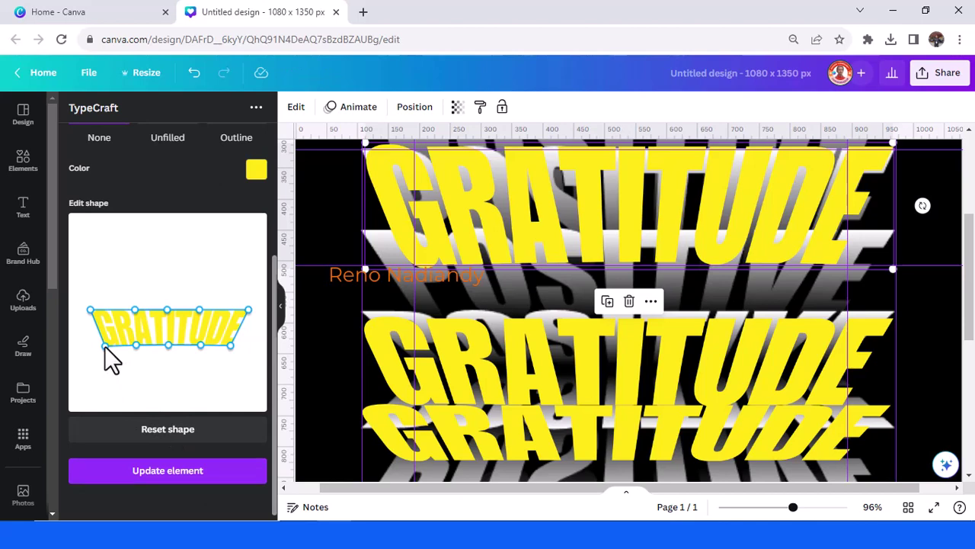
left_click(161, 480)
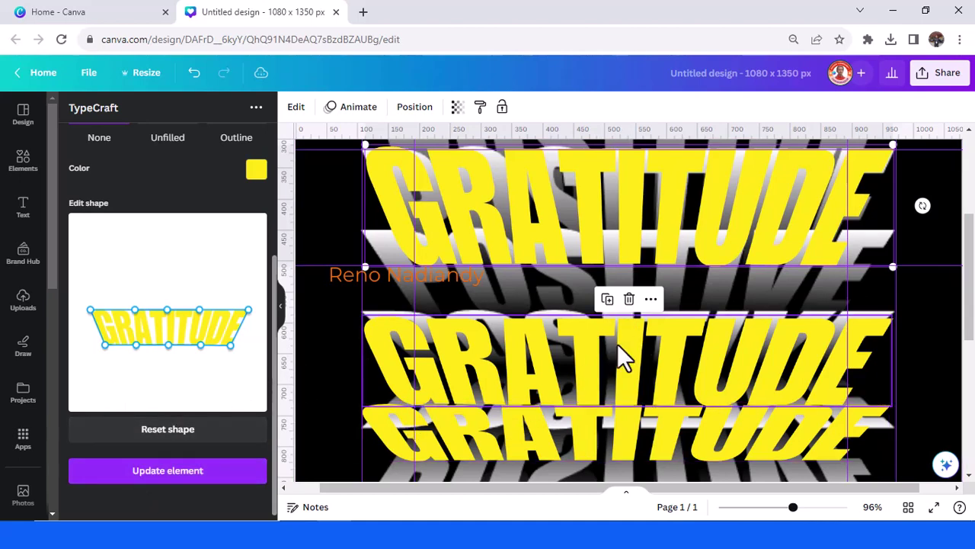
Move the newest GRATITUDE copy down and reposition the two horizontal guides around the topmost POSITIVE row.
scroll(619, 347, "up", 2)
left_click_drag(606, 346, 591, 446)
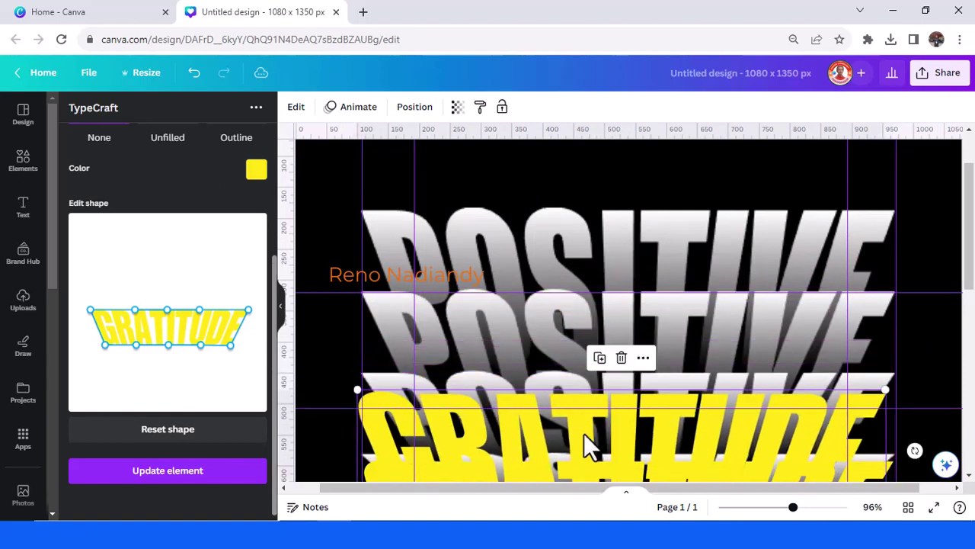
left_click_drag(329, 292, 337, 210)
left_click_drag(337, 406, 333, 363)
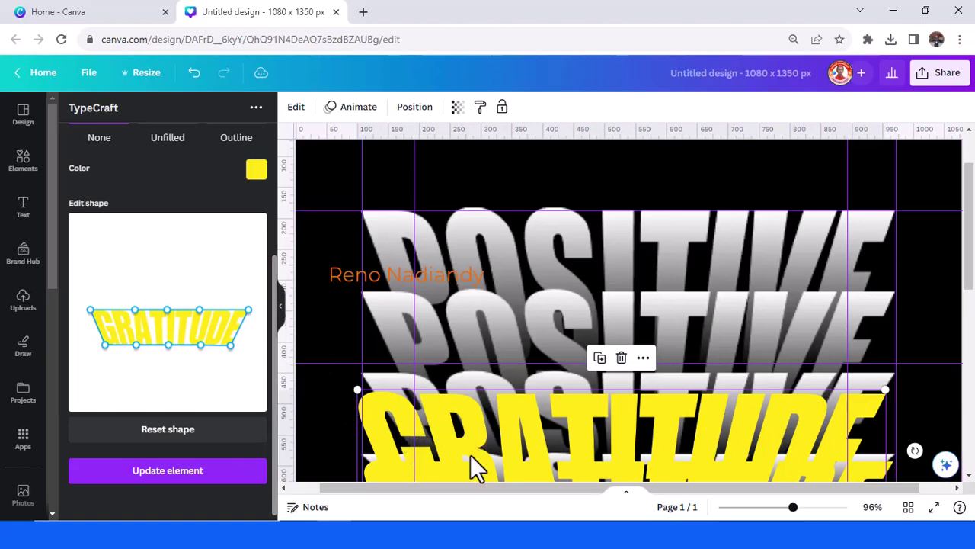
Duplicate the newest GRATITUDE copy onto the topmost POSITIVE row and raise the original to the lower horizontal guide.
left_click(600, 357)
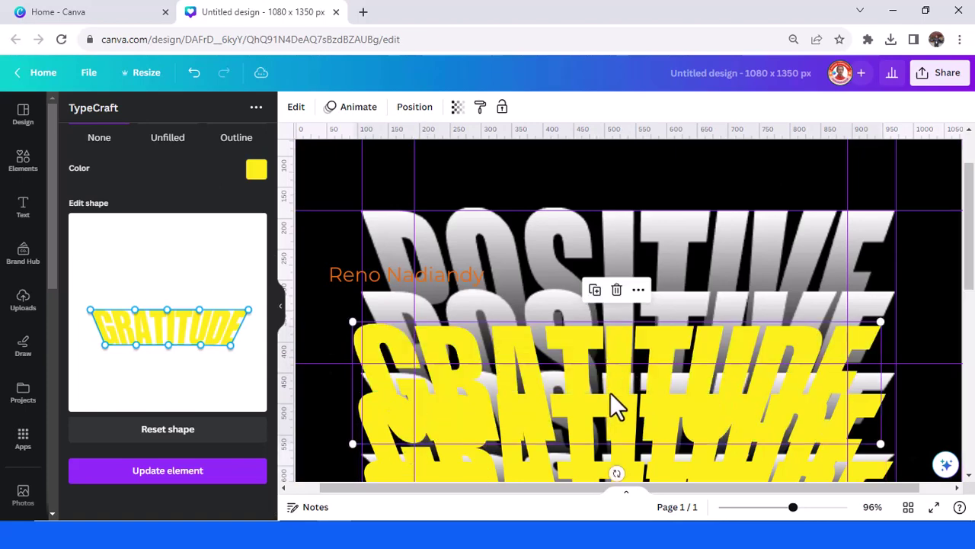
left_click_drag(617, 408, 627, 294)
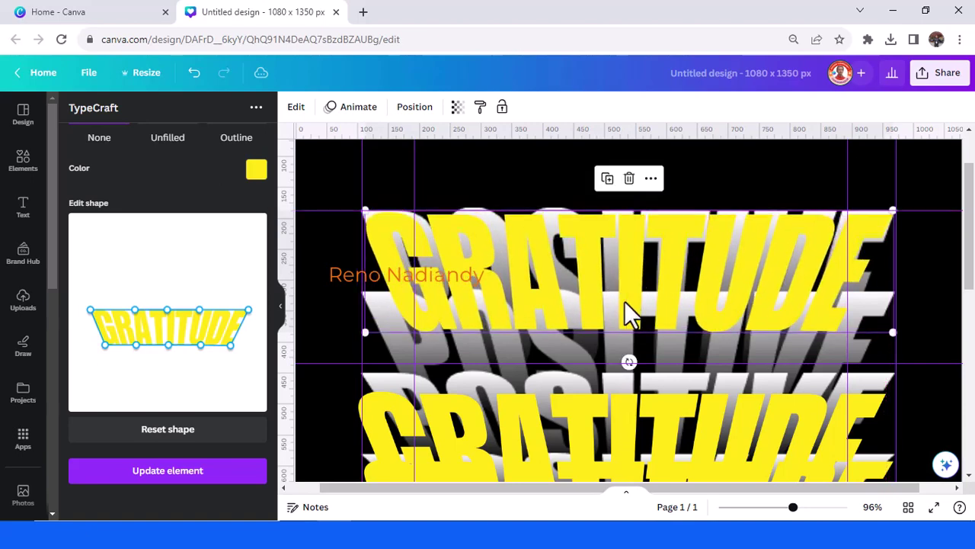
left_click_drag(523, 435, 524, 394)
scroll(895, 445, "down", 1)
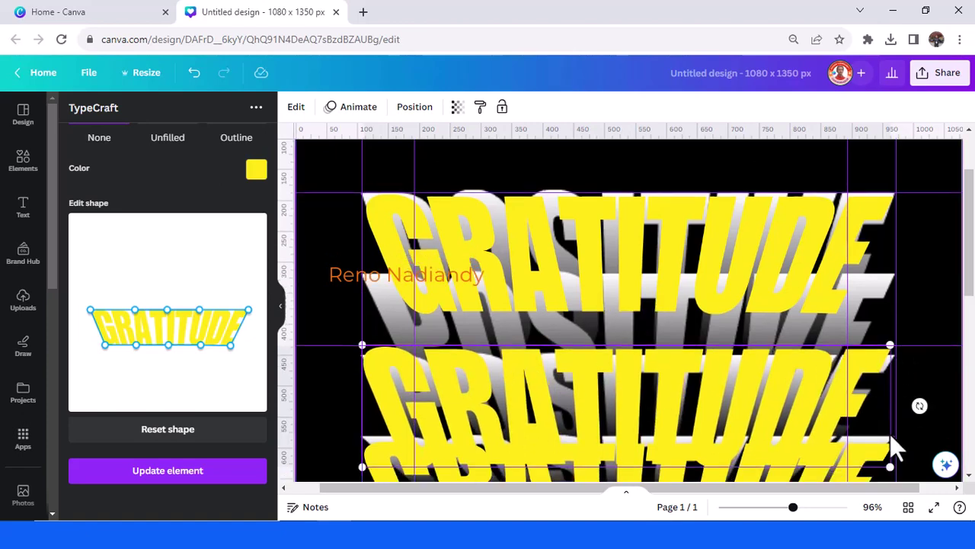
Enlarge the second-row GRATITUDE copy slightly so it spans the full width between the outer vertical guides.
scroll(896, 446, "down", 3)
left_click_drag(894, 345, 897, 349)
scroll(790, 329, "up", 3)
Align the topmost GRATITUDE copy with the upper guide and widen it to reach both outer vertical guides.
left_click(659, 268)
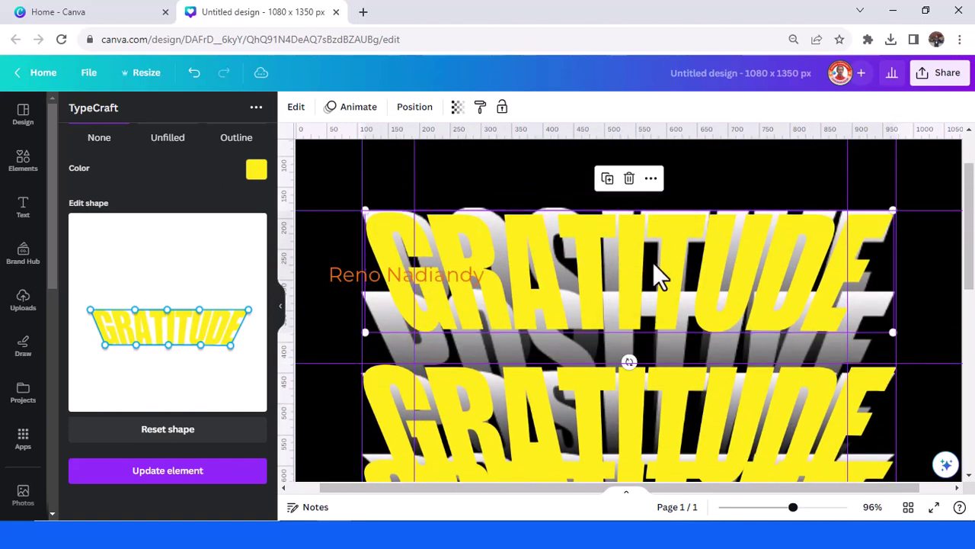
left_click_drag(653, 260, 649, 259)
left_click_drag(889, 333, 896, 333)
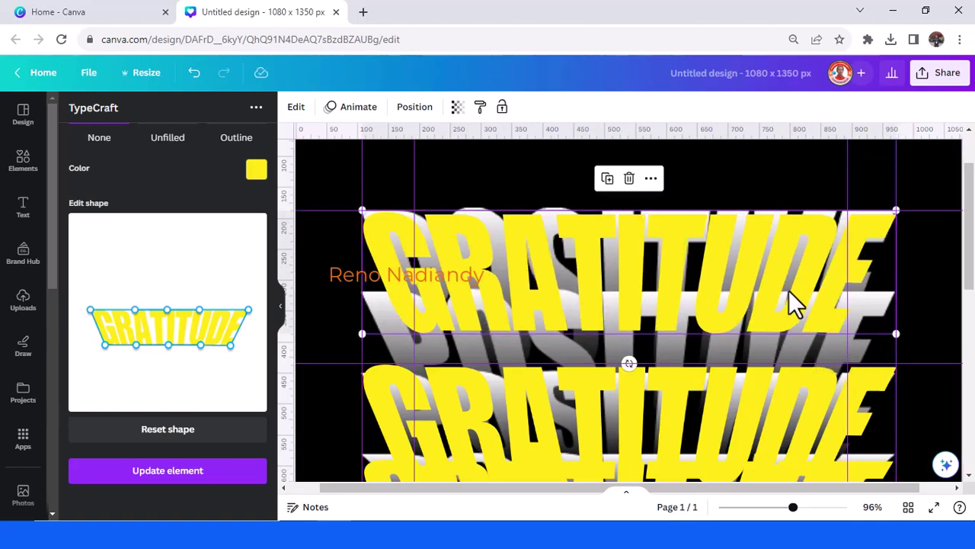
left_click_drag(796, 299, 797, 297)
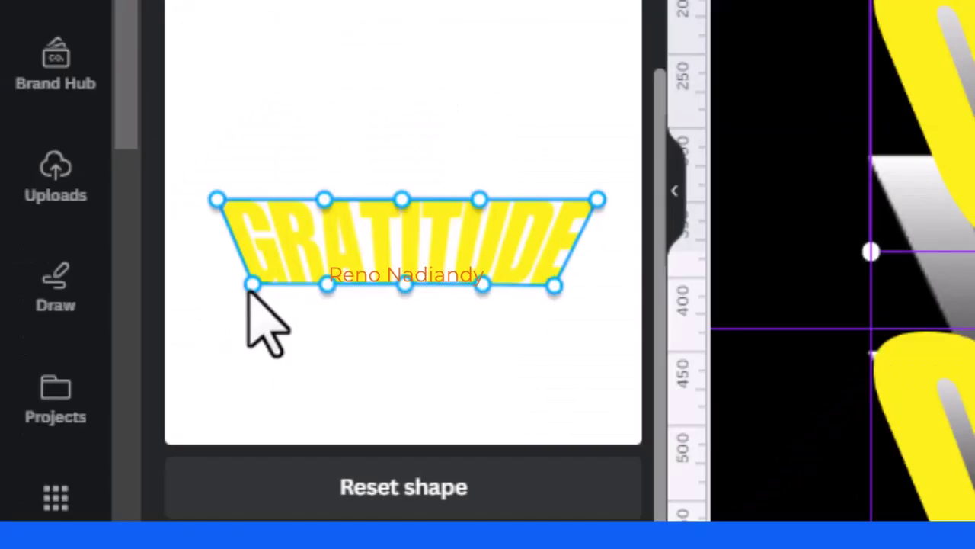
Extend the lower edge of the topmost GRATITUDE copy downward, update the element and realign its upper edge with the guide.
left_click_drag(251, 287, 249, 308)
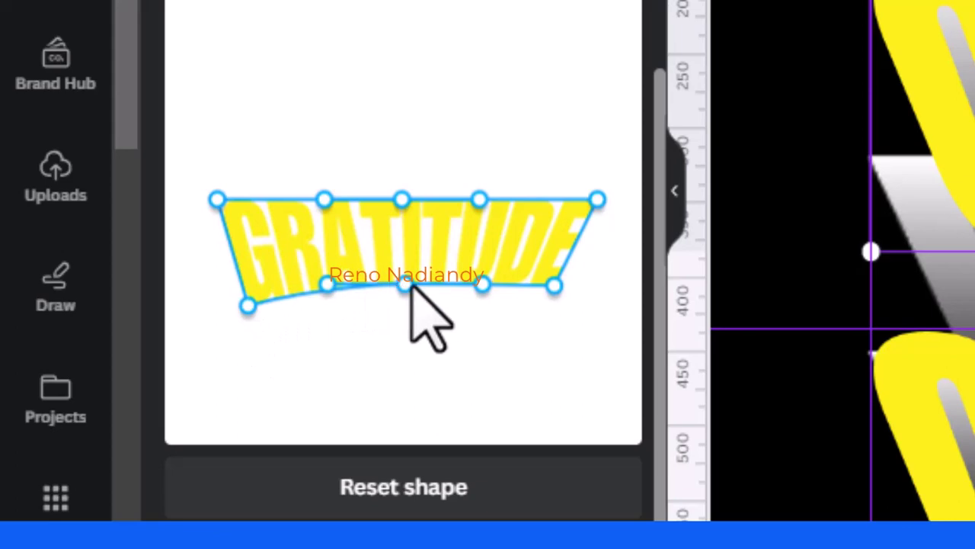
left_click_drag(405, 287, 406, 303)
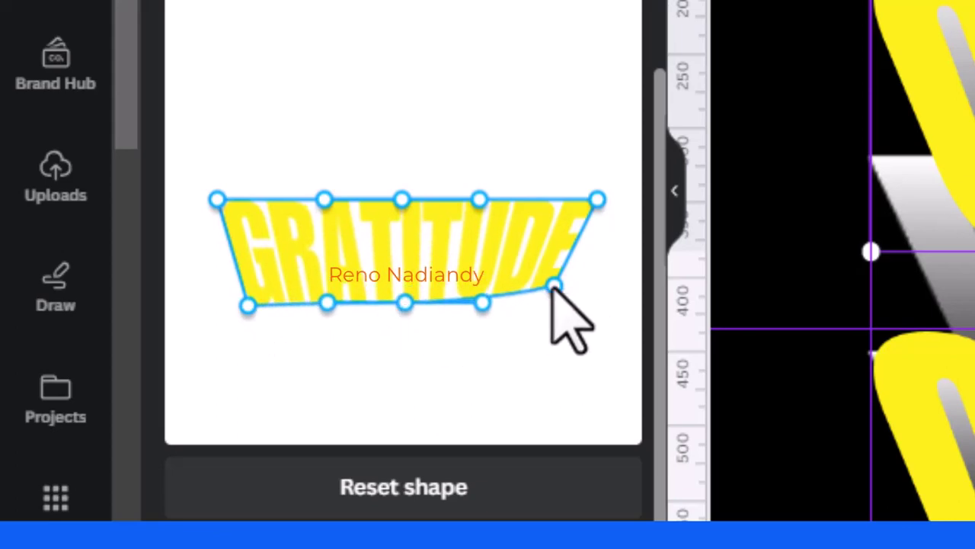
left_click_drag(556, 289, 557, 303)
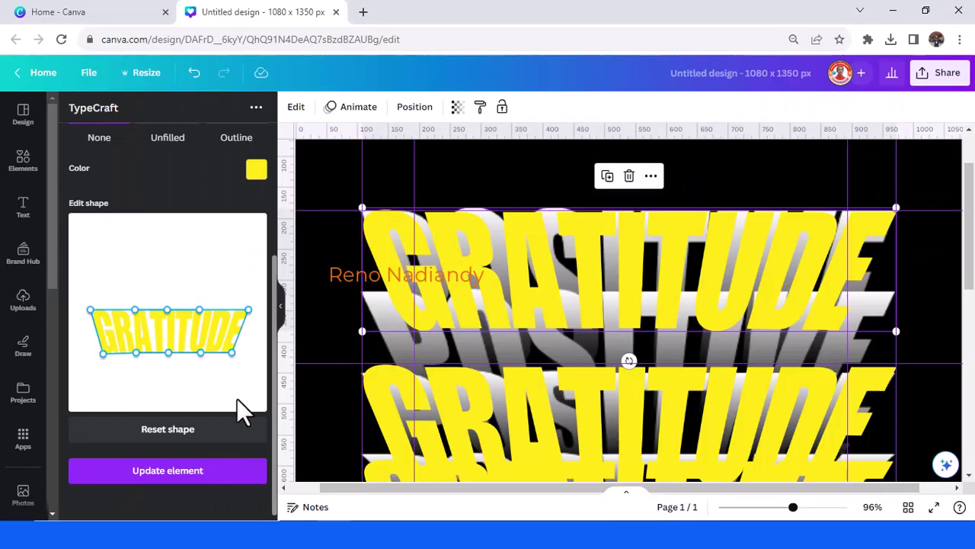
left_click(250, 480)
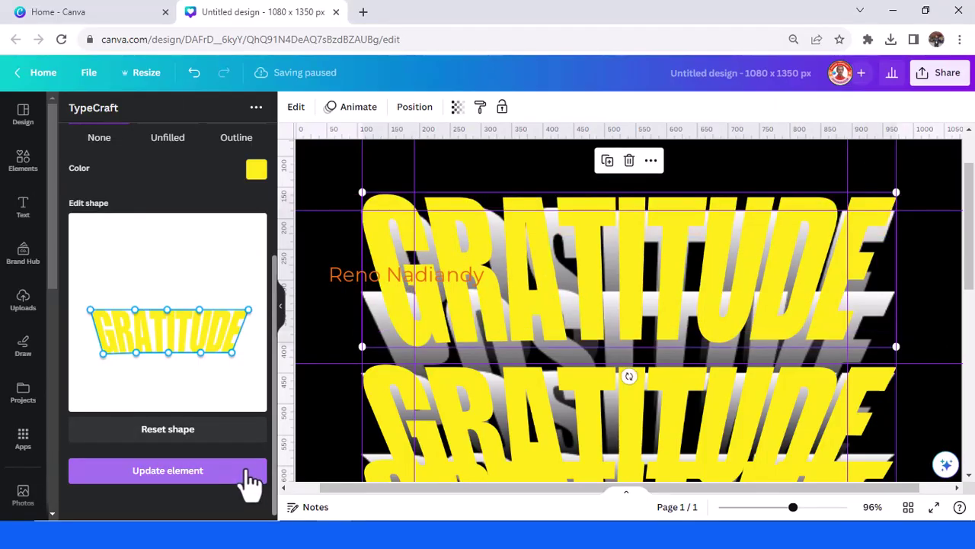
left_click_drag(483, 311, 480, 314)
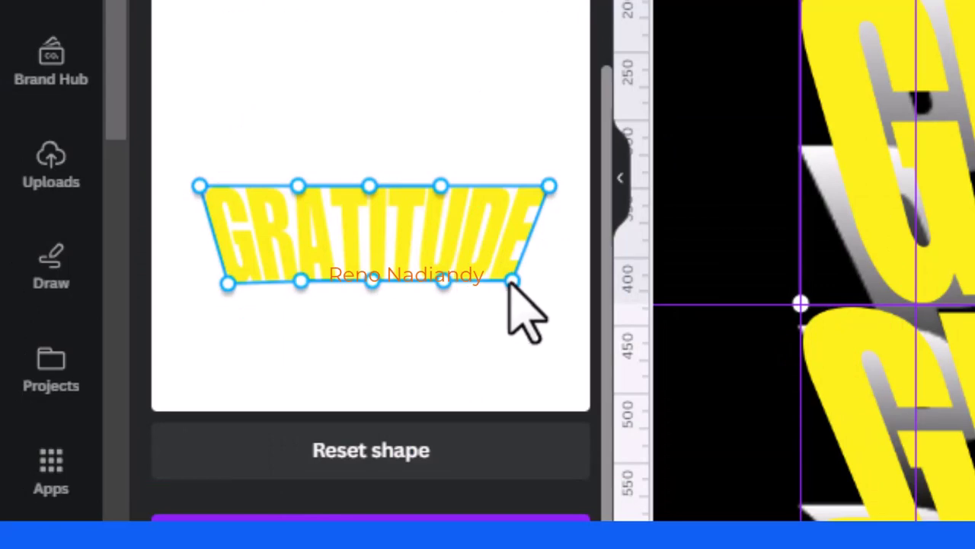
Lower the right corner and midpoint of the topmost copy's bottom edge slightly, update the element and nudge it into place.
left_click_drag(511, 282, 511, 285)
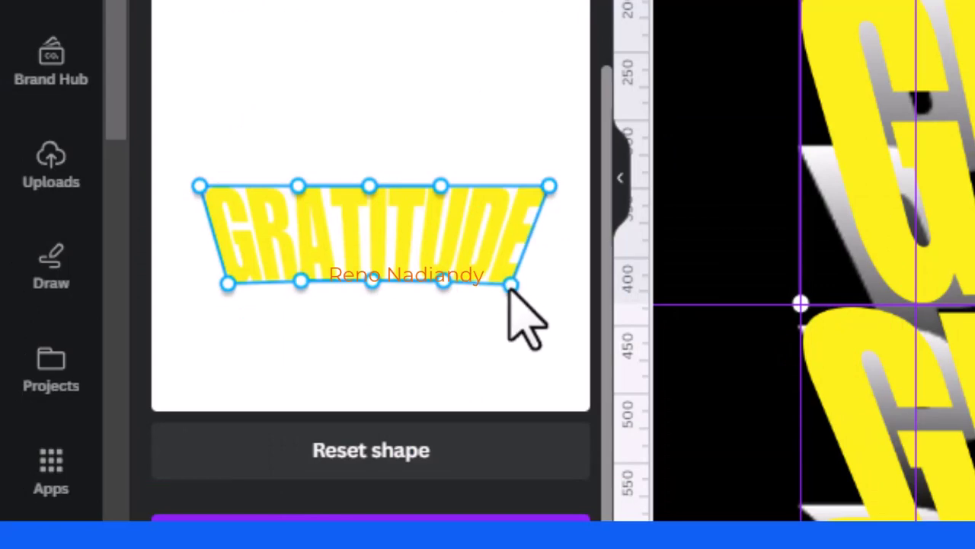
left_click_drag(374, 281, 372, 286)
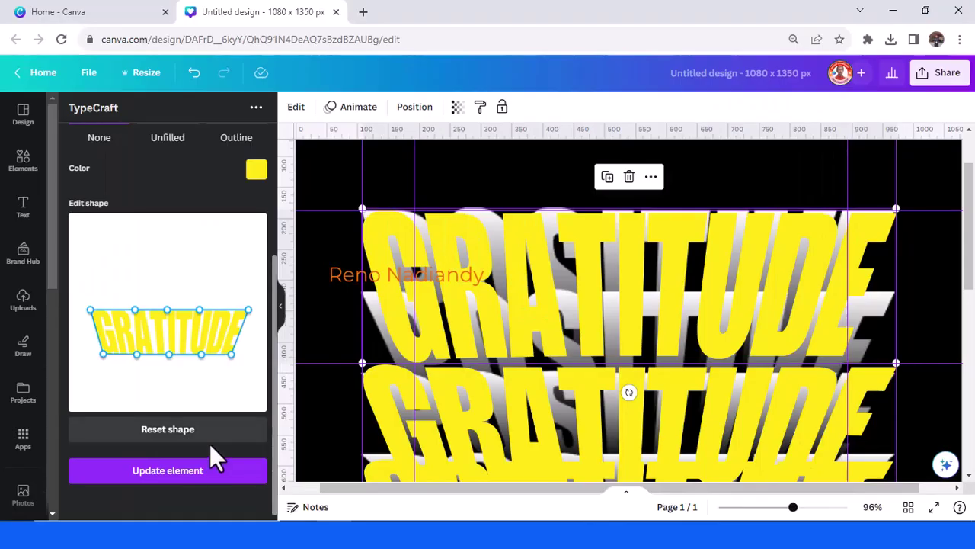
left_click(209, 473)
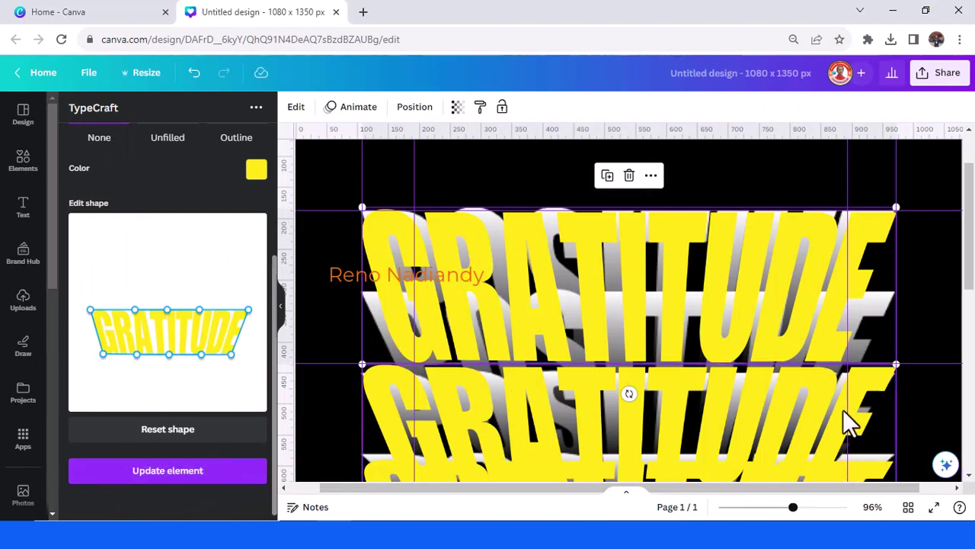
left_click_drag(640, 297, 608, 305)
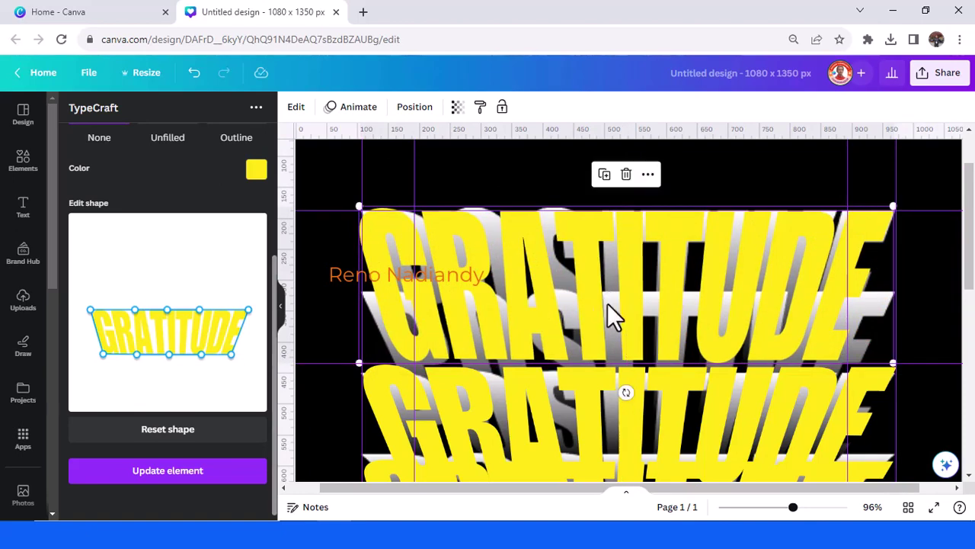
Search the element graphics for "BLACK BLUR" and add the thin horizontal black gradient strip to the design.
left_click(11, 173)
left_click(121, 114)
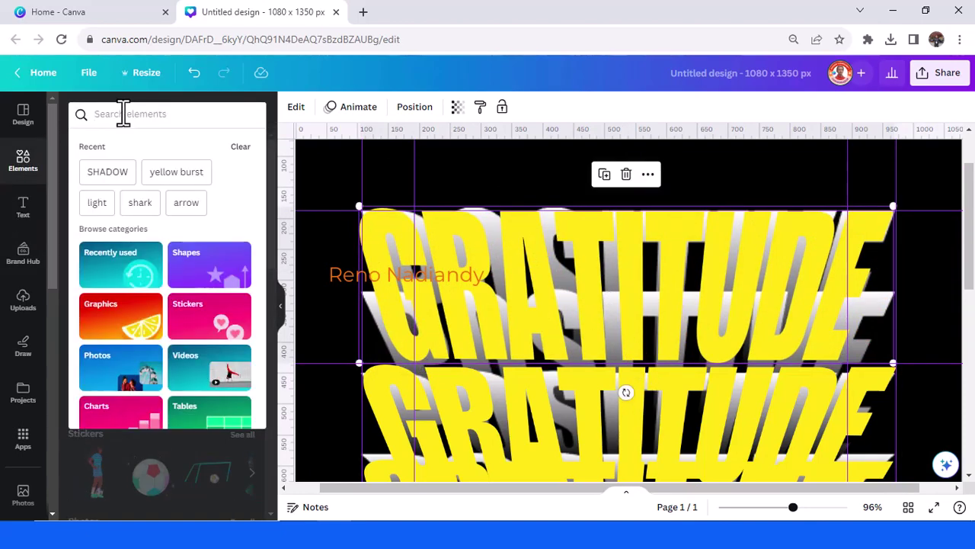
type("BLACK BLUR")
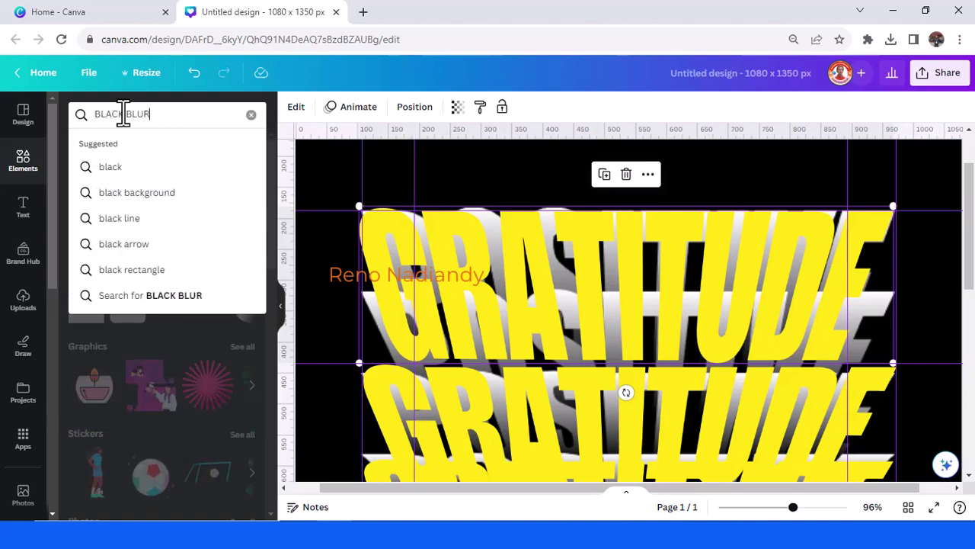
key("Return")
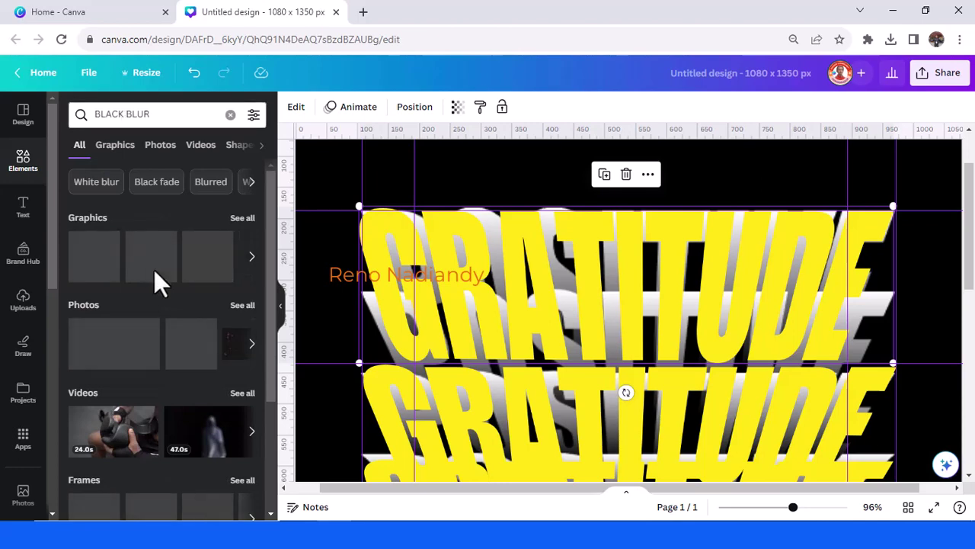
left_click(242, 218)
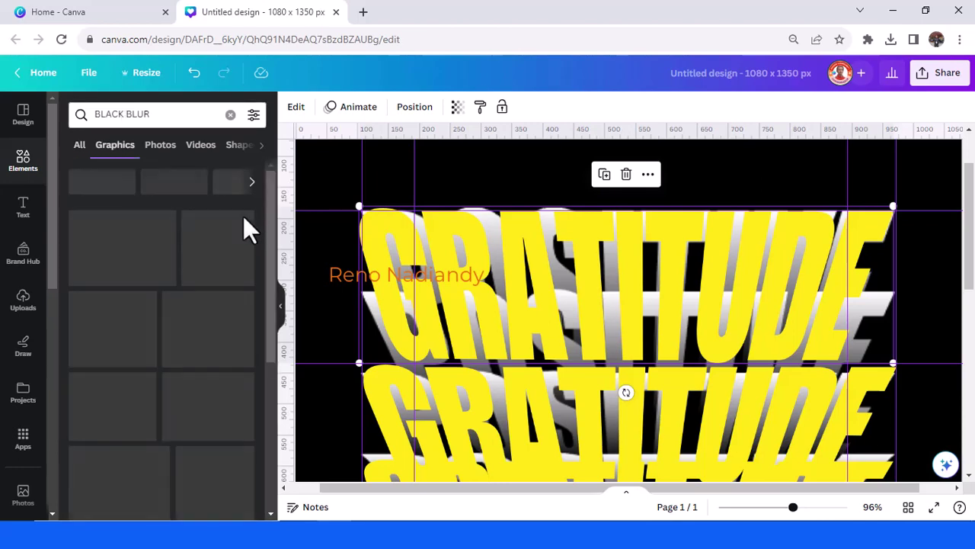
scroll(257, 243, "down", 5)
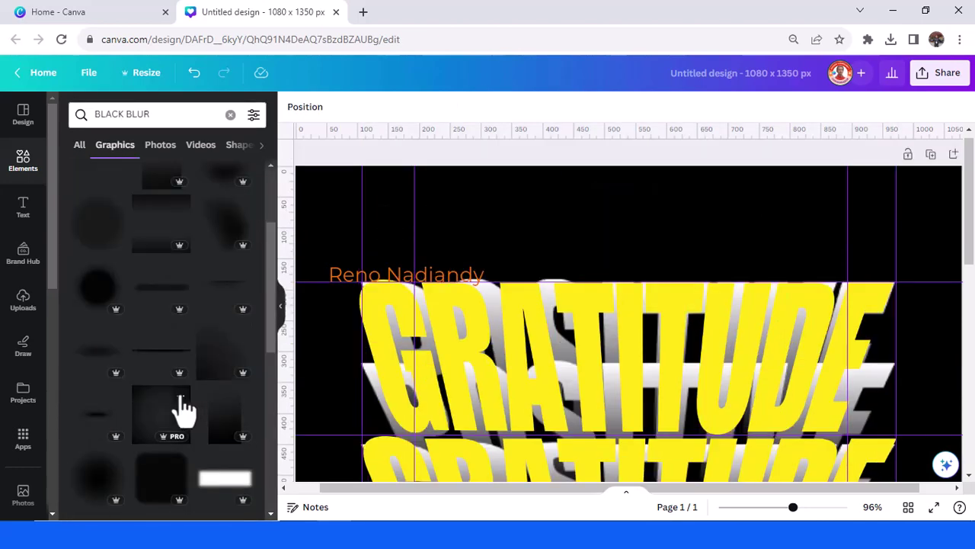
scroll(182, 413, "up", 1)
left_click(168, 438)
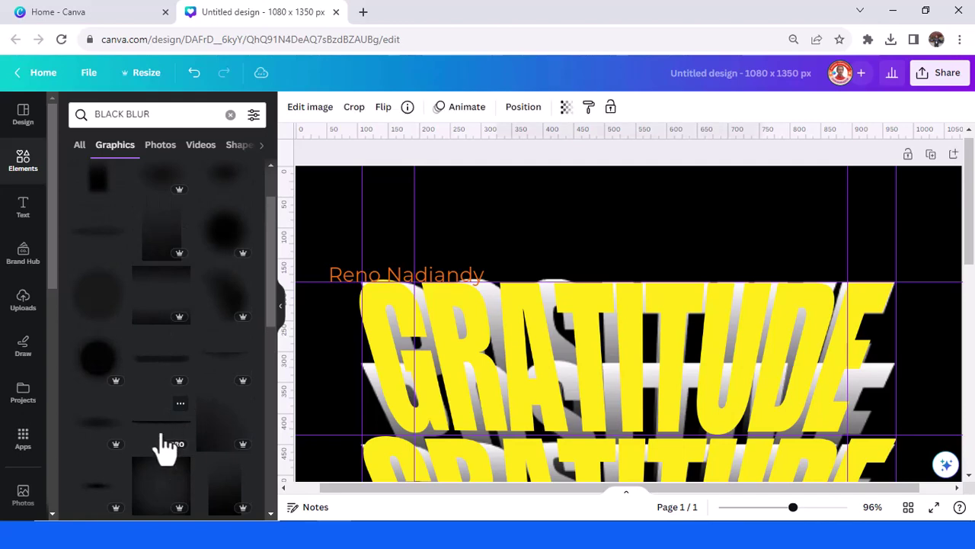
Flip the black gradient strip vertically and place it along the lower edge of the topmost GRATITUDE row.
scroll(554, 377, "down", 1)
scroll(555, 378, "down", 1)
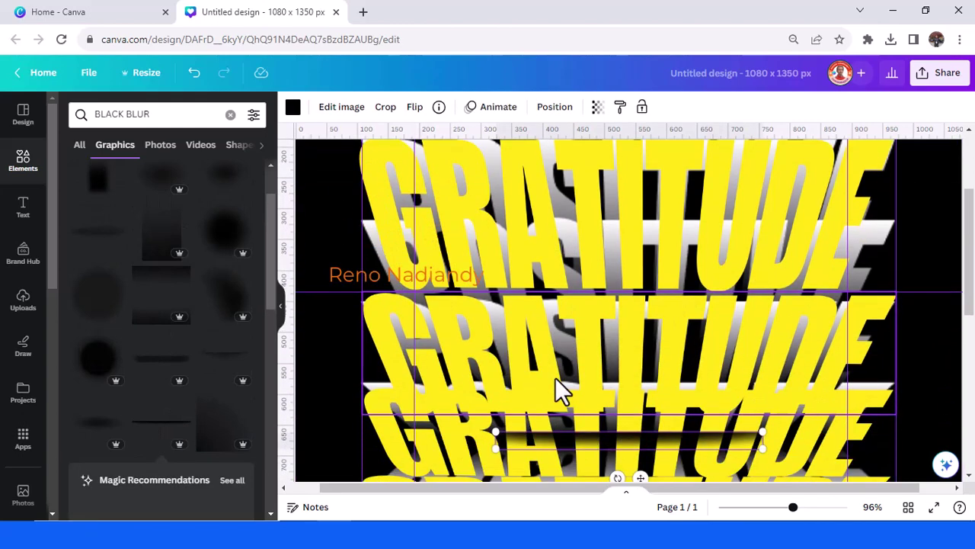
left_click_drag(673, 435, 653, 237)
left_click(415, 108)
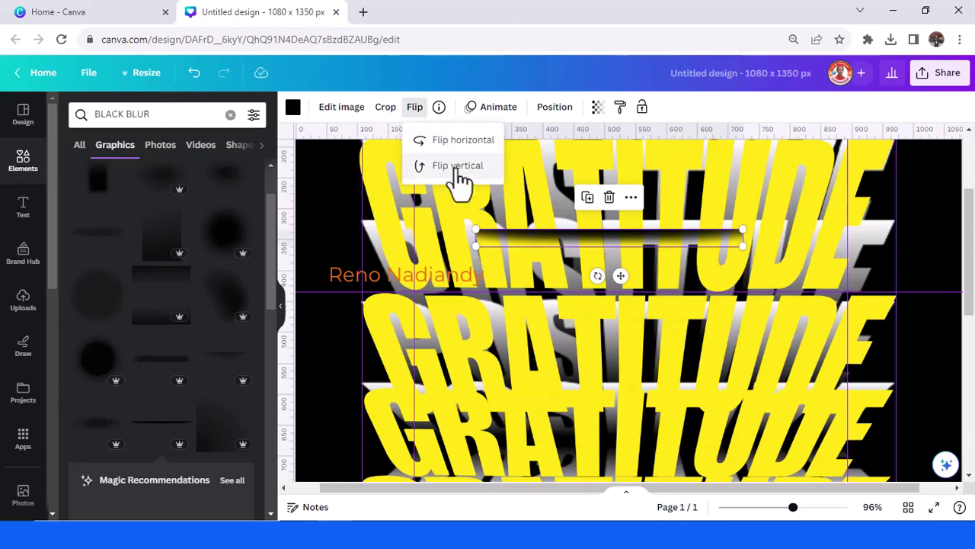
left_click(457, 167)
left_click_drag(587, 241, 448, 278)
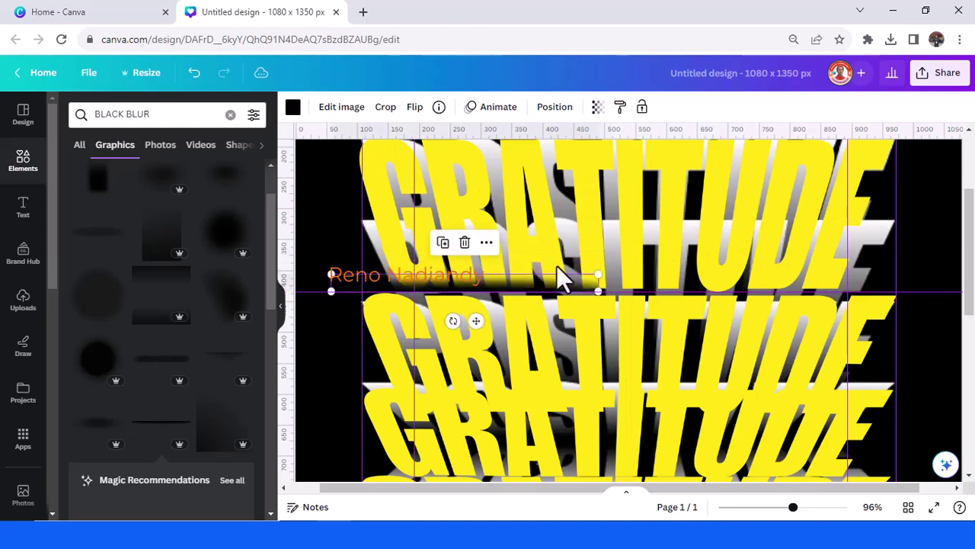
Enlarge the gradient strip to about 3758 × 240 px, covering the topmost row's height and extending past both page sides.
left_click_drag(599, 275, 923, 254)
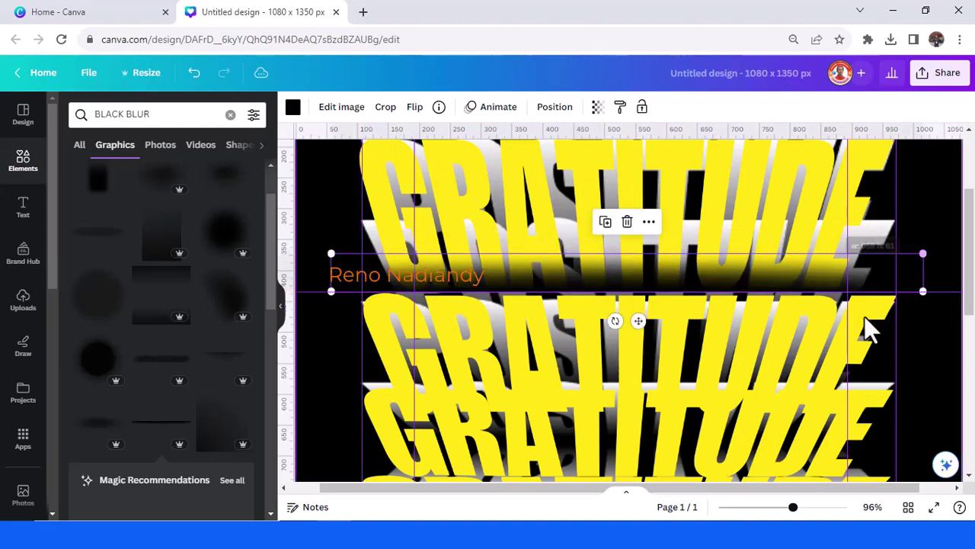
left_click(744, 507)
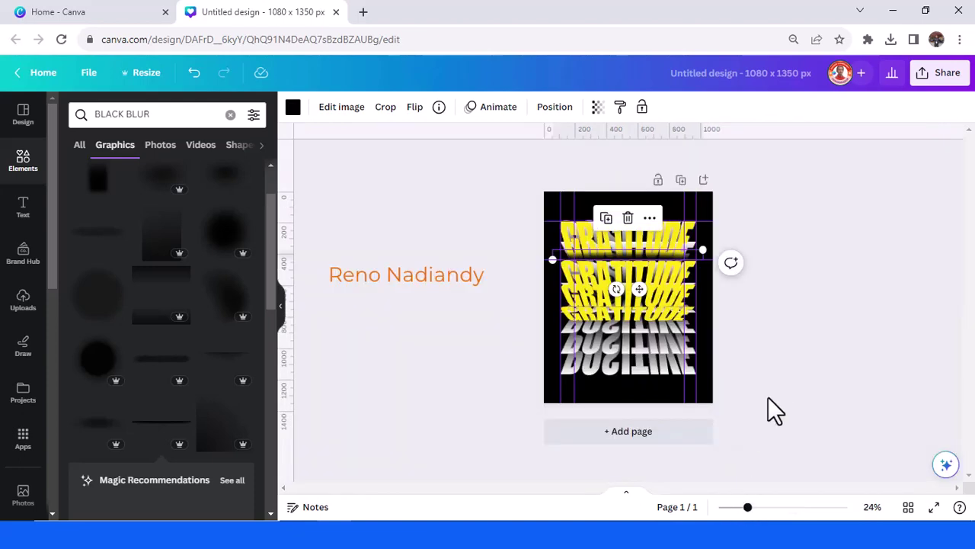
left_click_drag(701, 249, 962, 232)
left_click_drag(547, 228, 387, 183)
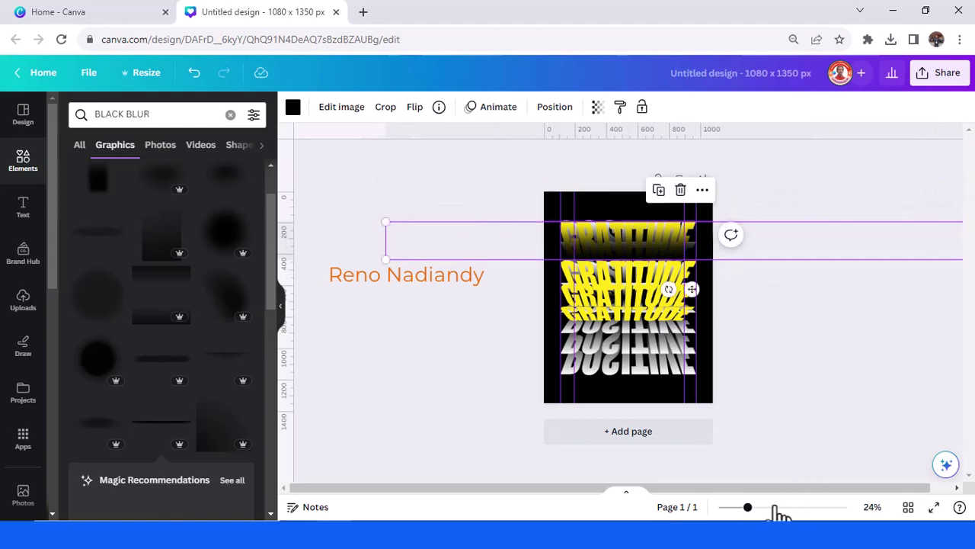
left_click(774, 507)
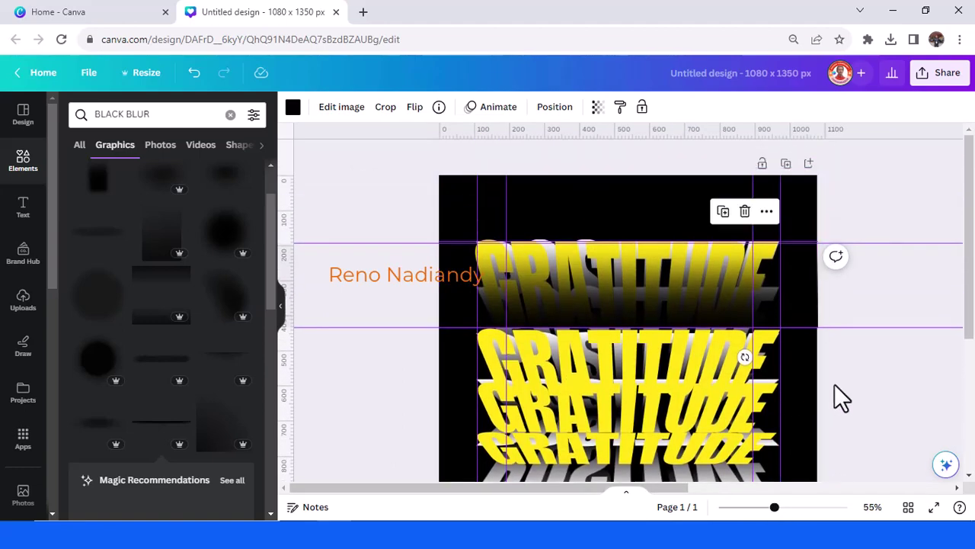
Set the black gradient's transparency to 86.
left_click(597, 107)
left_click(562, 159)
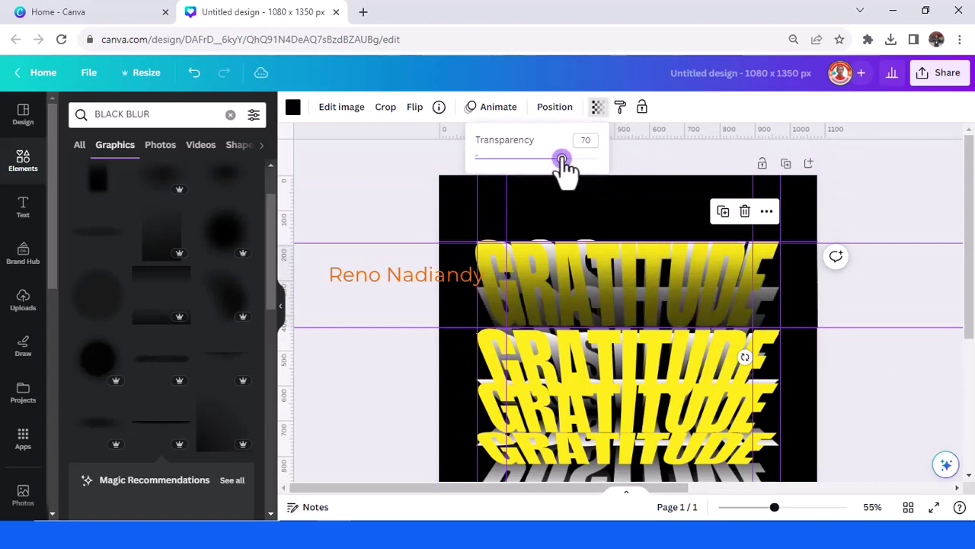
left_click_drag(561, 159, 585, 160)
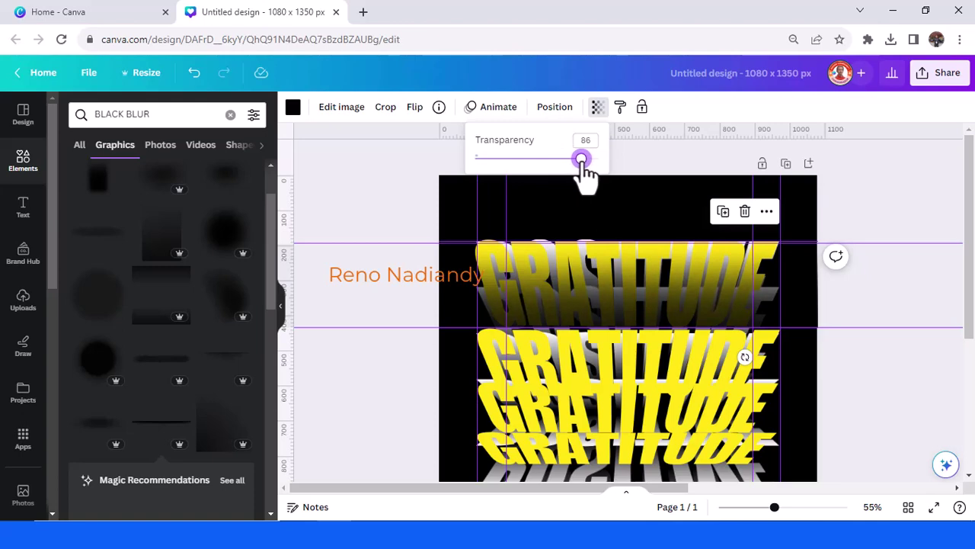
left_click_drag(582, 164, 583, 162)
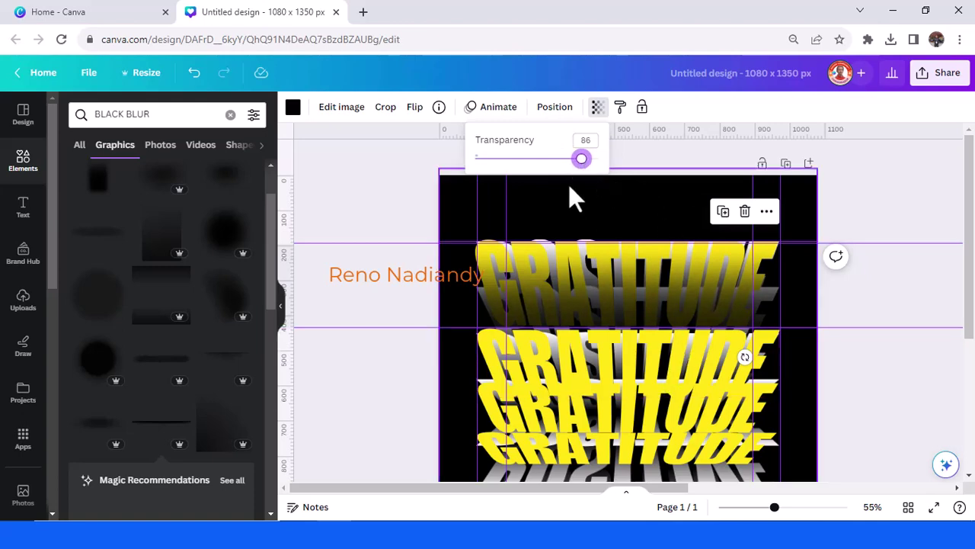
Move the second-row GRATITUDE layer above the black gradient in the layer order.
left_click(544, 111)
left_click(547, 118)
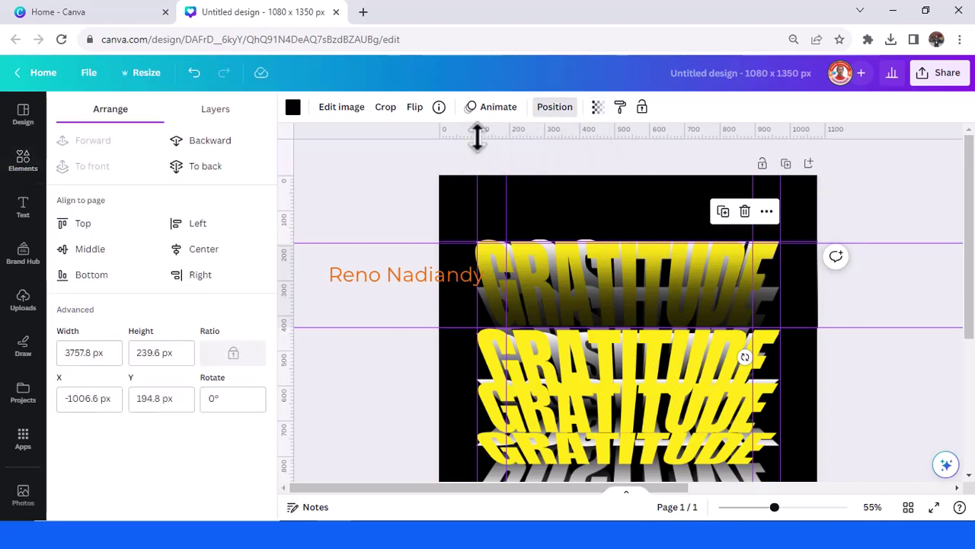
left_click(216, 113)
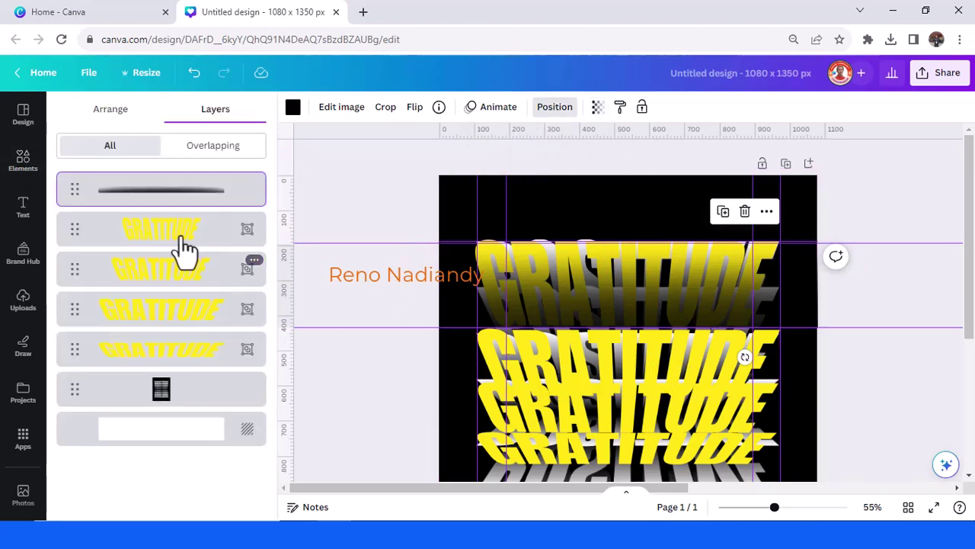
left_click(173, 283)
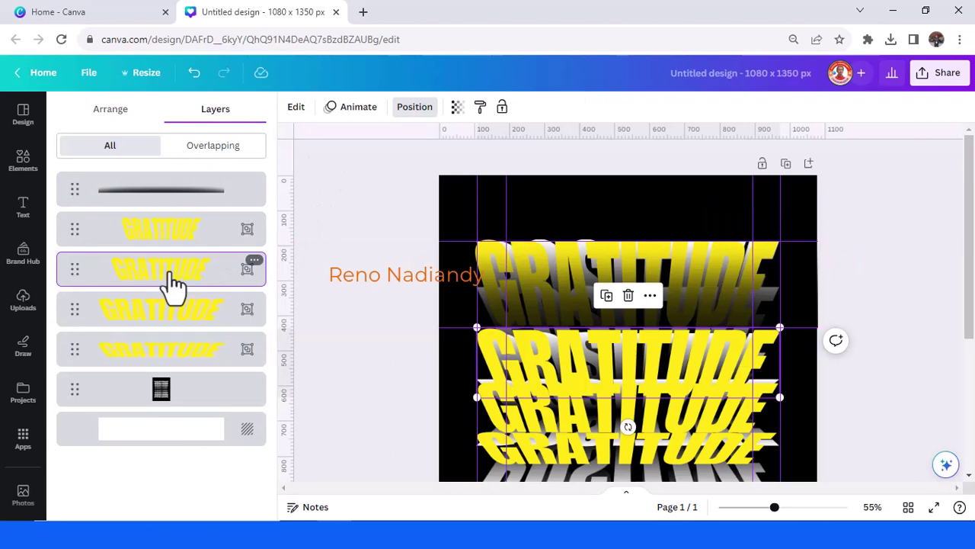
left_click_drag(177, 283, 169, 188)
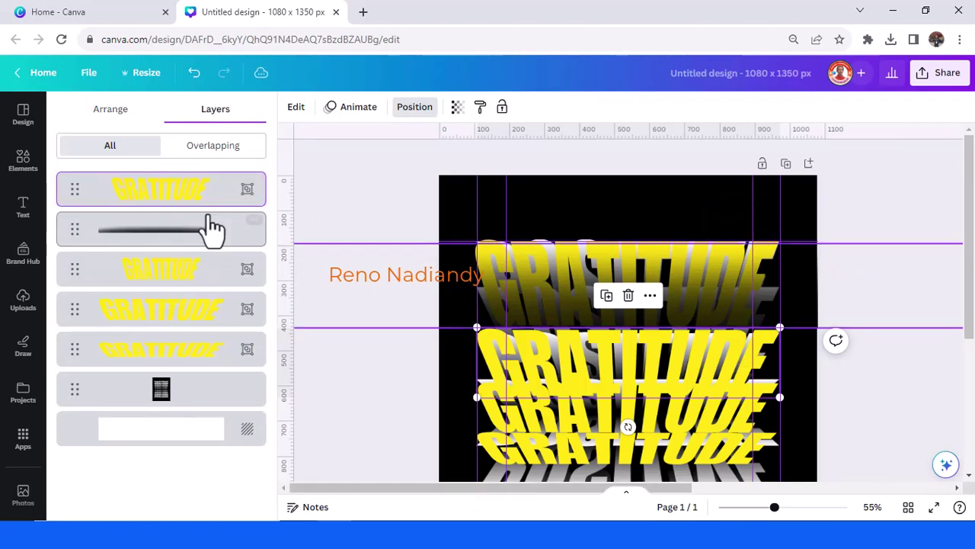
Move the second GRATITUDE row up onto the reference's second line and lay a duplicate of the black gradient over it.
left_click_drag(626, 387, 625, 337)
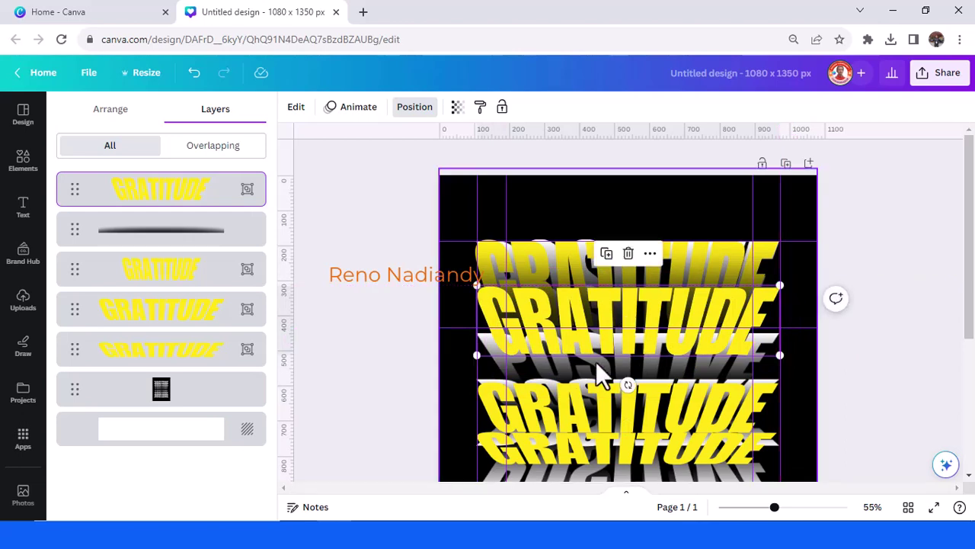
left_click(797, 290)
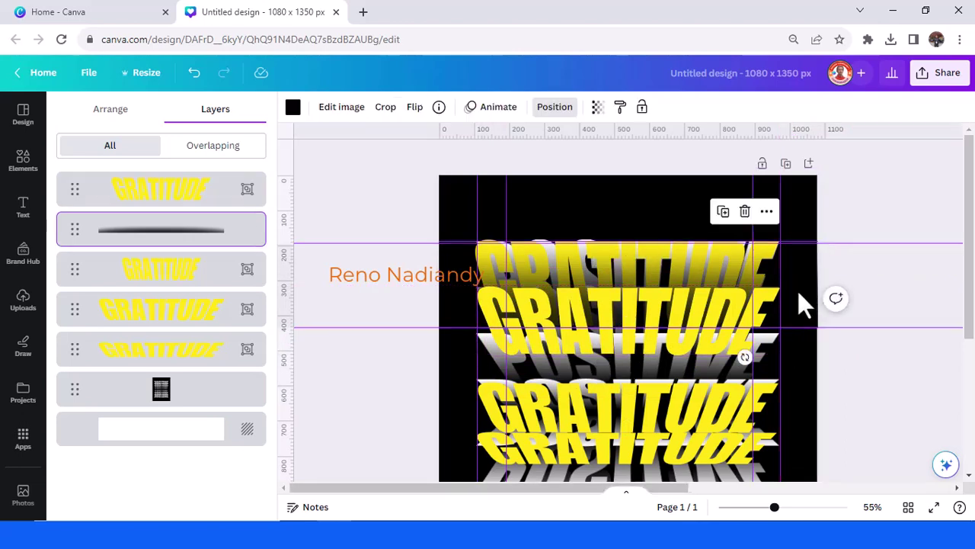
left_click(723, 213)
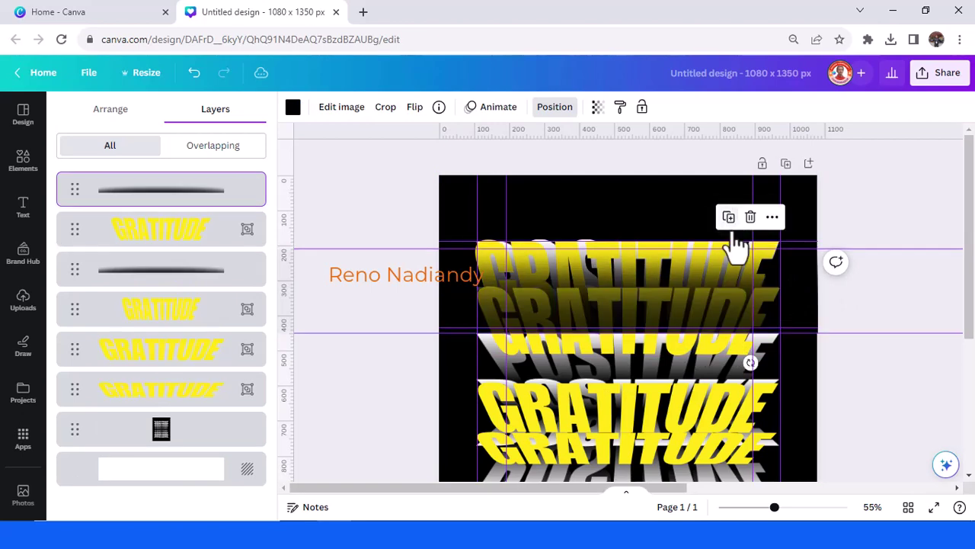
left_click_drag(695, 299, 696, 319)
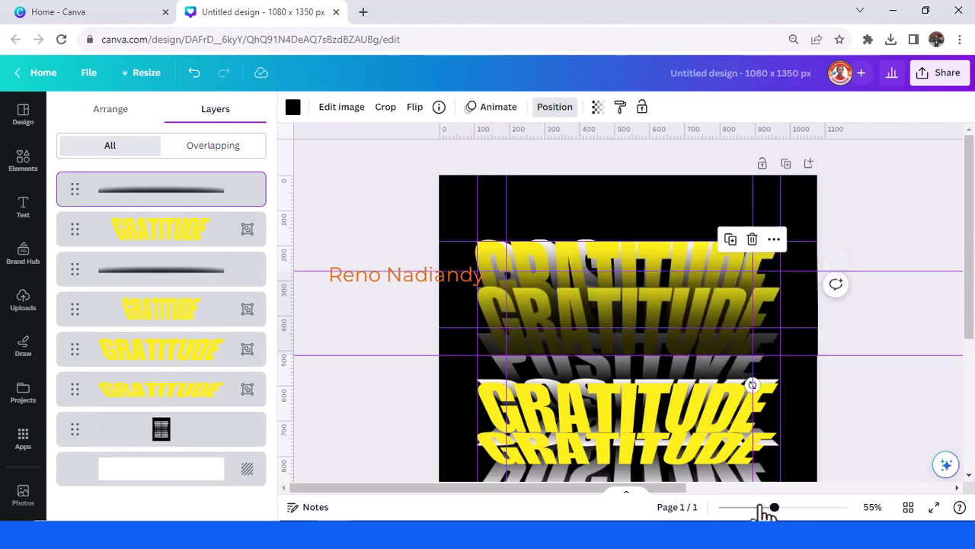
Shrink the duplicated black gradient to the second GRATITUDE row's height and align it with the row's lower edge.
left_click_drag(762, 508, 748, 508)
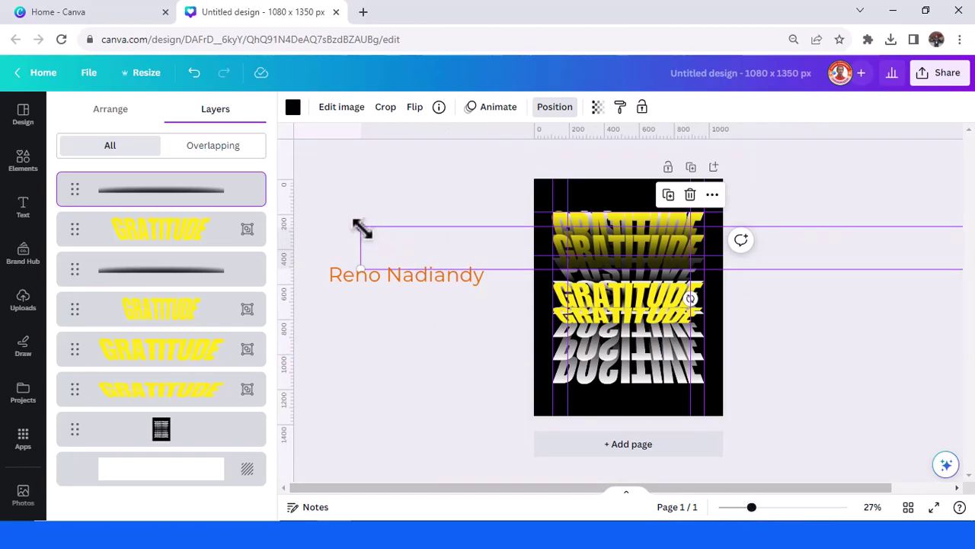
left_click_drag(362, 228, 504, 246)
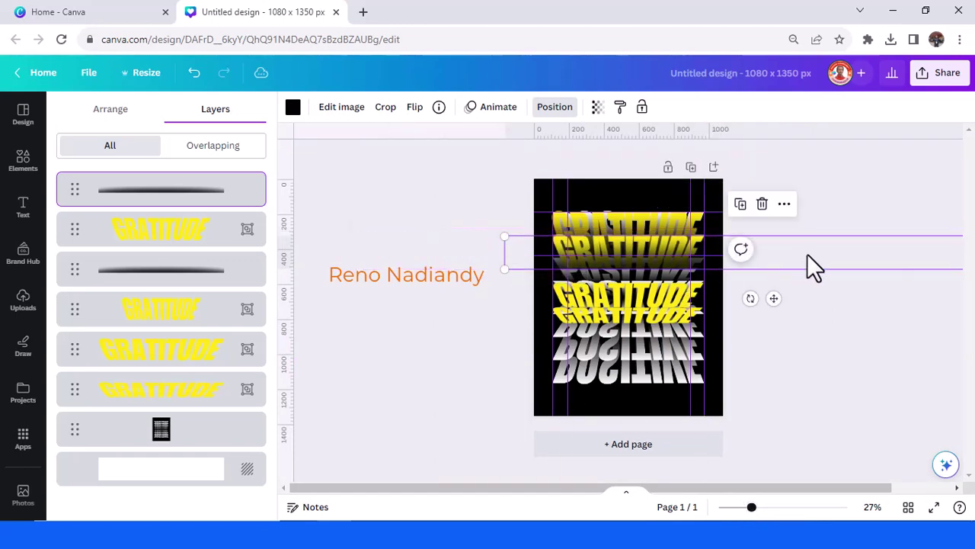
left_click_drag(814, 265, 671, 255)
left_click(787, 507)
scroll(729, 389, "up", 2)
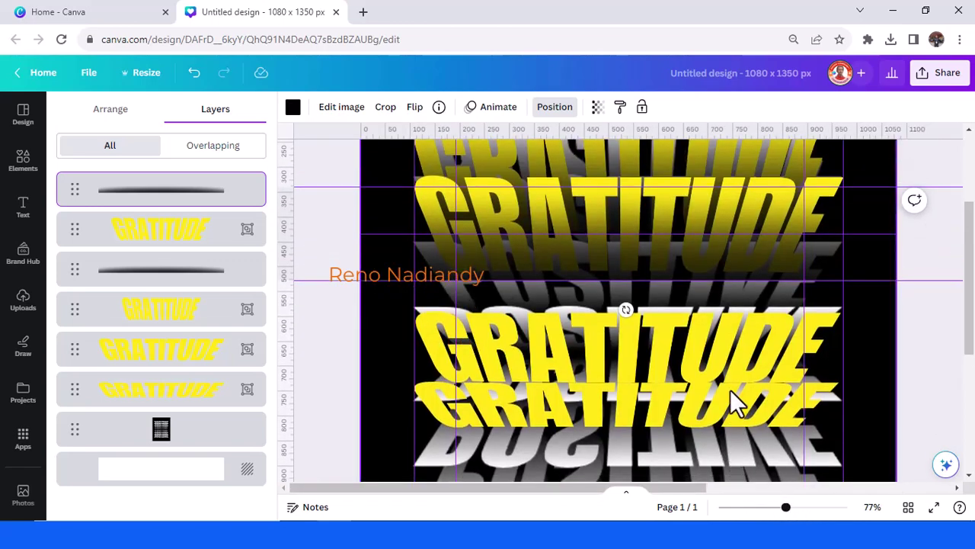
left_click_drag(690, 252, 690, 257)
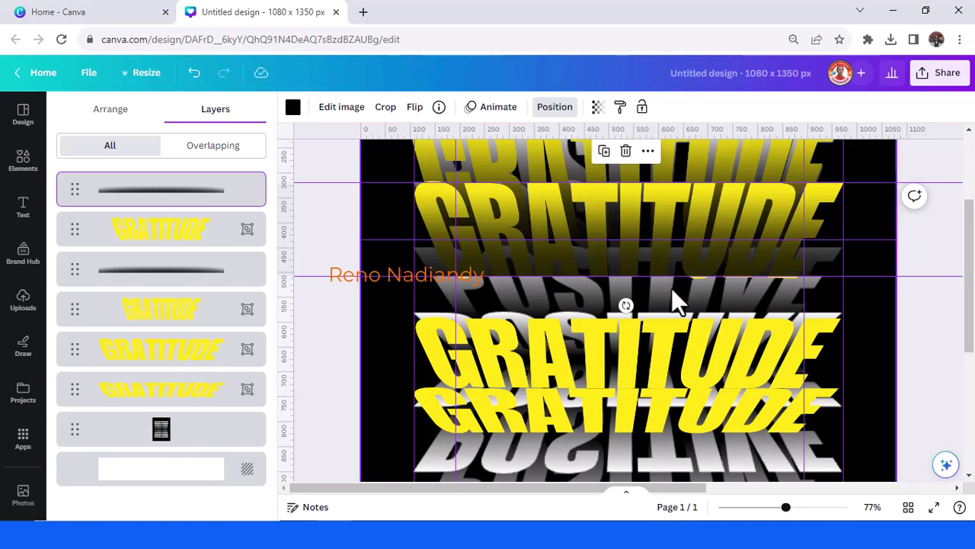
left_click_drag(671, 288, 658, 265)
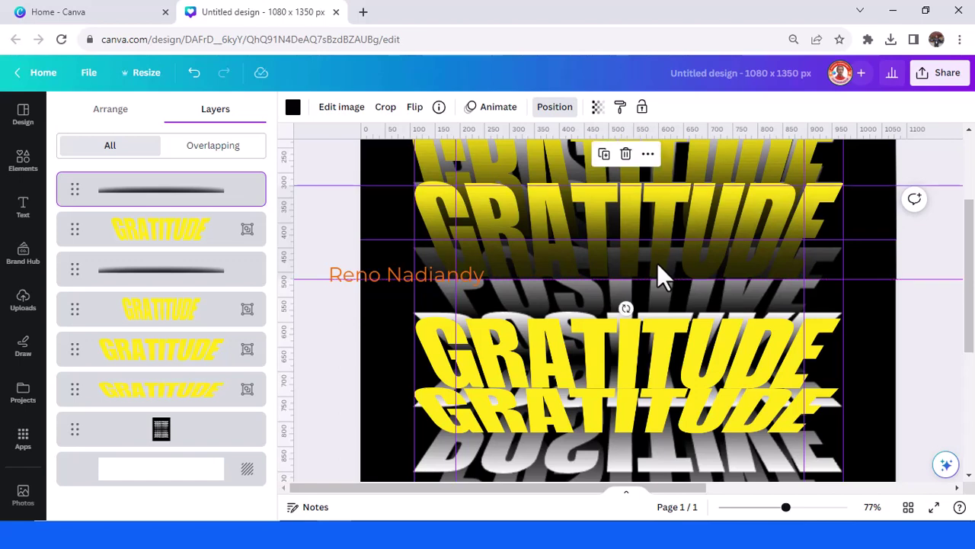
Bring the third-row GRATITUDE layer to the front and duplicate the second row's black gradient above it.
left_click(166, 357)
left_click_drag(181, 346, 187, 174)
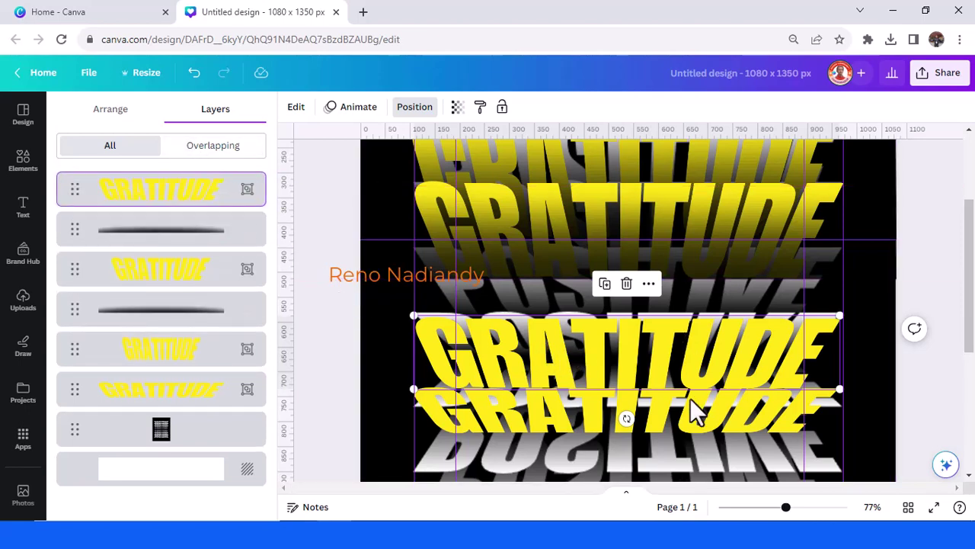
left_click(712, 260)
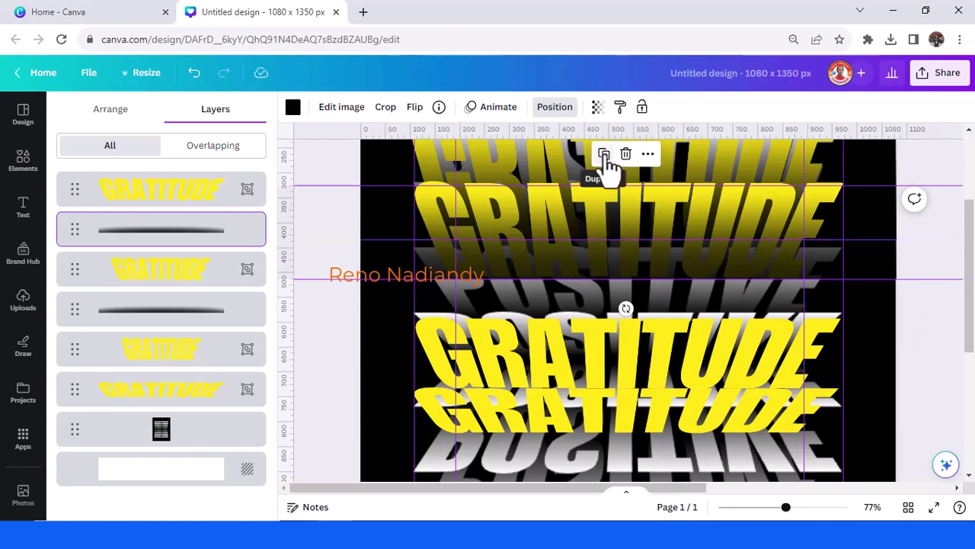
left_click(610, 161)
left_click_drag(638, 276, 635, 179)
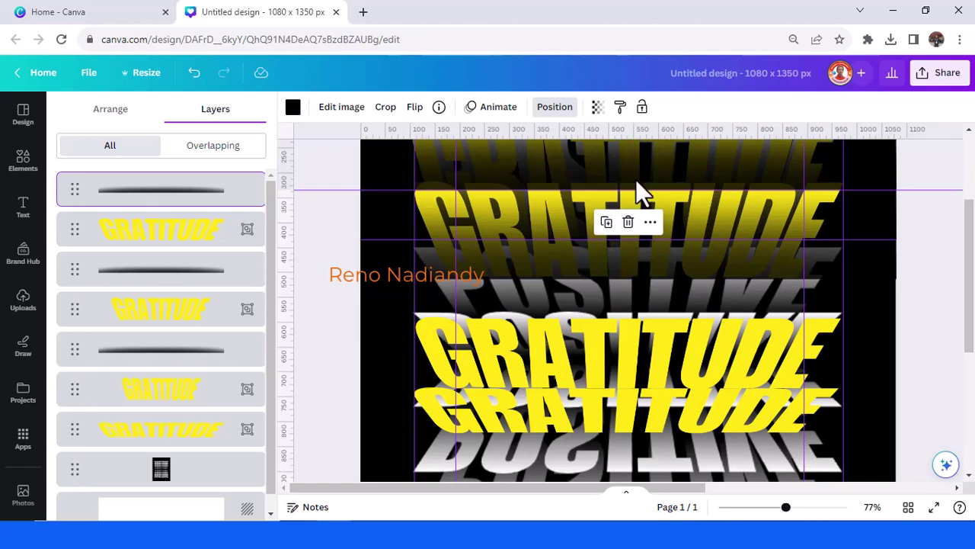
Move the third GRATITUDE row up directly beneath the second row and place the duplicated gradient over it.
left_click(677, 358)
left_click_drag(676, 364, 678, 301)
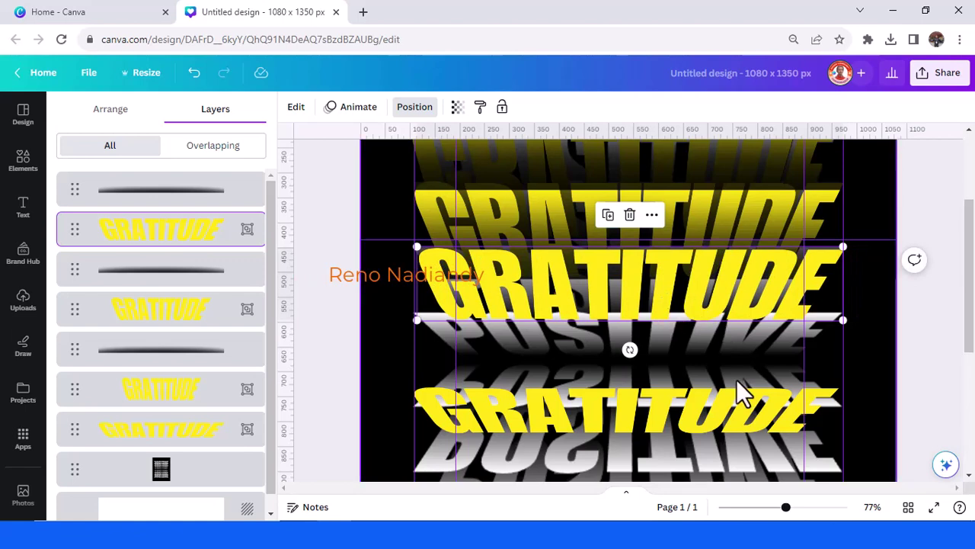
left_click_drag(621, 167, 602, 296)
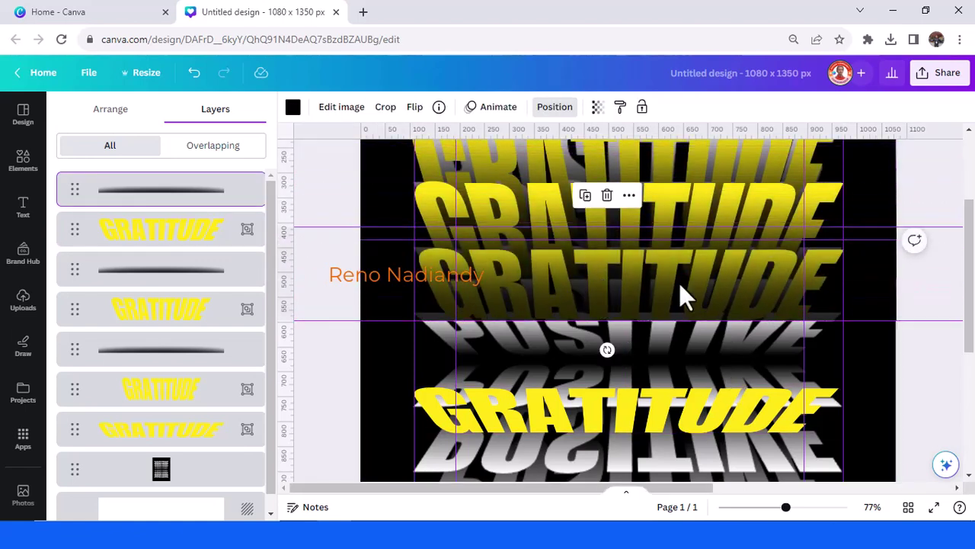
Shrink the third row's black gradient to match the row's height, keeping it wider than the page.
left_click(755, 507)
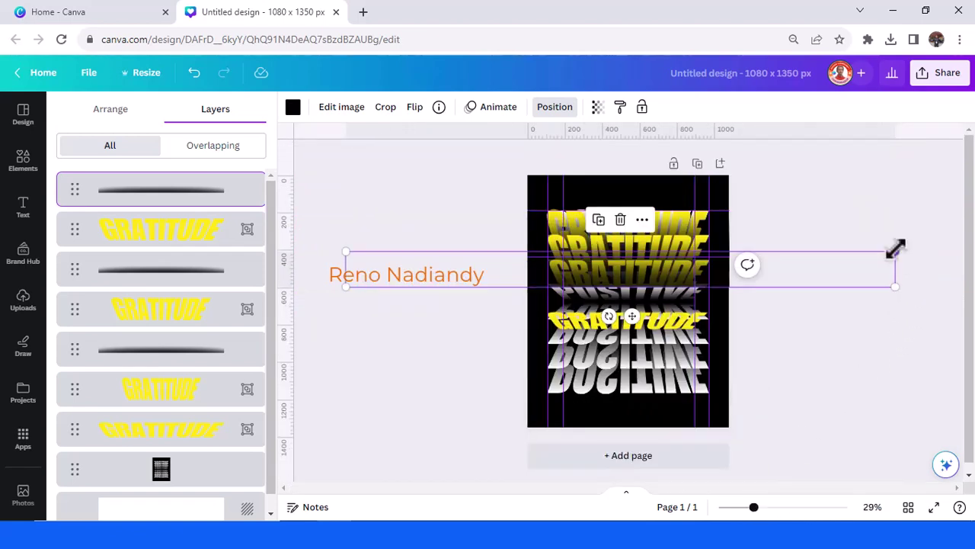
left_click_drag(893, 252, 790, 272)
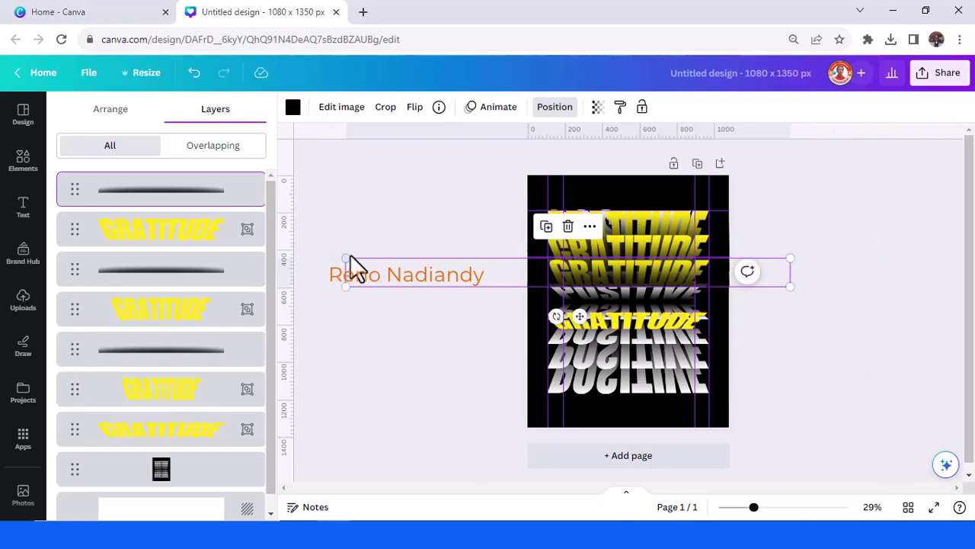
left_click_drag(347, 259, 374, 261)
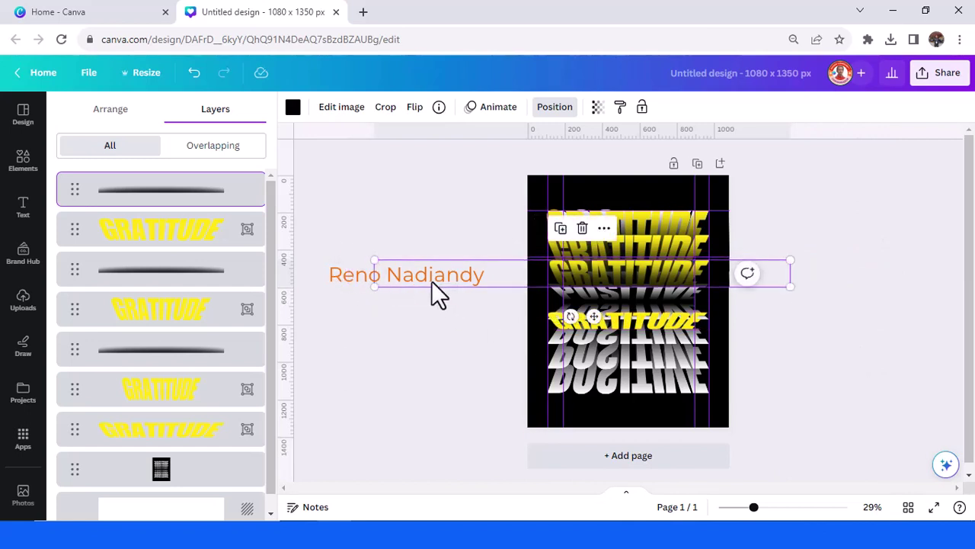
left_click(778, 506)
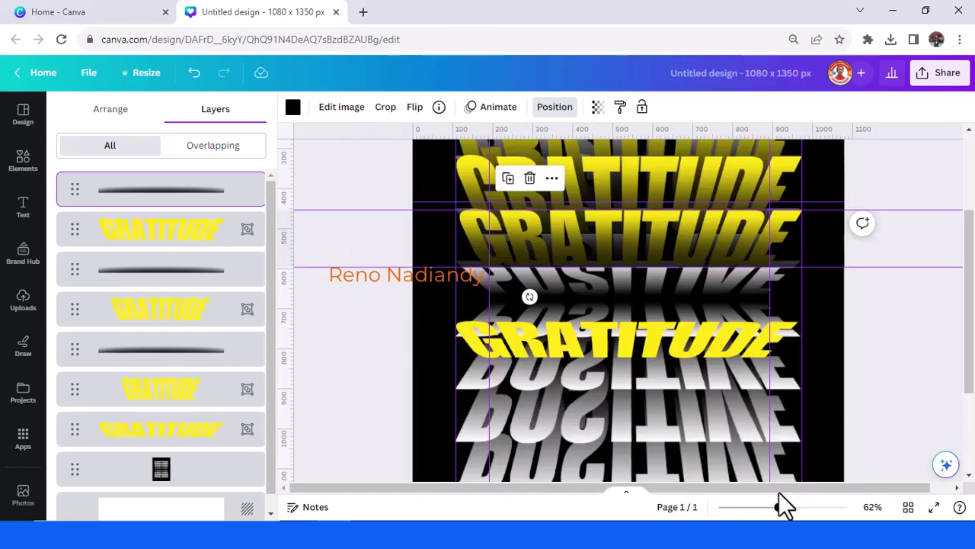
Bring the fourth-row GRATITUDE layer to the front, move it up beneath the third row and widen it to the 108 px guide.
left_click_drag(221, 431, 196, 183)
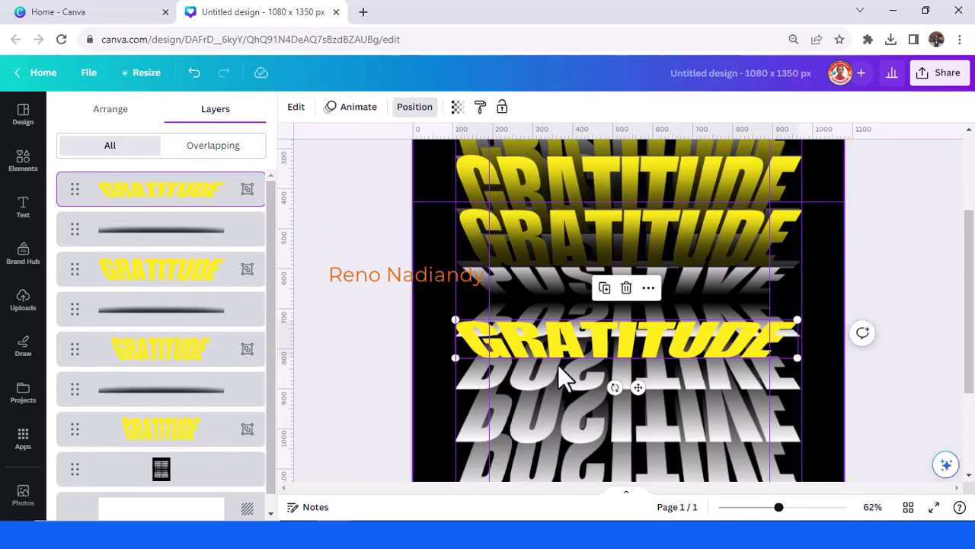
left_click_drag(613, 344, 618, 278)
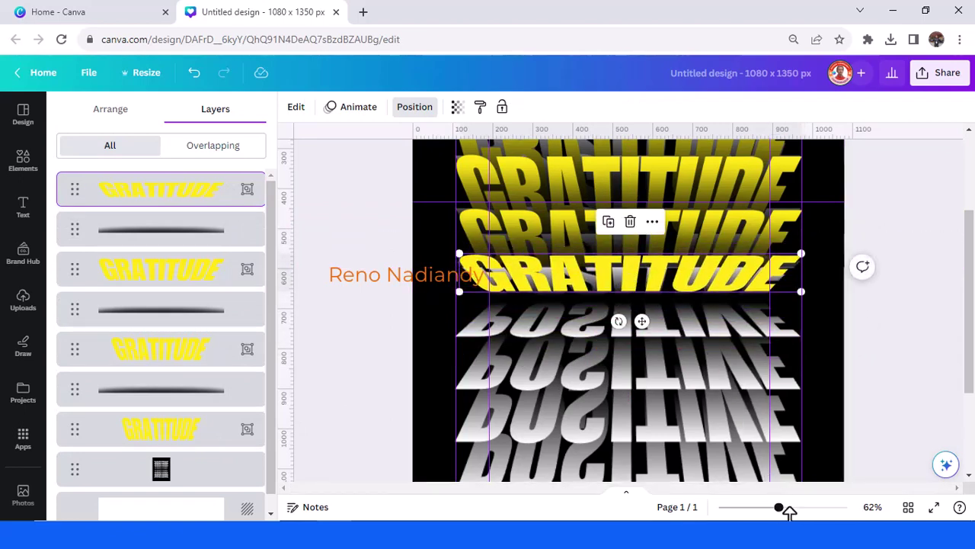
left_click(800, 508)
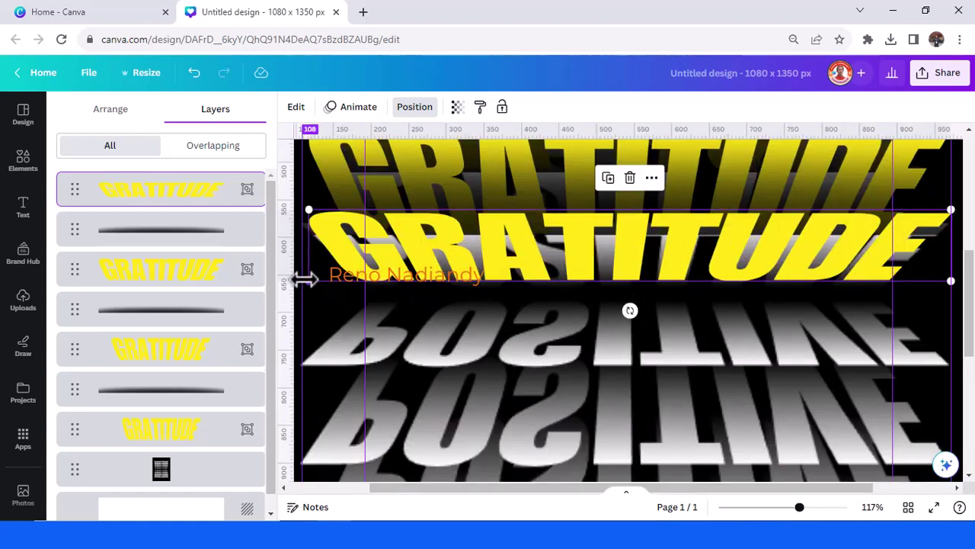
left_click_drag(306, 279, 302, 282)
Nudge the topmost GRATITUDE row slightly right so its edges line up with the outer vertical guides.
scroll(524, 321, "up", 2)
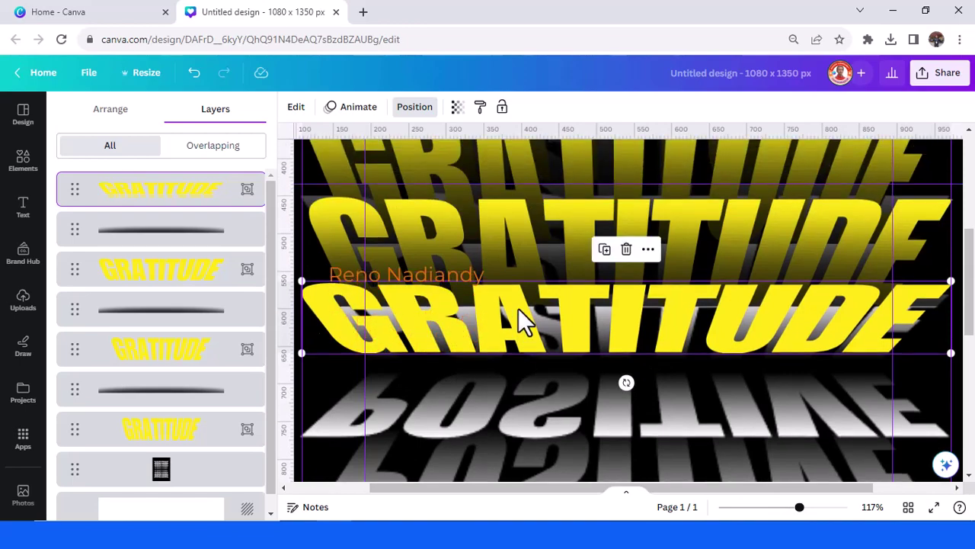
scroll(515, 313, "up", 4)
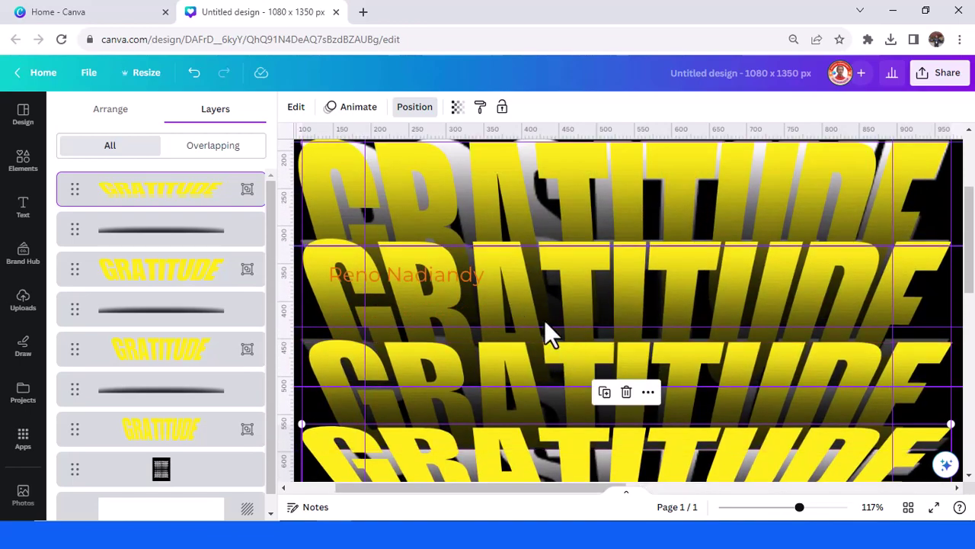
scroll(543, 318, "up", 2)
left_click(352, 251)
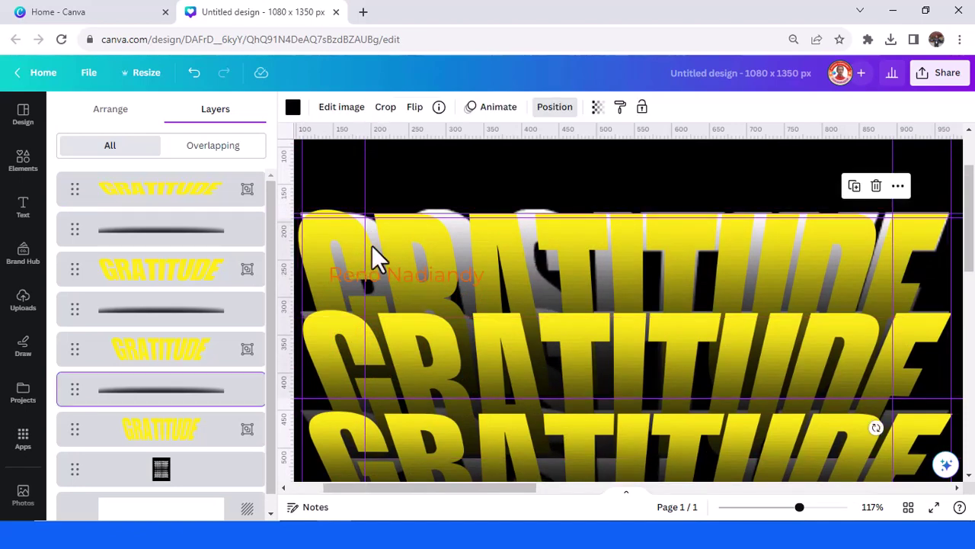
left_click(326, 221)
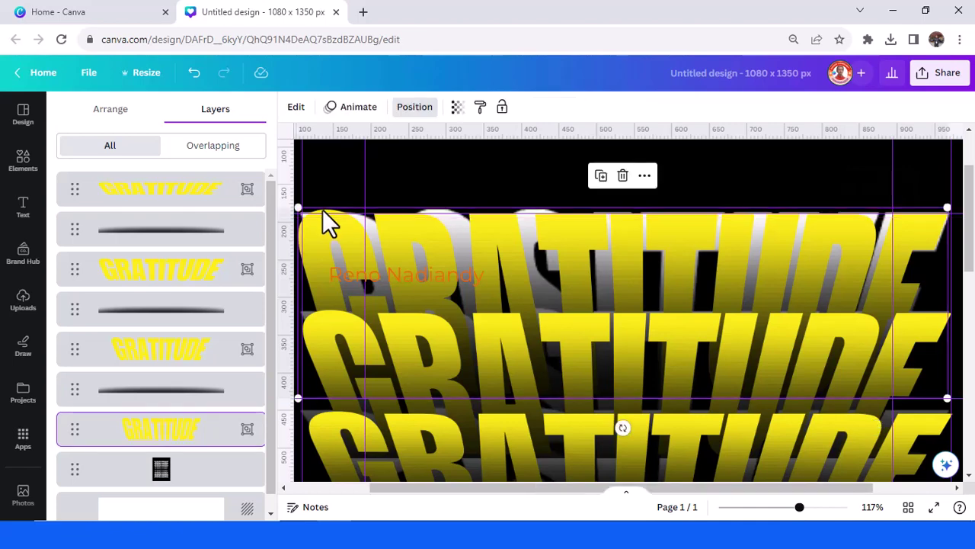
key("Right")
key("Right")
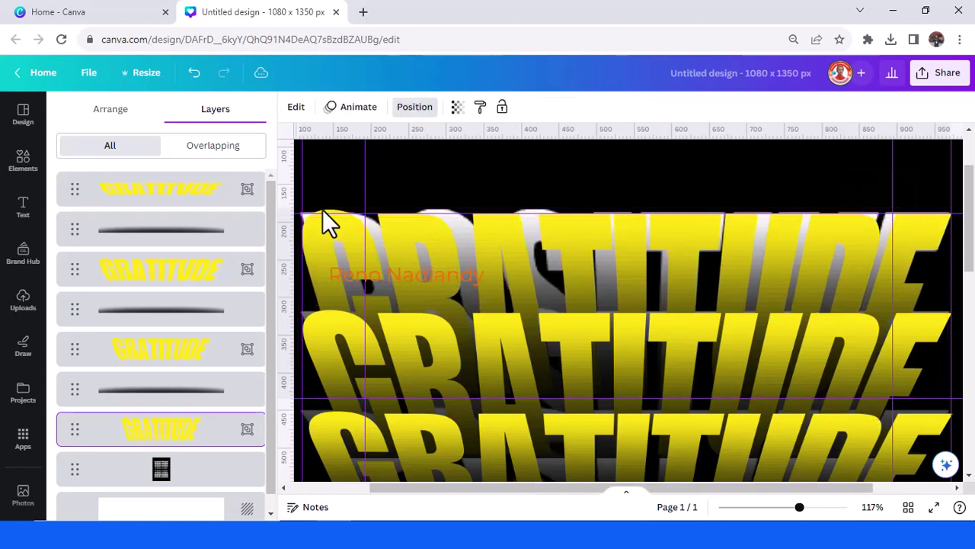
Widen the third GRATITUDE row so its left edge meets the outer vertical guide.
left_click_drag(352, 352, 323, 342)
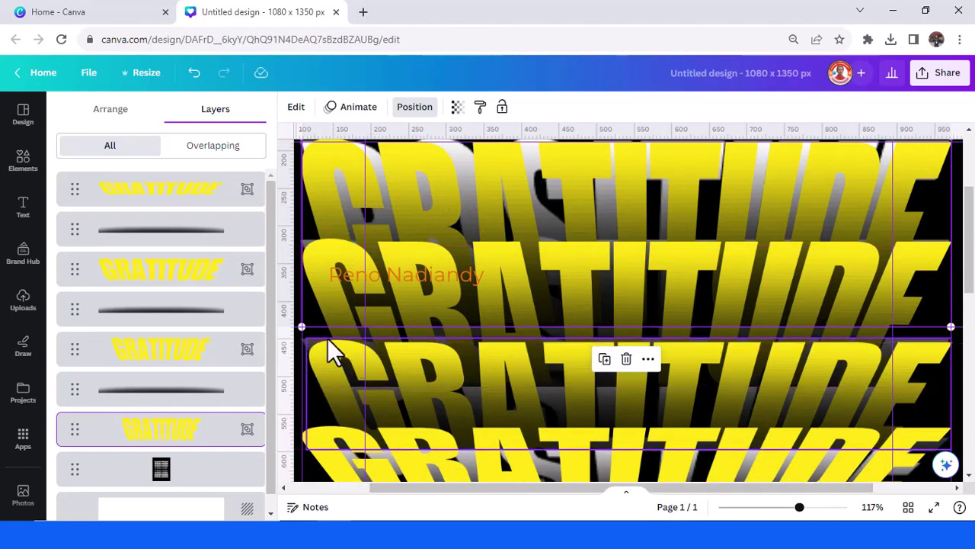
left_click(327, 339)
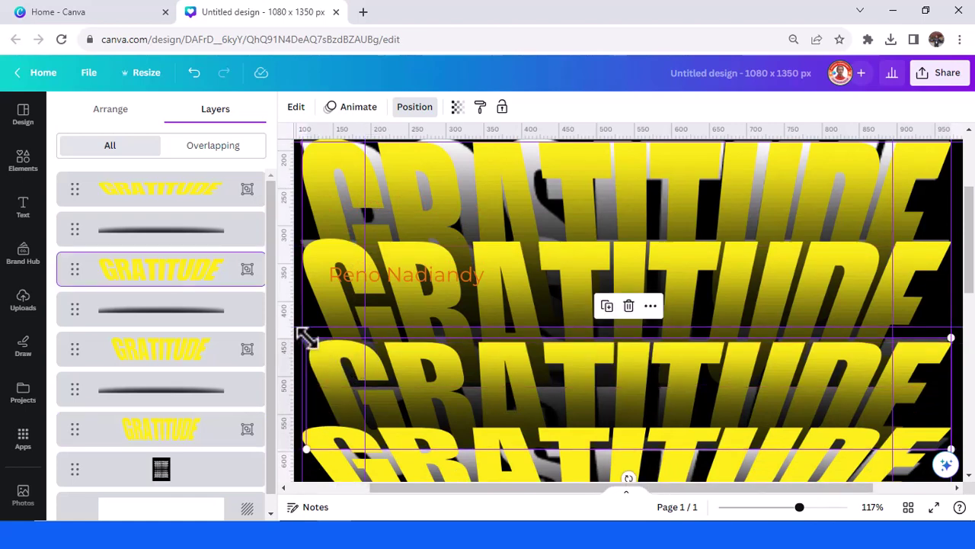
left_click_drag(306, 336, 315, 348)
scroll(365, 329, "down", 2)
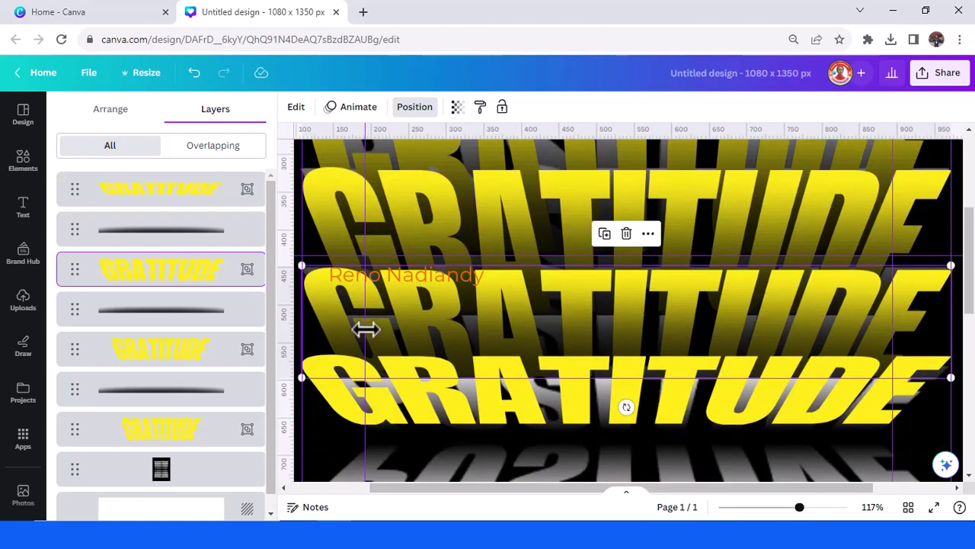
Duplicate the third row's black gradient and place the copy over the fourth GRATITUDE row, aligned with its lower edge.
left_click(350, 370)
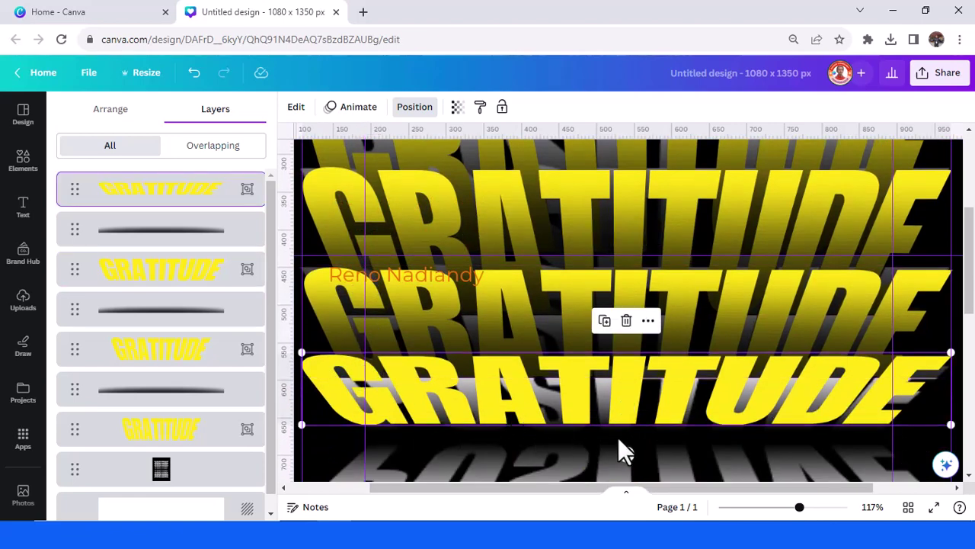
scroll(618, 437, "down", 2)
left_click(803, 229)
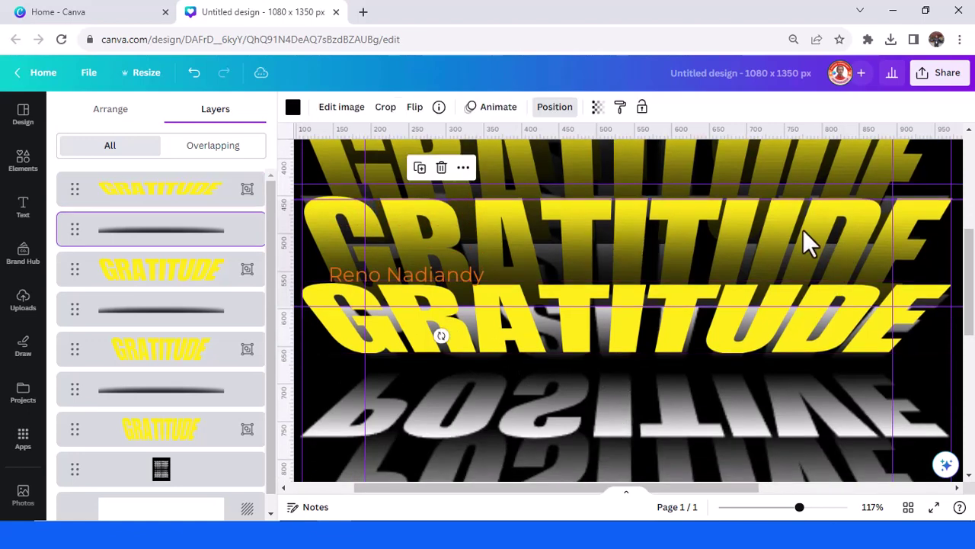
left_click(419, 168)
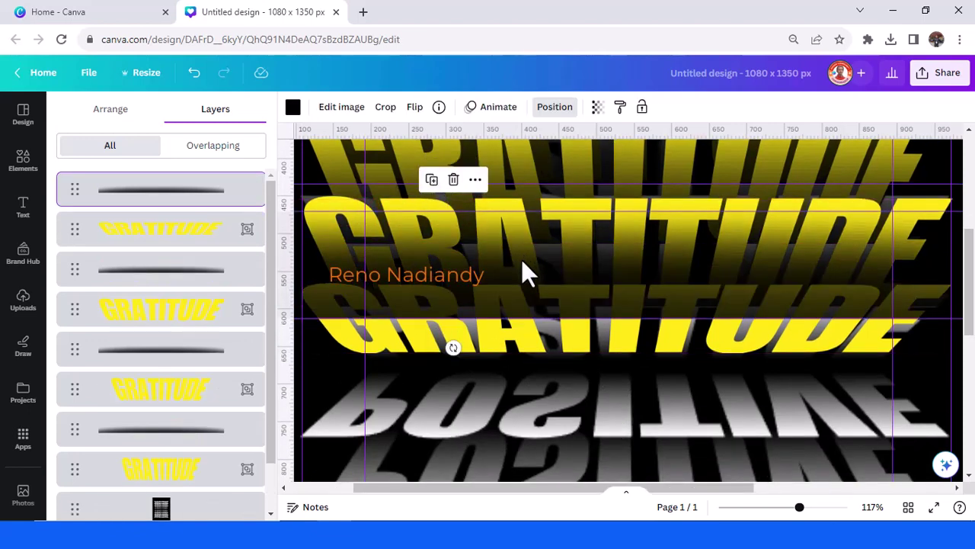
left_click_drag(526, 270, 523, 305)
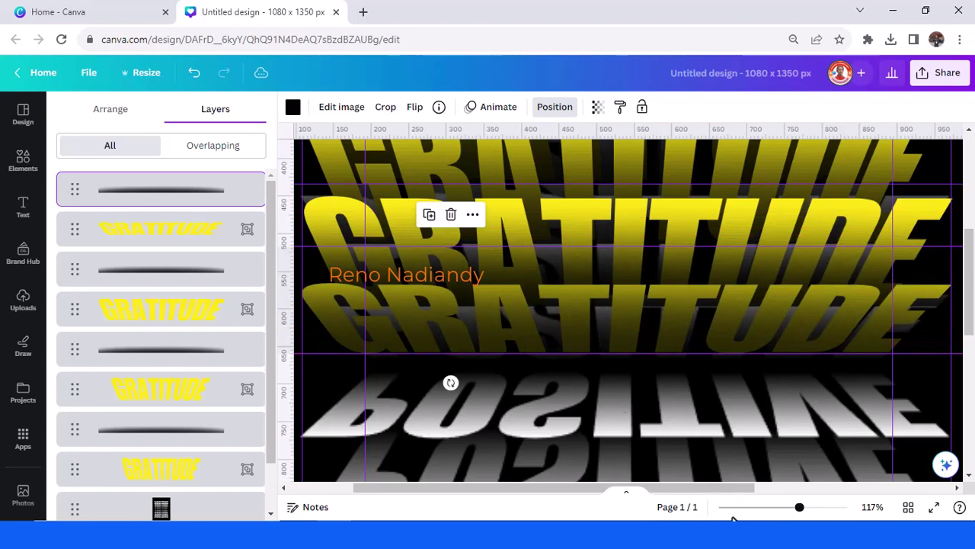
Scale the fourth row's black gradient down from both sides to about 932 by 59 px, keeping it over the row's lower edge.
left_click(759, 506)
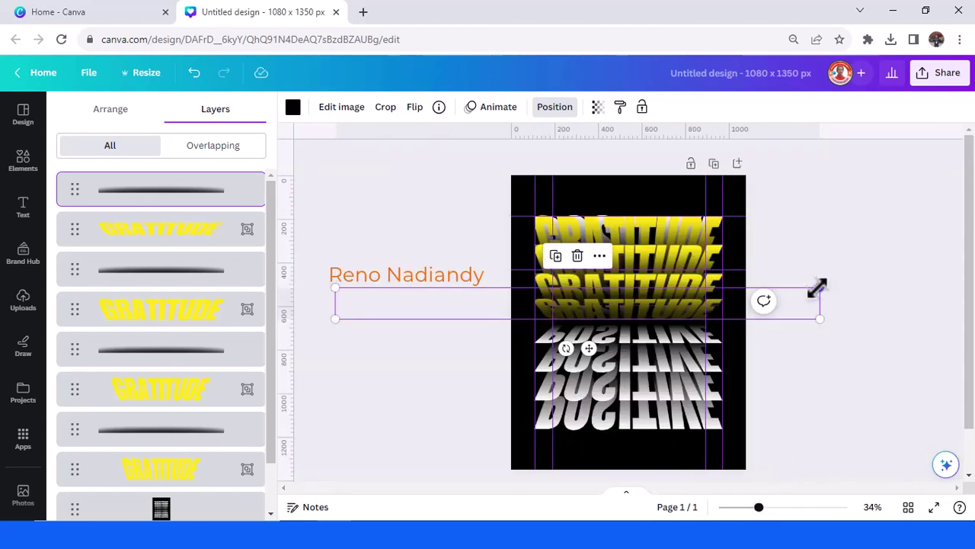
left_click_drag(742, 301, 733, 294)
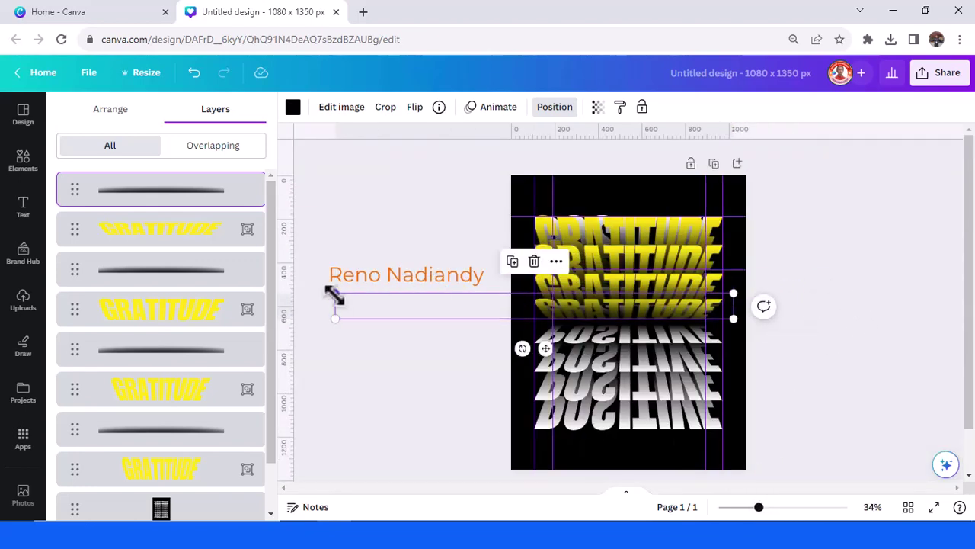
left_click_drag(333, 296, 509, 342)
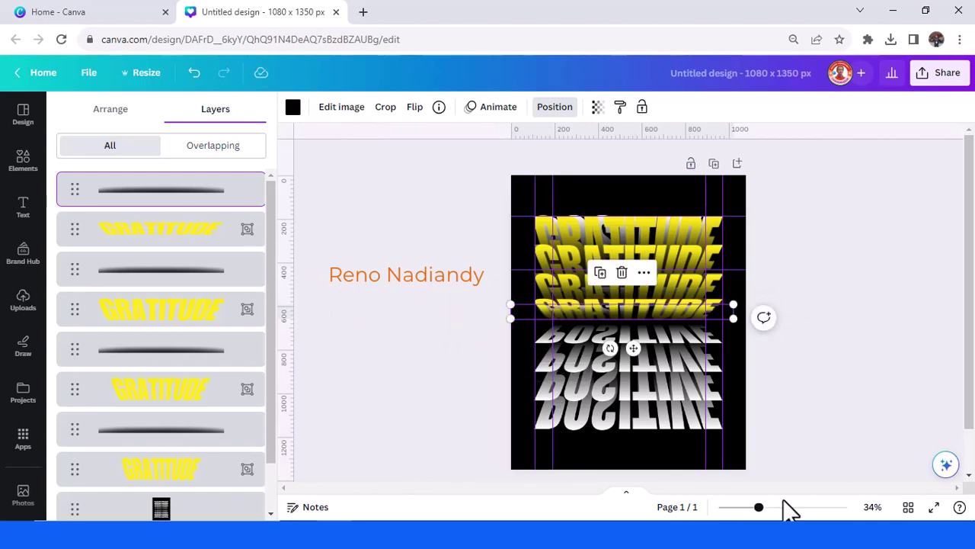
left_click(777, 507)
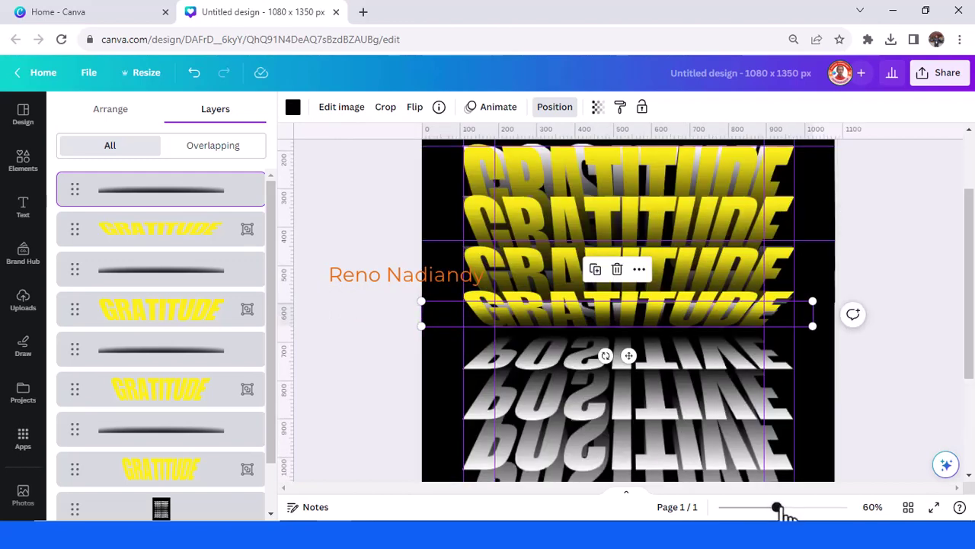
left_click_drag(783, 508, 793, 507)
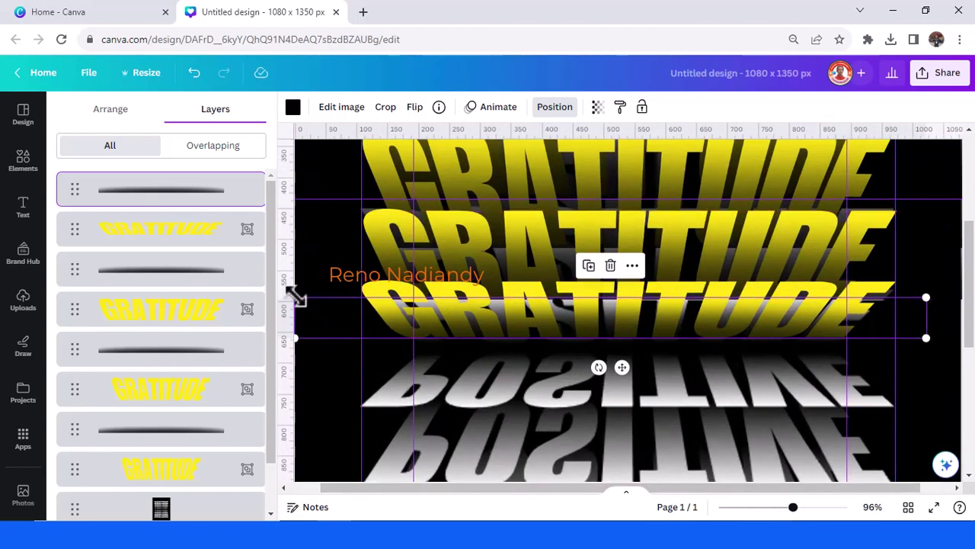
left_click_drag(296, 298, 337, 302)
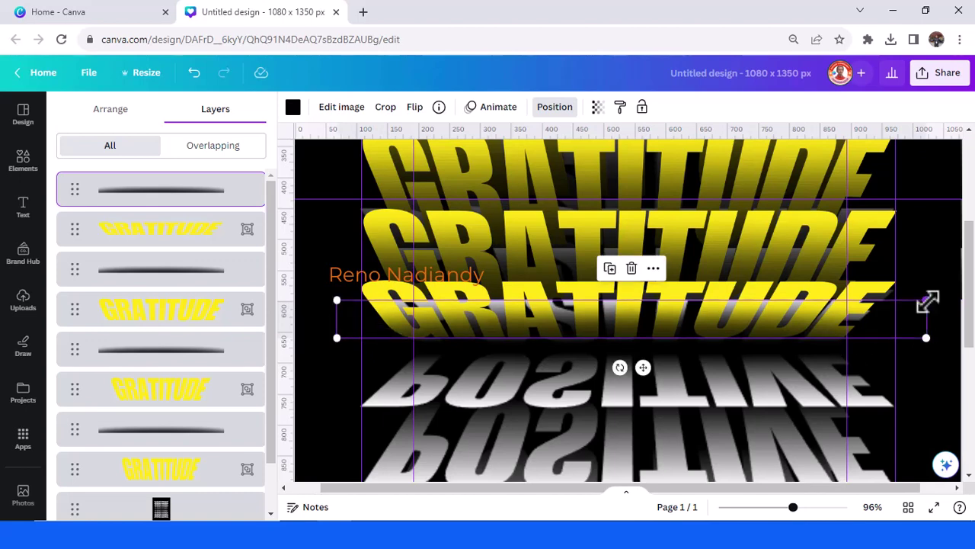
left_click_drag(924, 300, 915, 300)
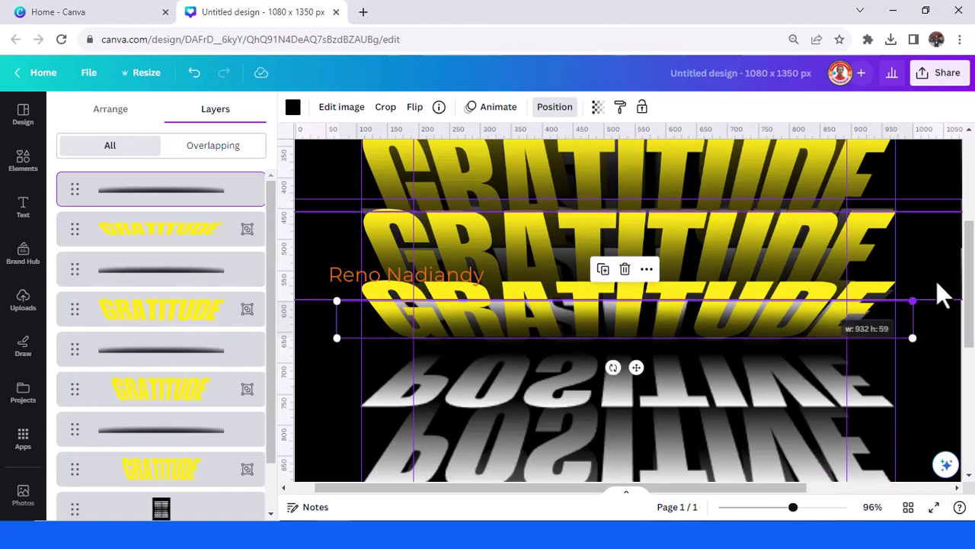
Nudge the fourth row's black gradient slightly down over the base of the letters and deselect it.
left_click(938, 278)
left_click(826, 333)
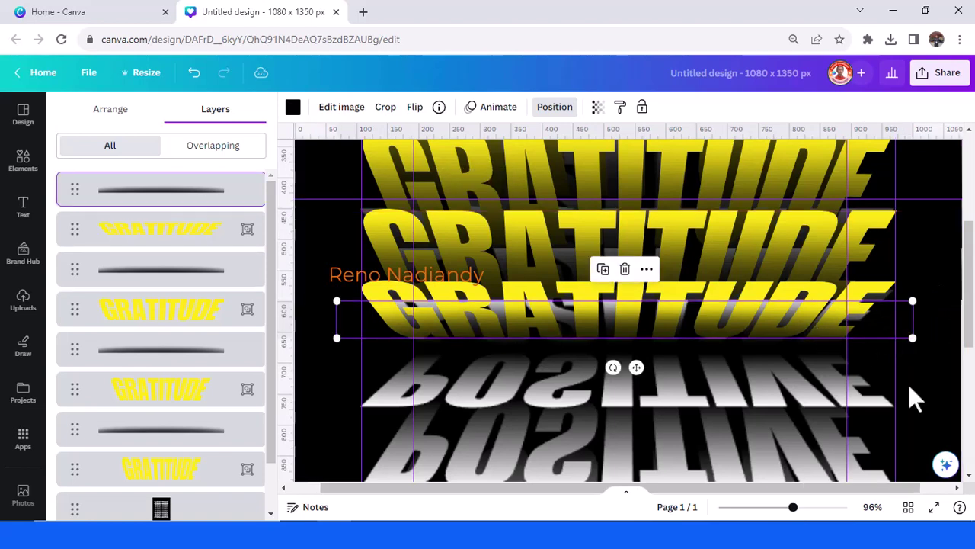
key("Escape")
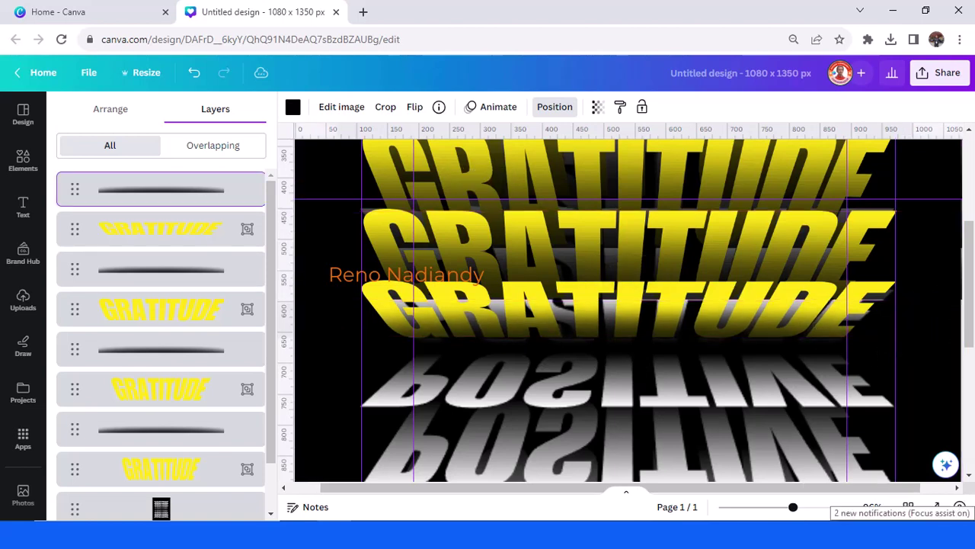
left_click(160, 189)
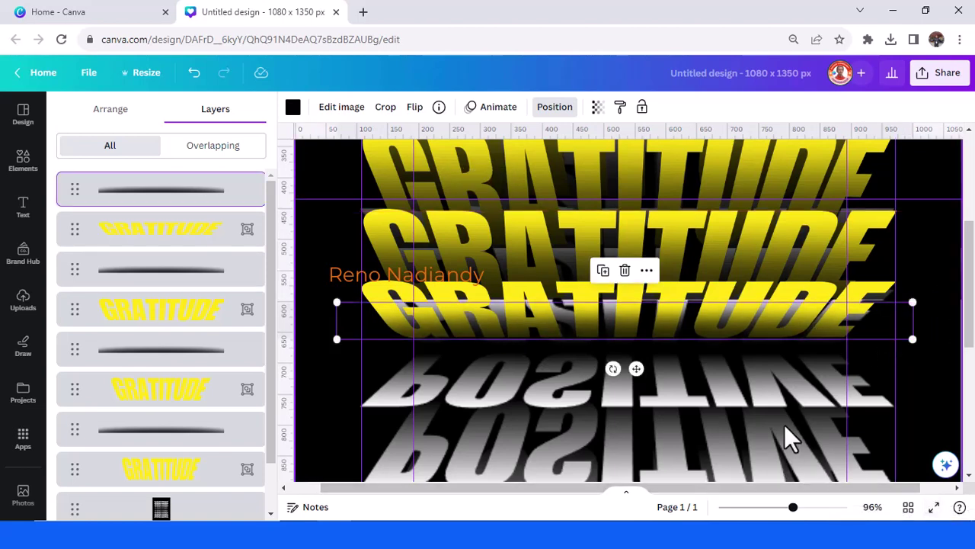
left_click(930, 267)
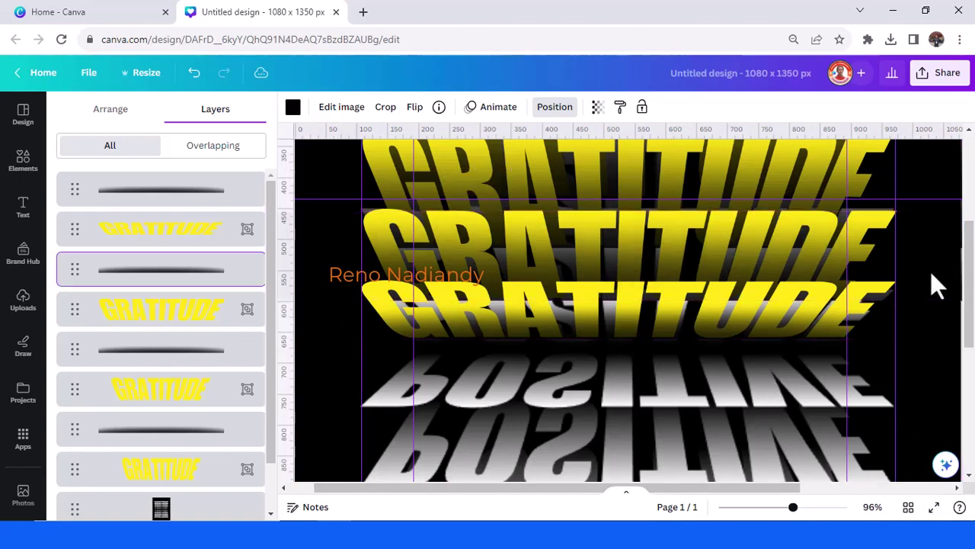
Delete the POSITIVE reference image from behind the GRATITUDE rows.
scroll(876, 272, "up", 4)
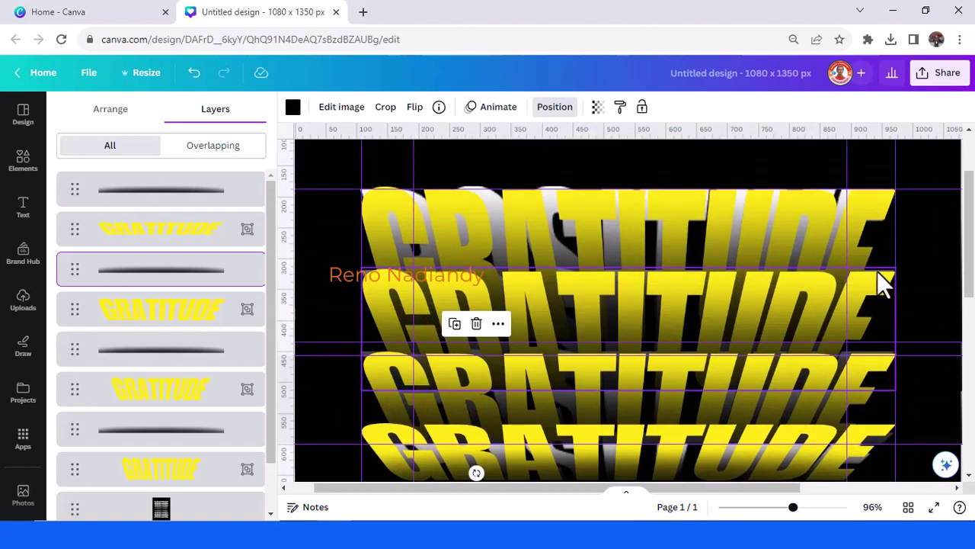
left_click(931, 166)
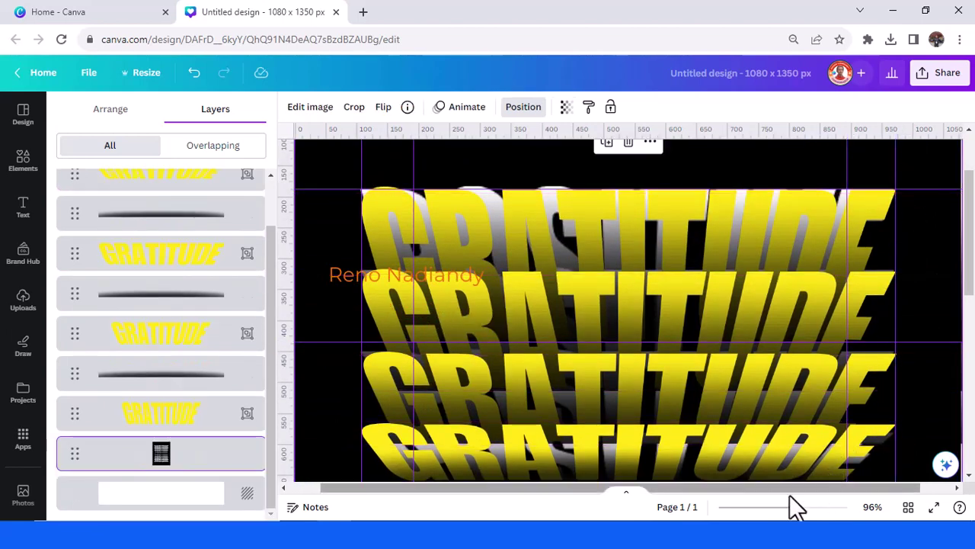
left_click(766, 508)
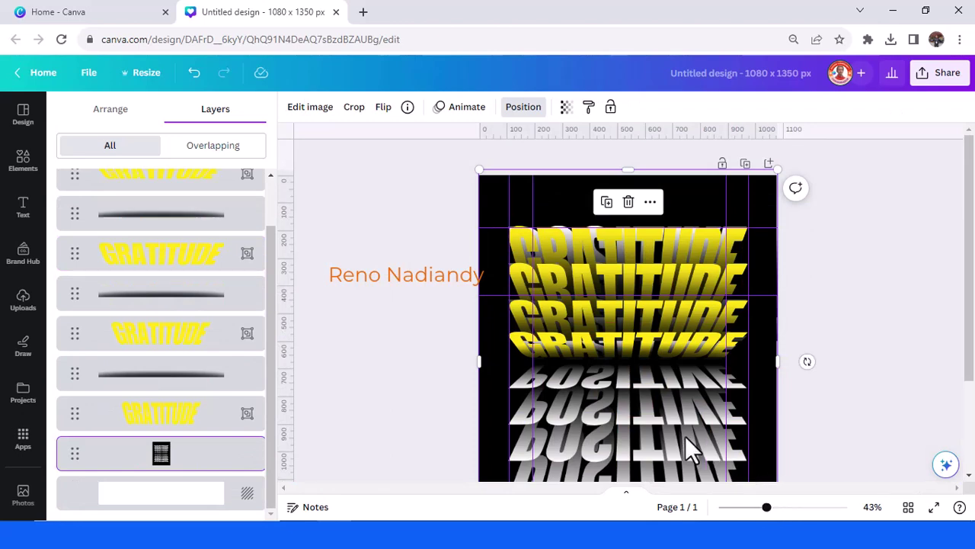
scroll(686, 449, "down", 2)
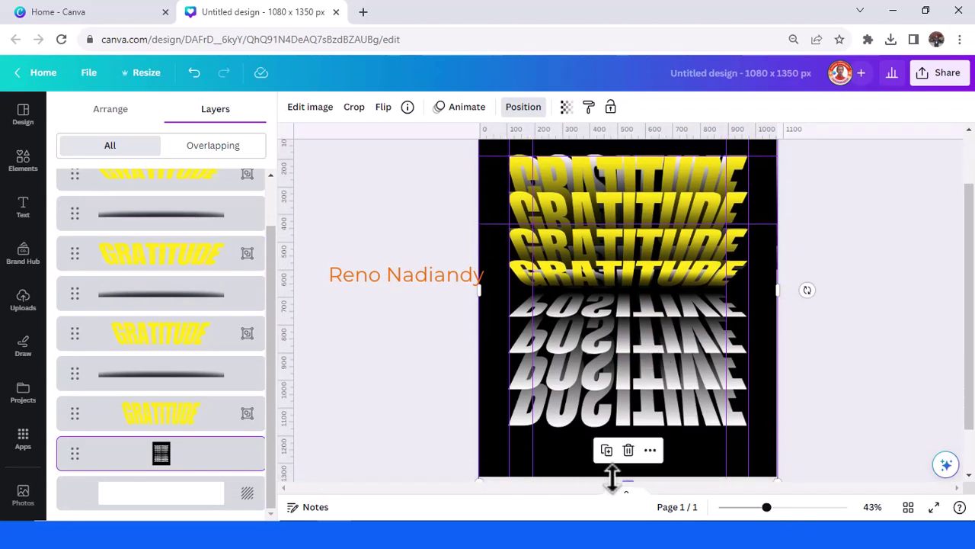
left_click(628, 450)
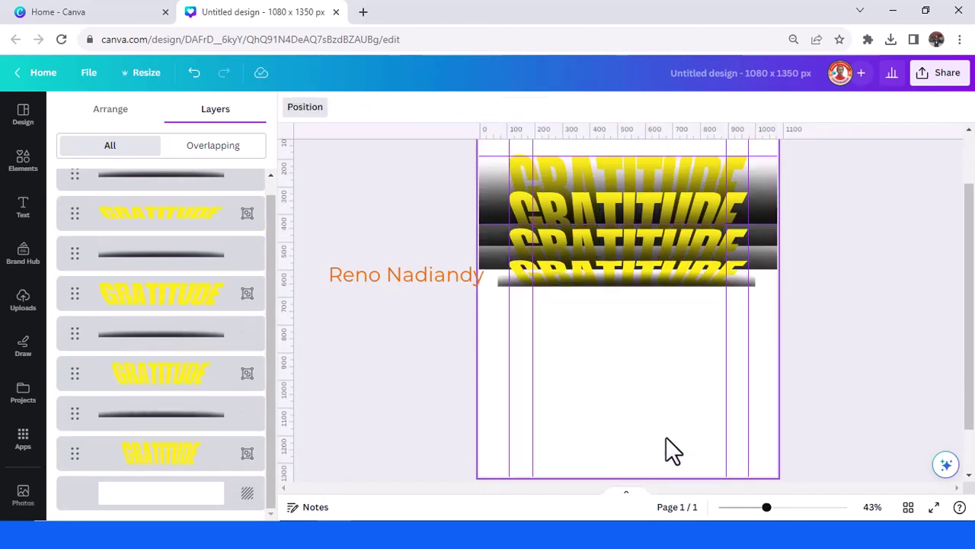
Select all GRATITUDE rows with their gradients and download the selection as a PNG with transparent background.
scroll(655, 467, "up", 2)
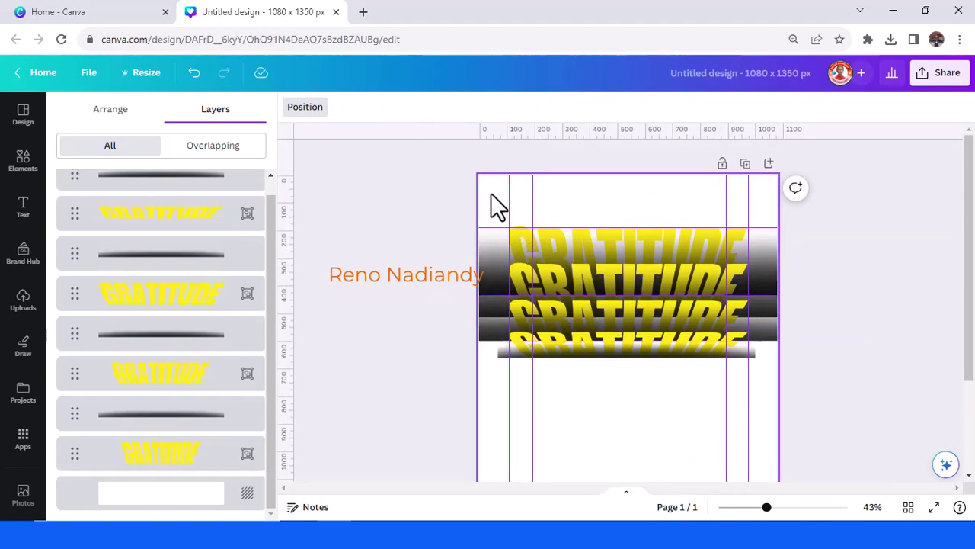
left_click_drag(489, 191, 785, 461)
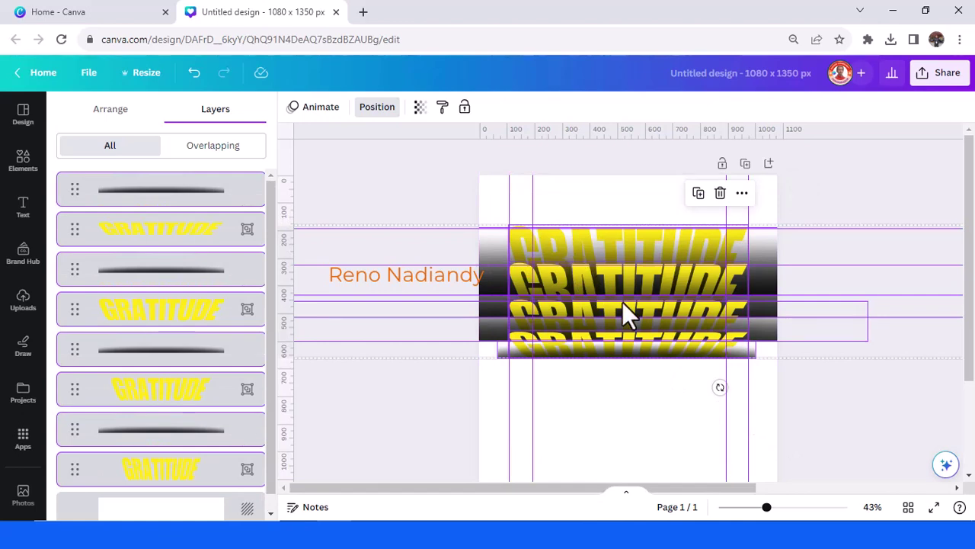
right_click(653, 301)
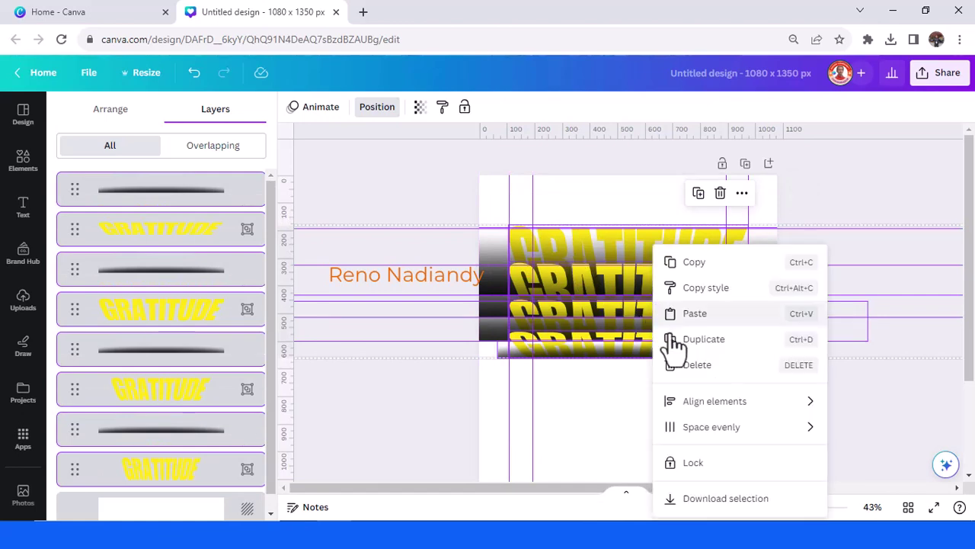
left_click(713, 499)
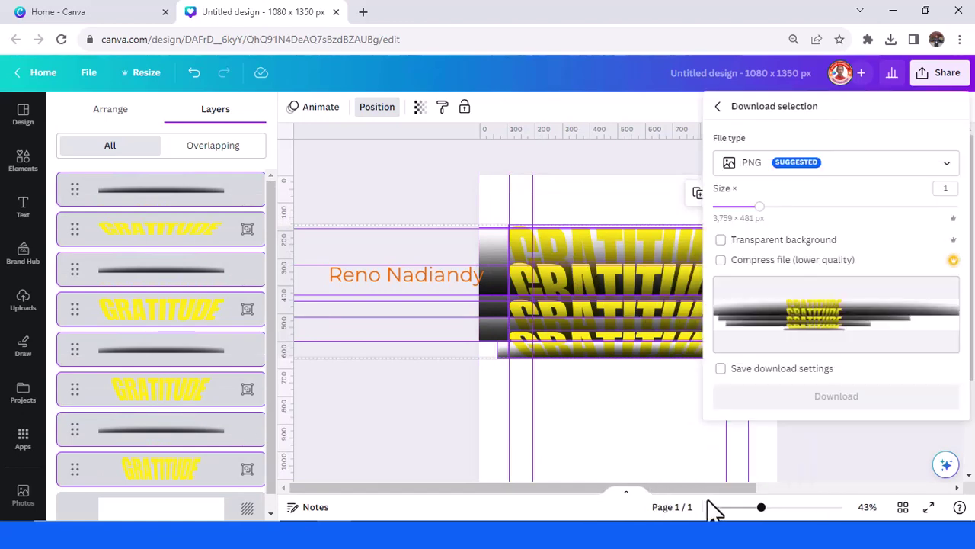
left_click(751, 241)
left_click(839, 397)
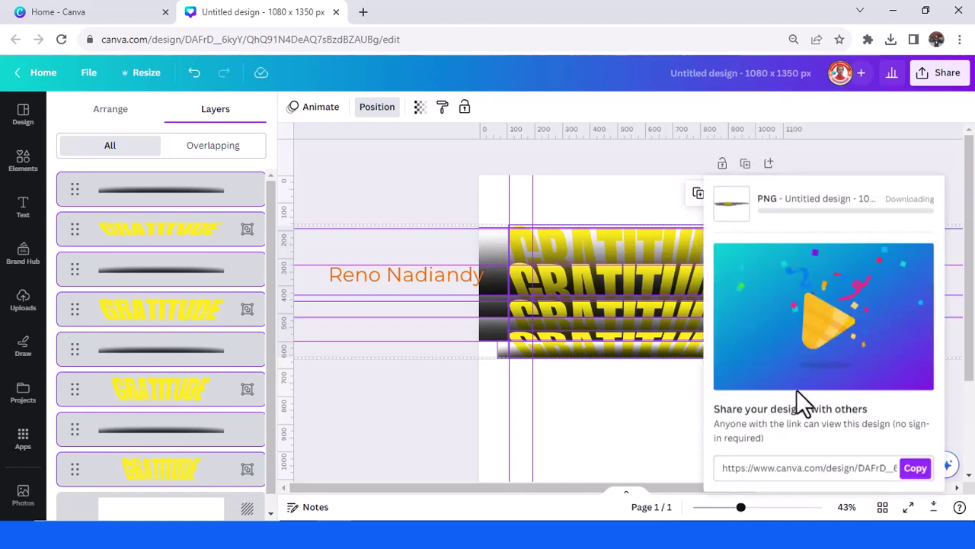
Add a second page and set its background color to black.
scroll(651, 377, "down", 3)
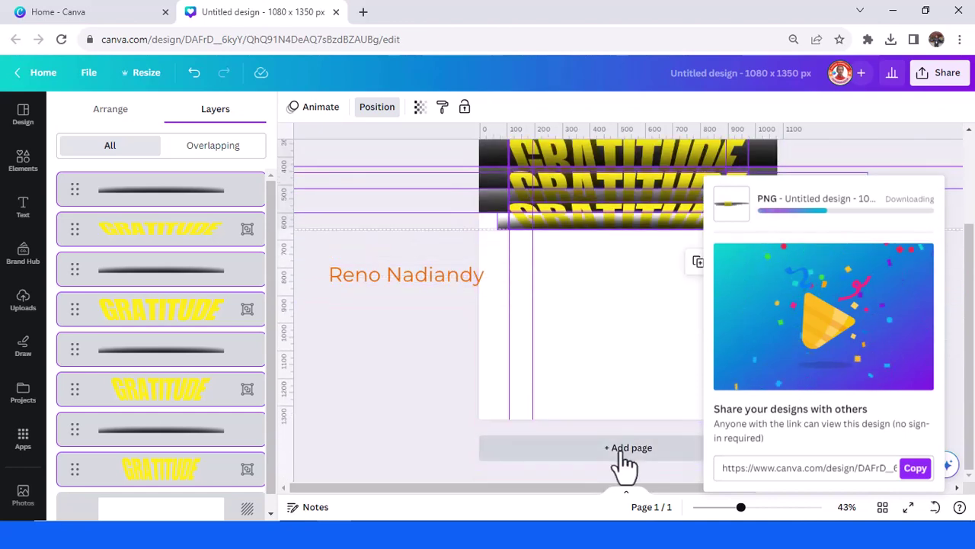
left_click(623, 451)
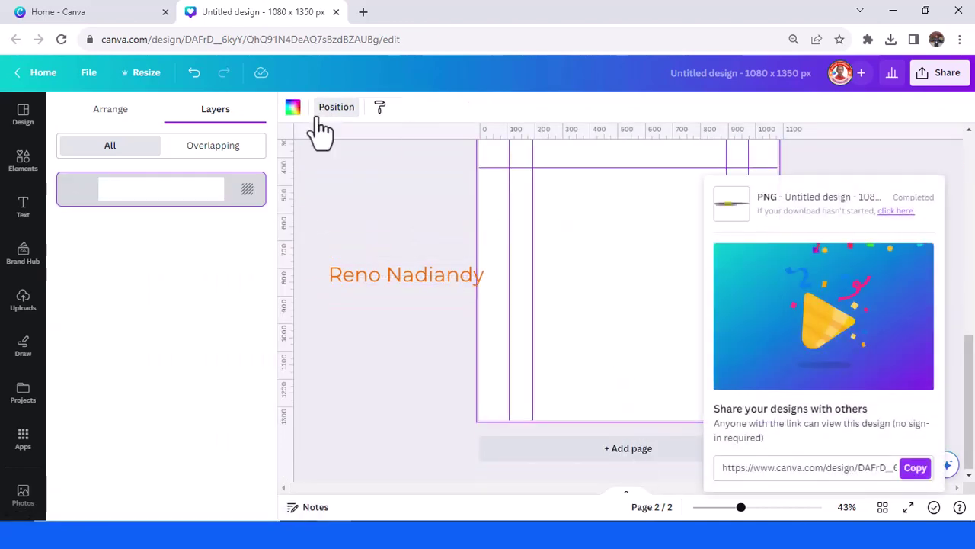
left_click(298, 113)
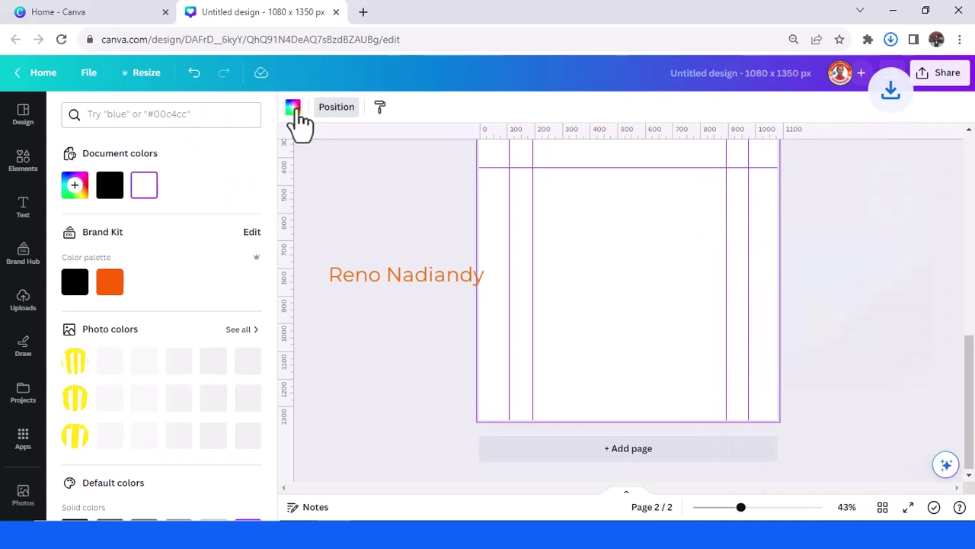
left_click(109, 186)
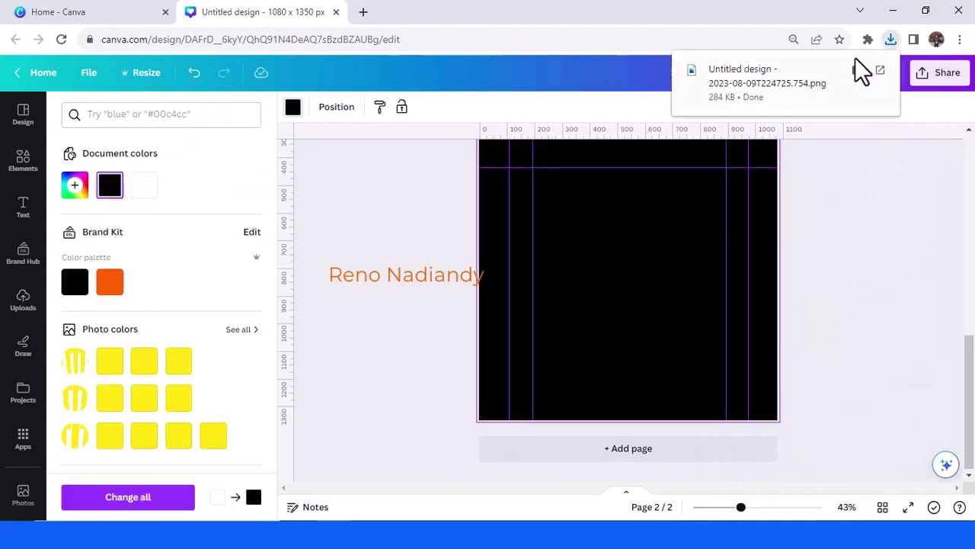
Upload the downloaded GRATITUDE PNG and place it on the black second page.
left_click(890, 40)
left_click_drag(794, 120, 620, 246)
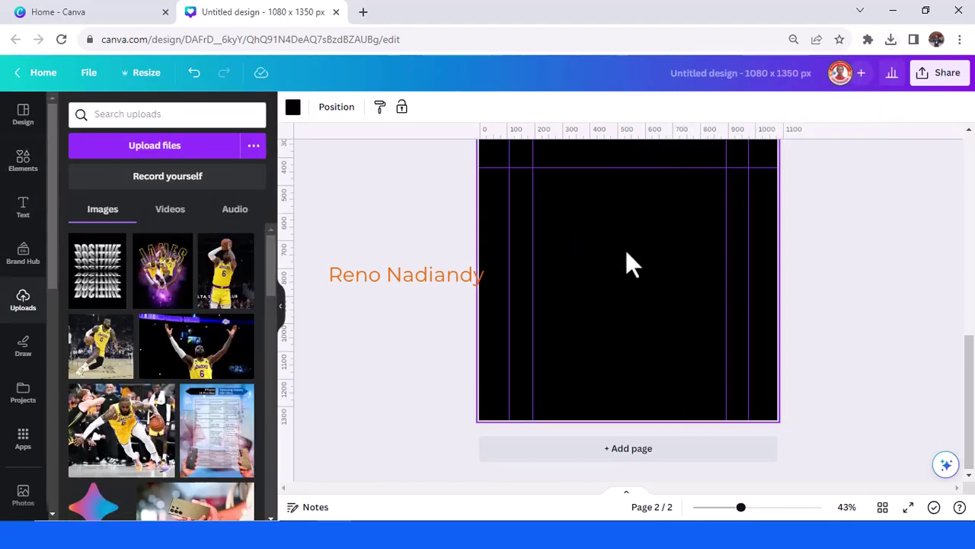
scroll(659, 283, "up", 3)
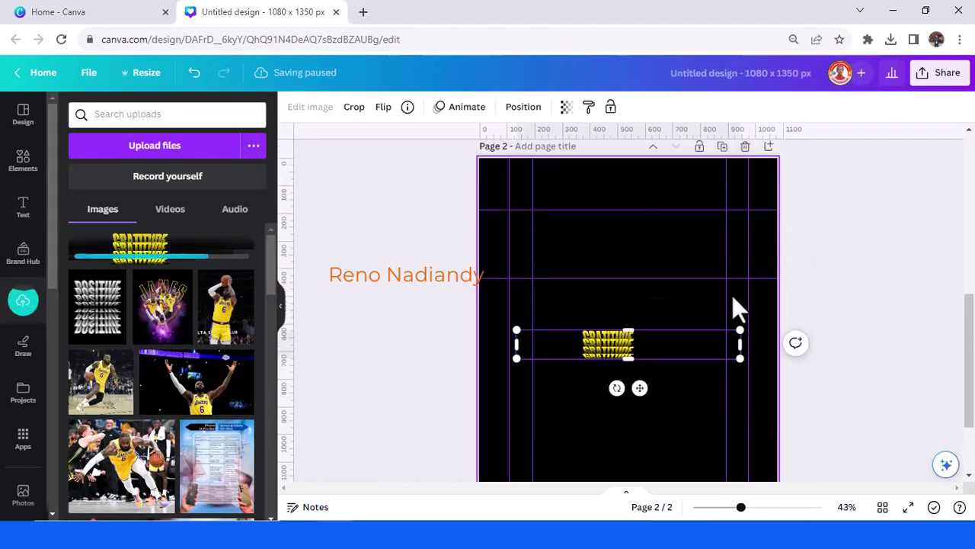
Crop the GRATITUDE image on both sides so its edges sit close to the lettering.
left_click_drag(740, 376, 638, 390)
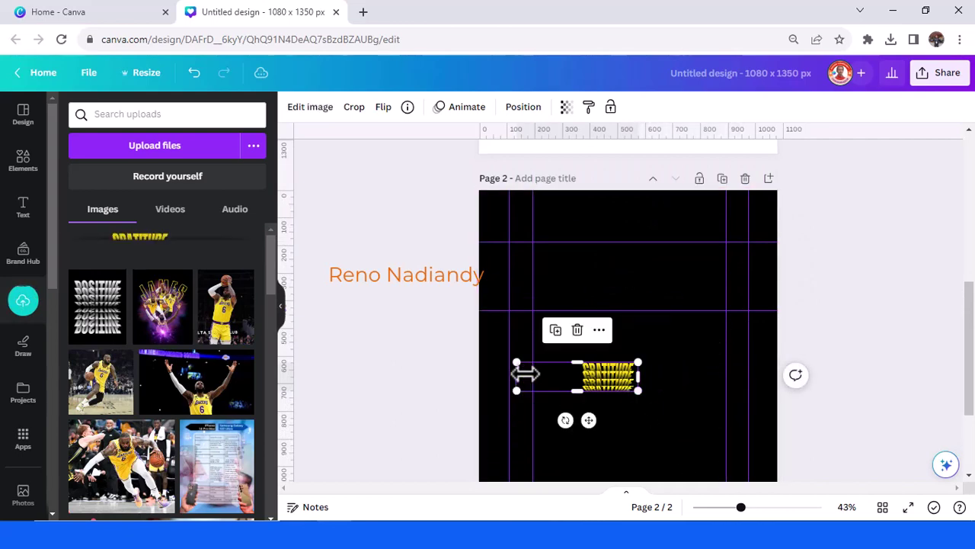
left_click_drag(525, 375, 577, 378)
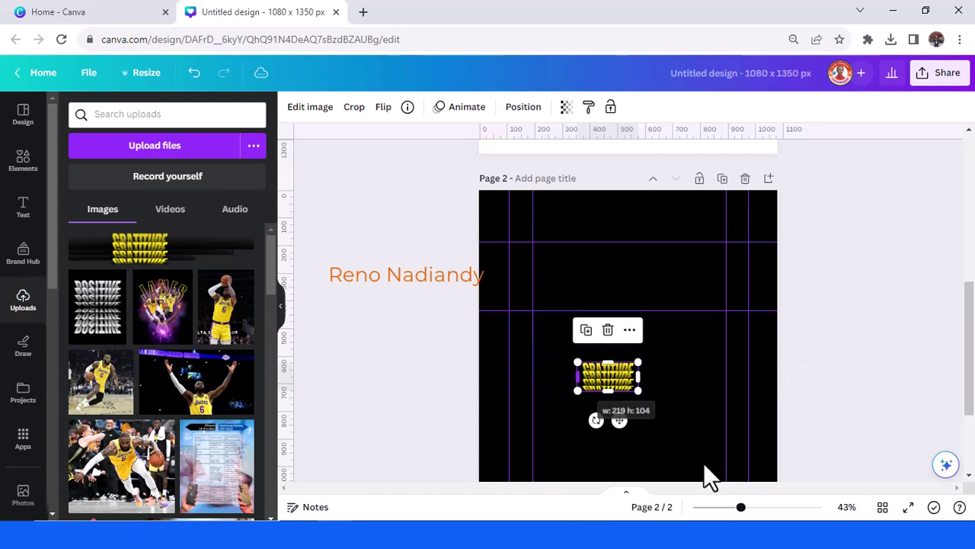
left_click(778, 507)
scroll(757, 409, "up", 5)
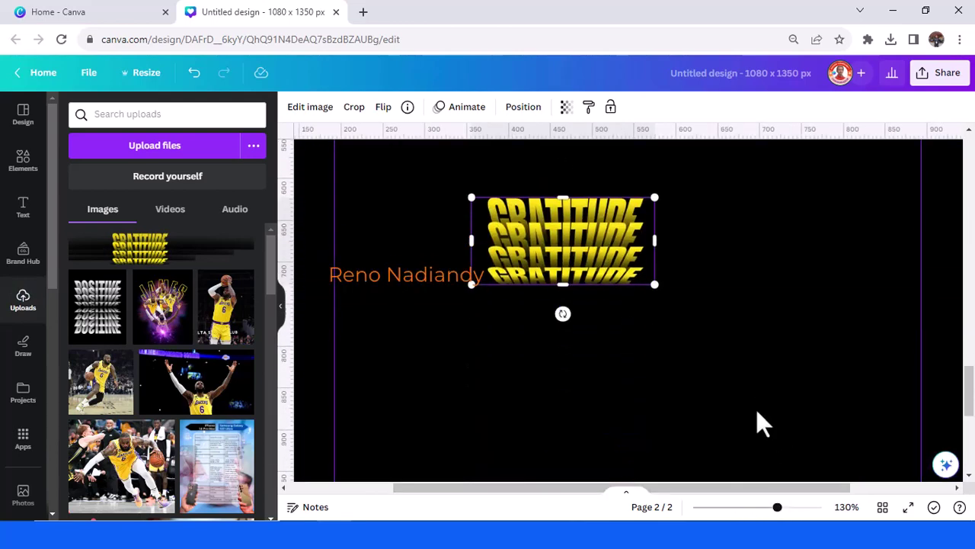
left_click_drag(470, 383, 486, 400)
left_click_drag(652, 386, 643, 386)
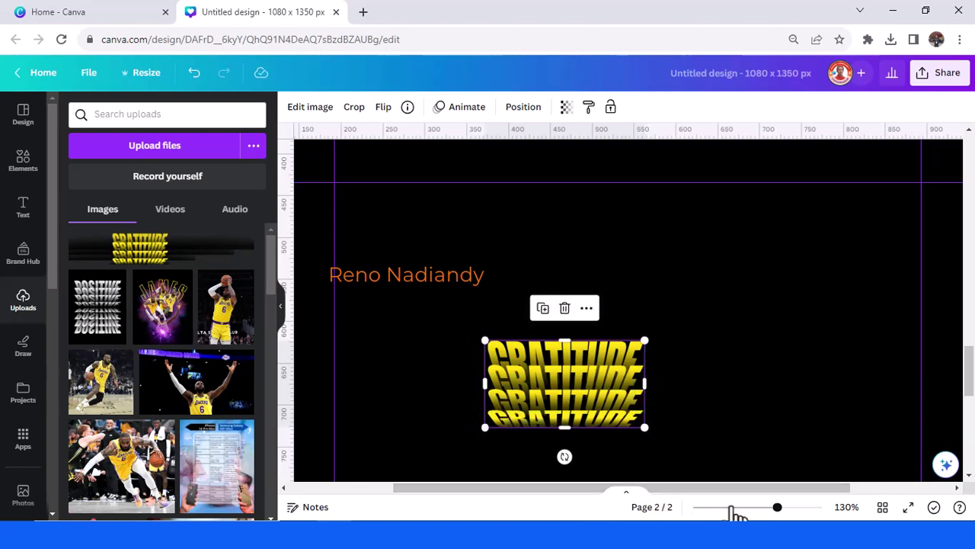
Enlarge the cropped GRATITUDE image to span the outer vertical guides and move it up to just below the upper horizontal guide.
left_click(731, 508)
left_click_drag(635, 306, 720, 258)
left_click_drag(591, 328, 540, 371)
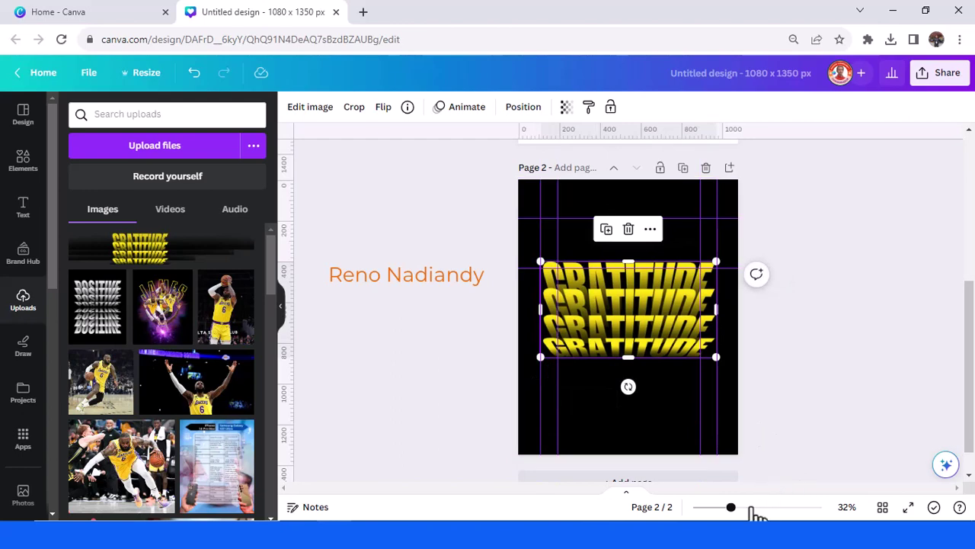
left_click(751, 507)
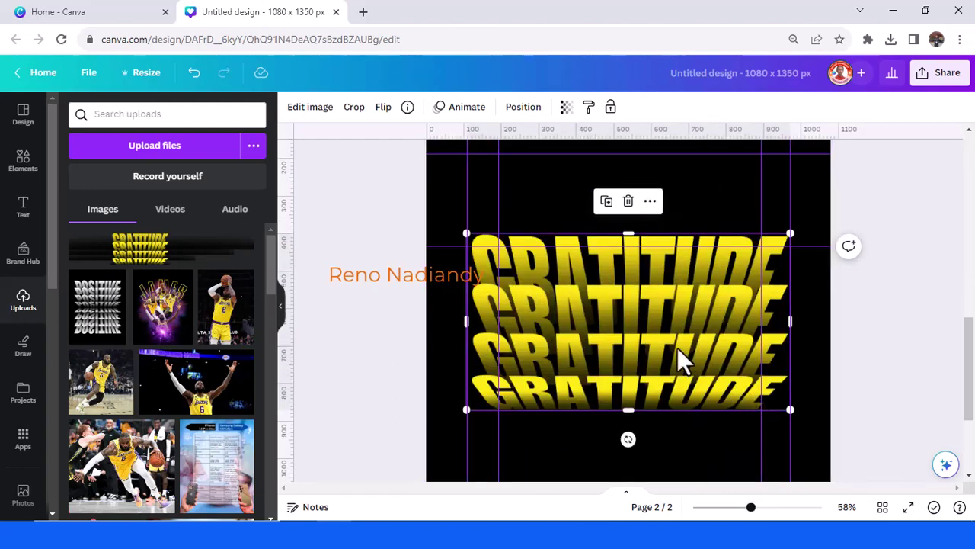
left_click_drag(678, 349, 678, 279)
scroll(677, 280, "up", 2)
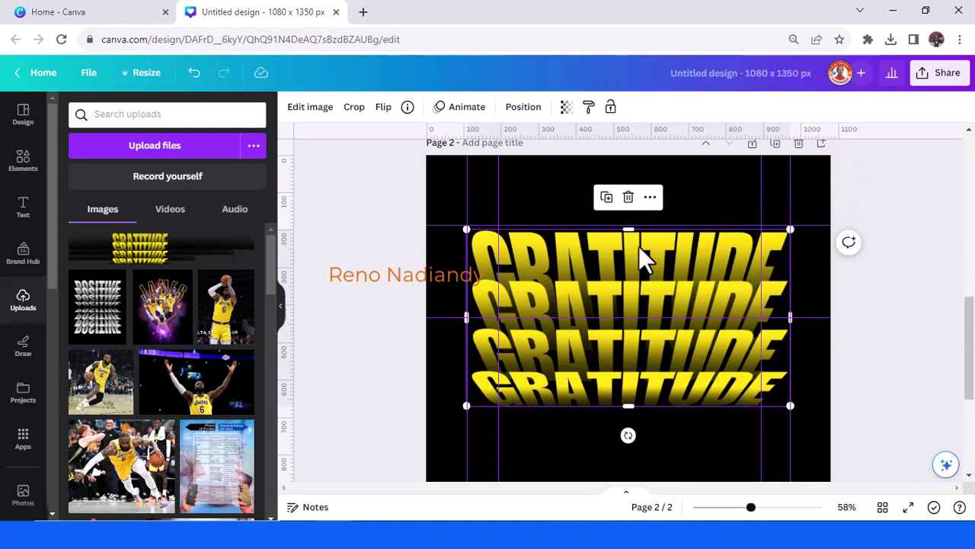
Duplicate the GRATITUDE image, flip the copy vertically and align it directly beneath the original as a mirrored reflection.
left_click(607, 199)
left_click(383, 107)
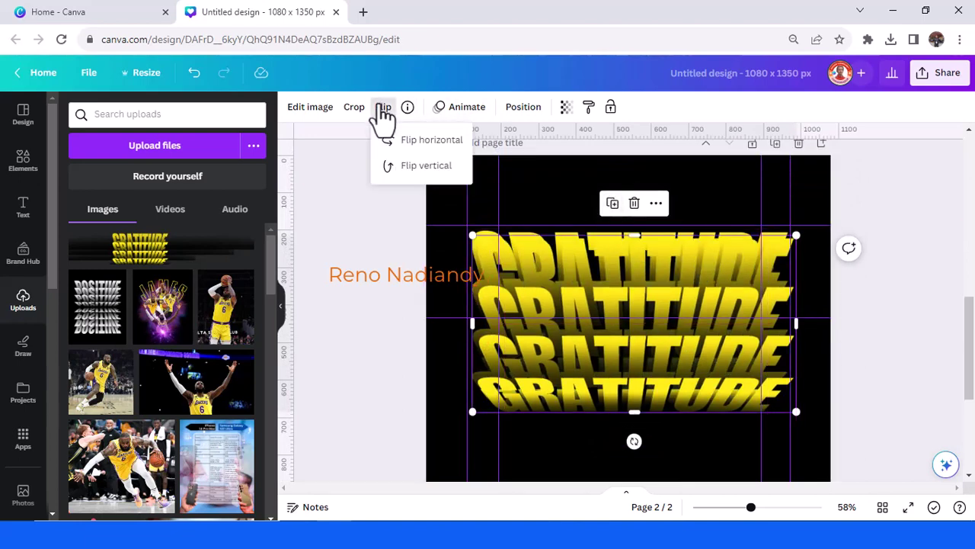
left_click(418, 166)
left_click_drag(627, 366, 605, 441)
left_click(893, 412)
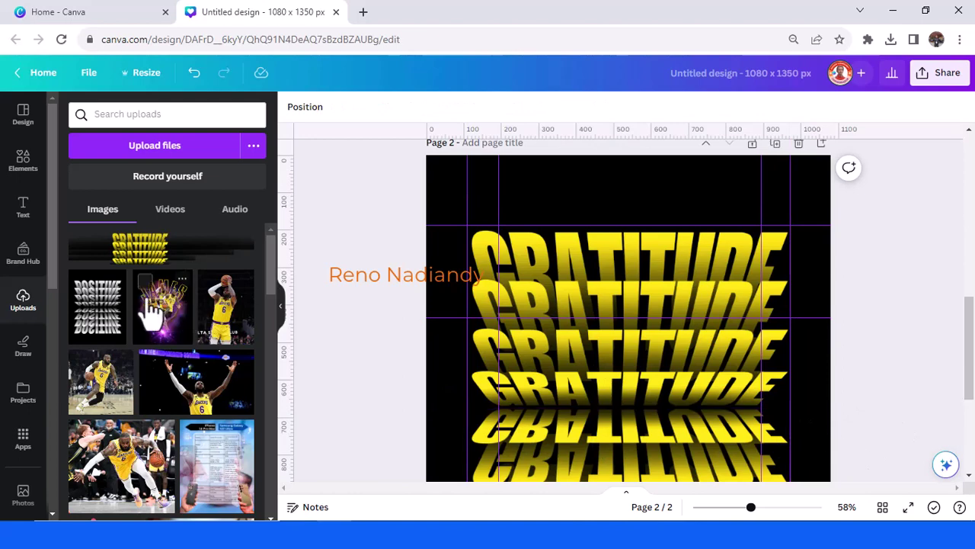
Add a black blur graphic and stretch it between the outer vertical guides over the seam between the original and mirrored images.
left_click(24, 164)
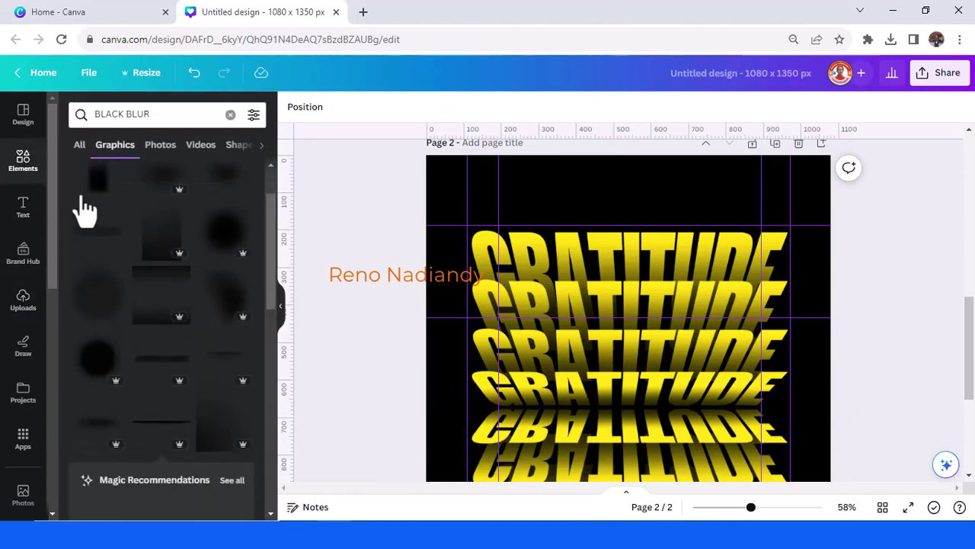
scroll(134, 243, "up", 3)
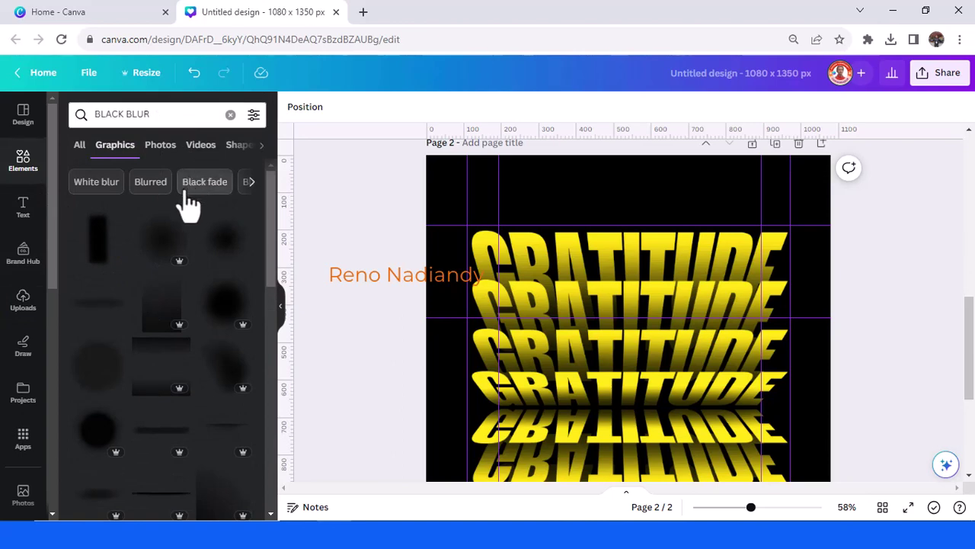
scroll(189, 204, "down", 2)
scroll(189, 204, "down", 3)
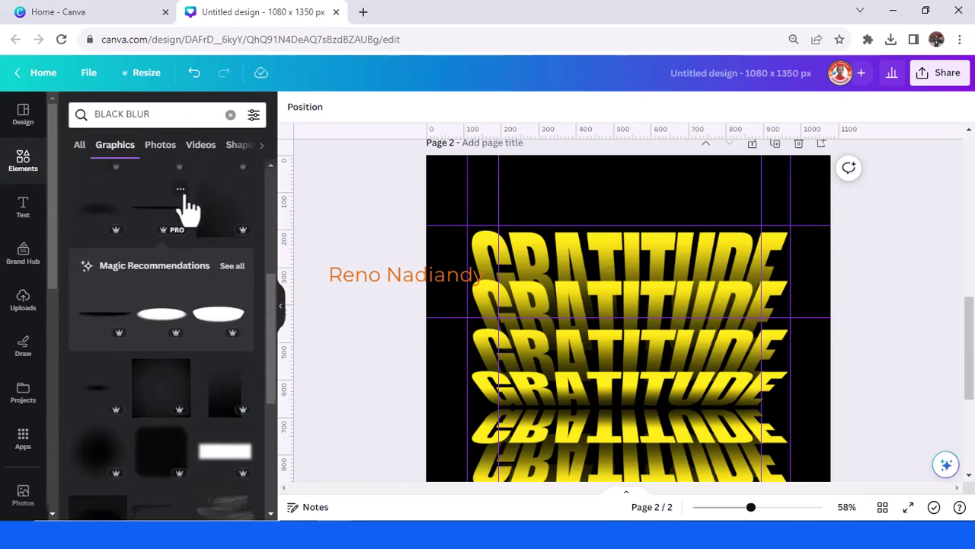
scroll(189, 205, "down", 2)
scroll(187, 202, "down", 4)
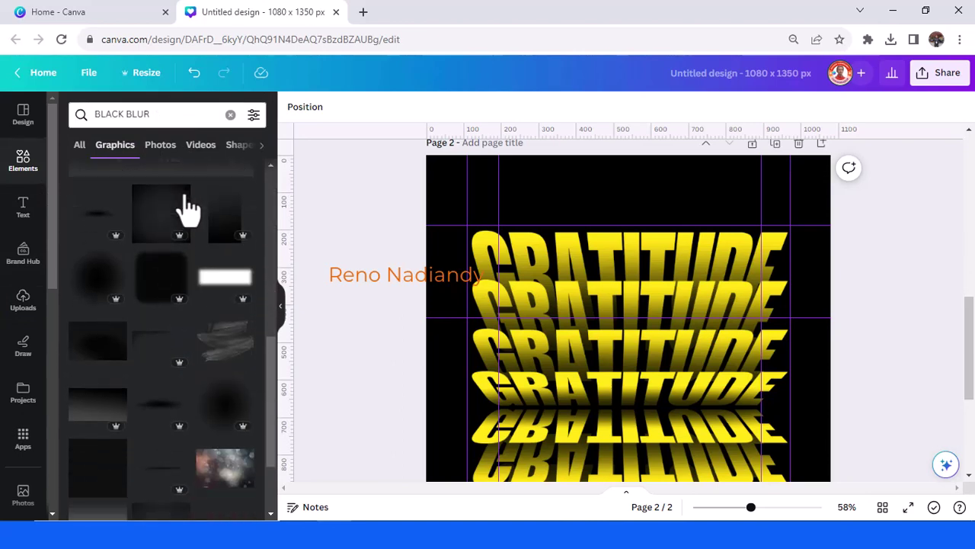
left_click(483, 399)
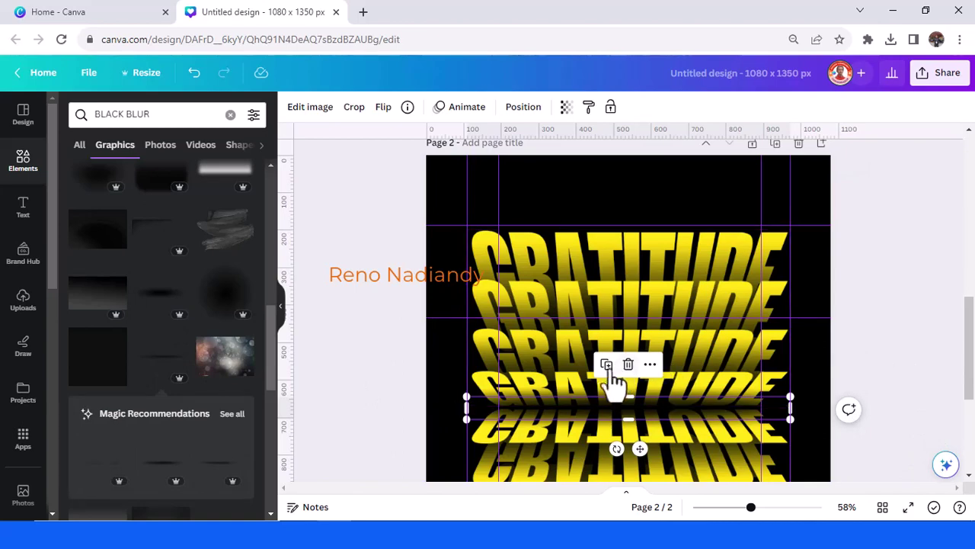
left_click_drag(609, 396, 640, 411)
left_click(943, 393)
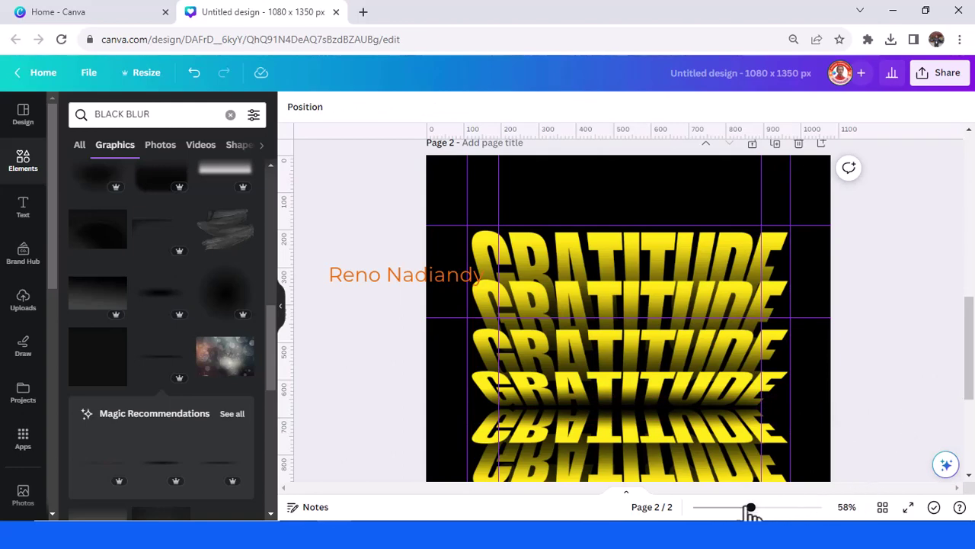
Group all the GRATITUDE artwork on page 2 and move the group up slightly to the upper horizontal guide.
left_click(739, 507)
left_click_drag(738, 508, 725, 508)
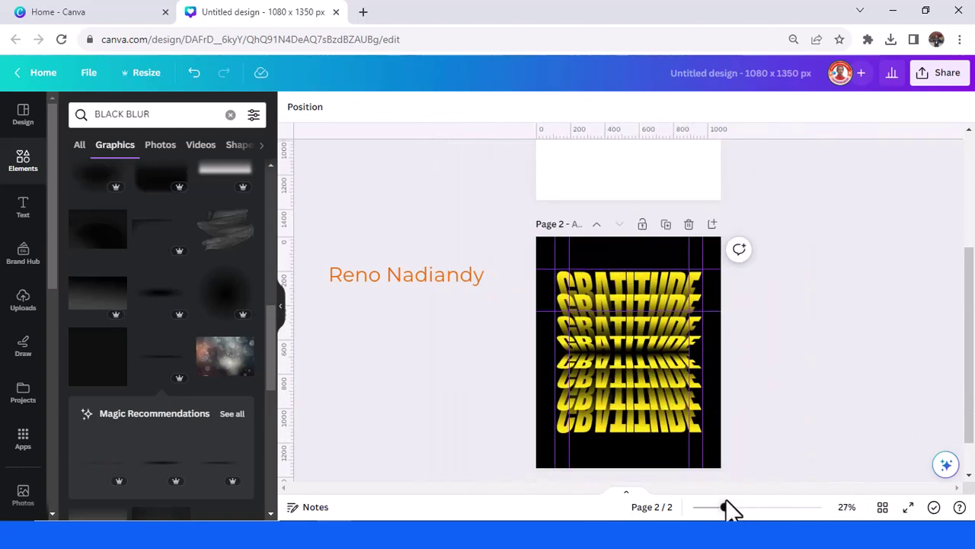
left_click_drag(544, 259, 726, 461)
left_click(596, 241)
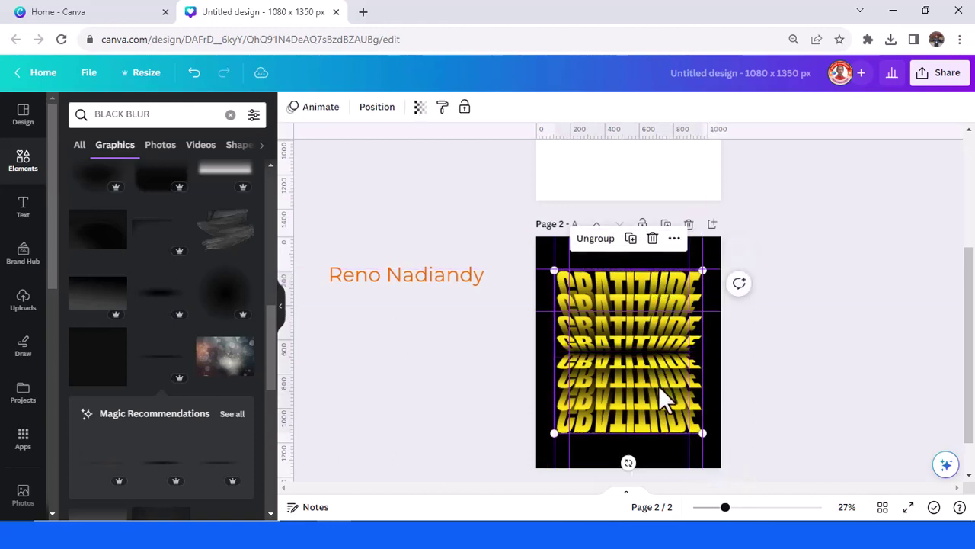
left_click_drag(662, 408, 655, 395)
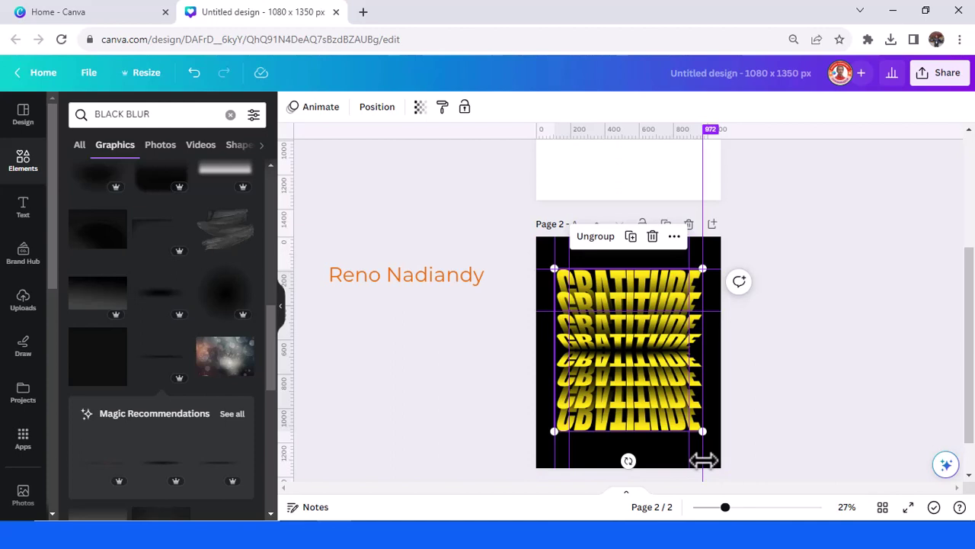
right_click(704, 459)
left_click(700, 459)
left_click_drag(701, 459, 690, 454)
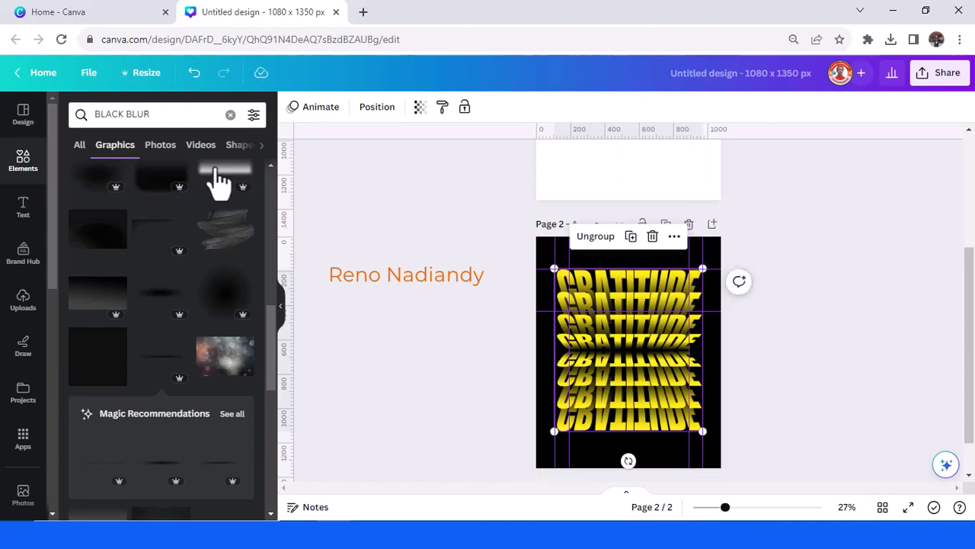
left_click(146, 74)
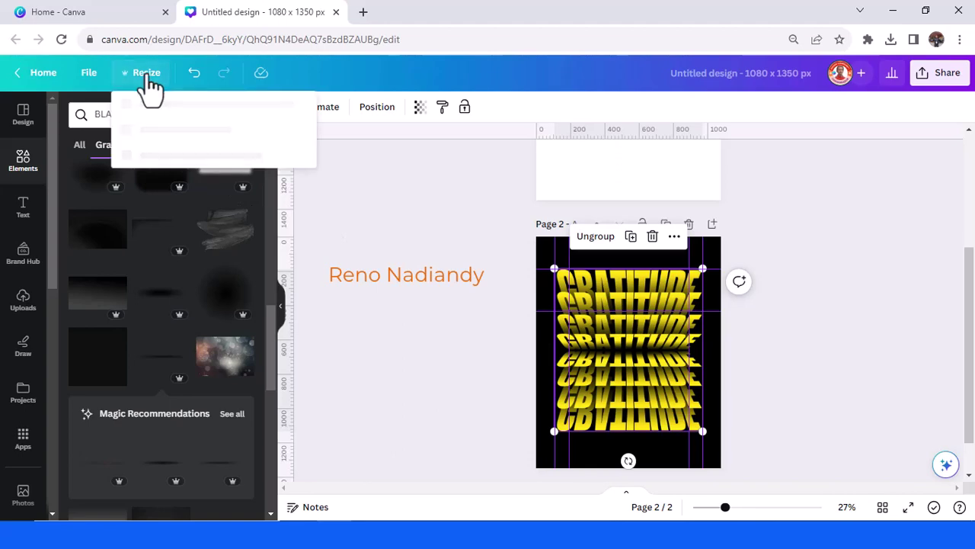
Clear all guides from the design.
left_click(90, 76)
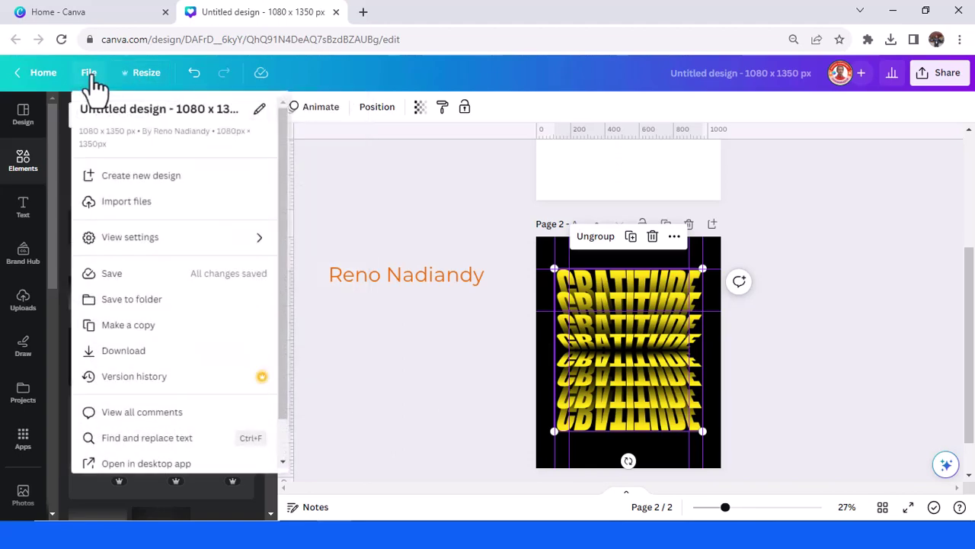
left_click(153, 242)
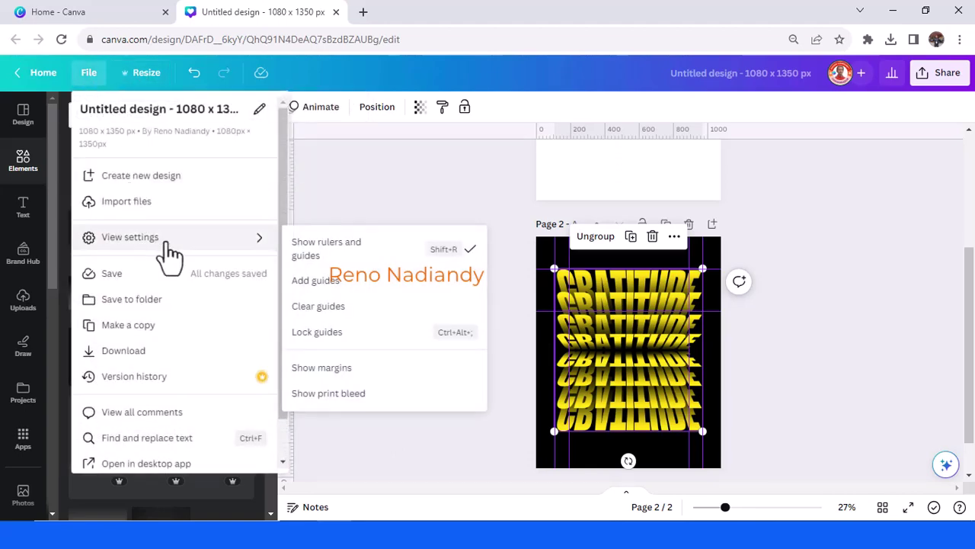
left_click(346, 320)
scroll(637, 455, "up", 2)
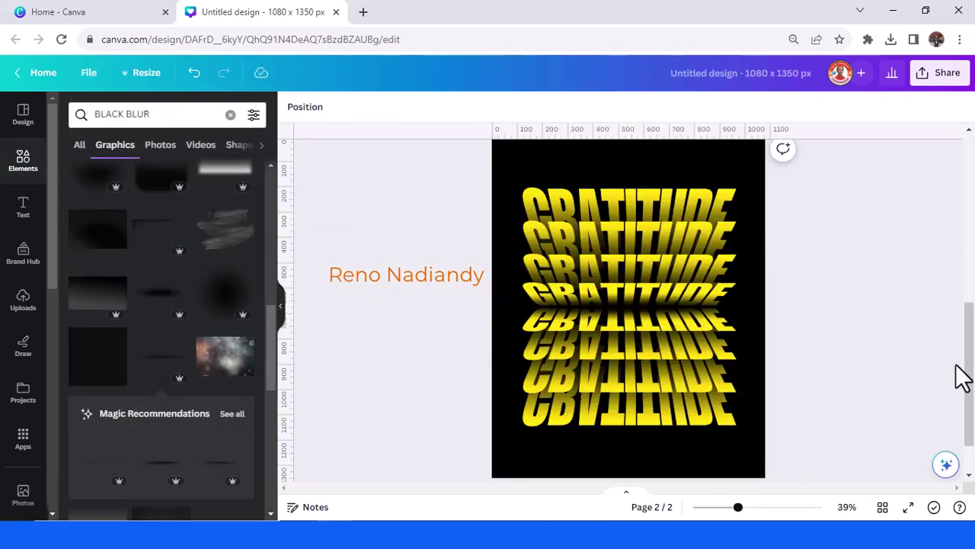